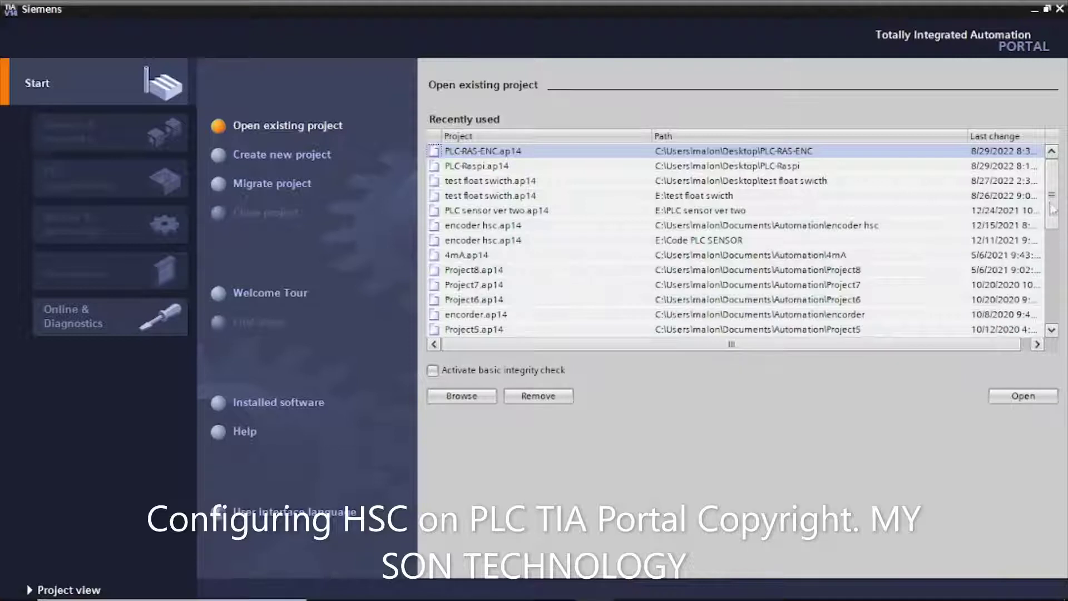
scroll(1053, 201, "down", 1)
scroll(1053, 184, "up", 1)
Step: Create a new project, replacing the default Project1 name with PLC-Raspberrypi
left_click(276, 160)
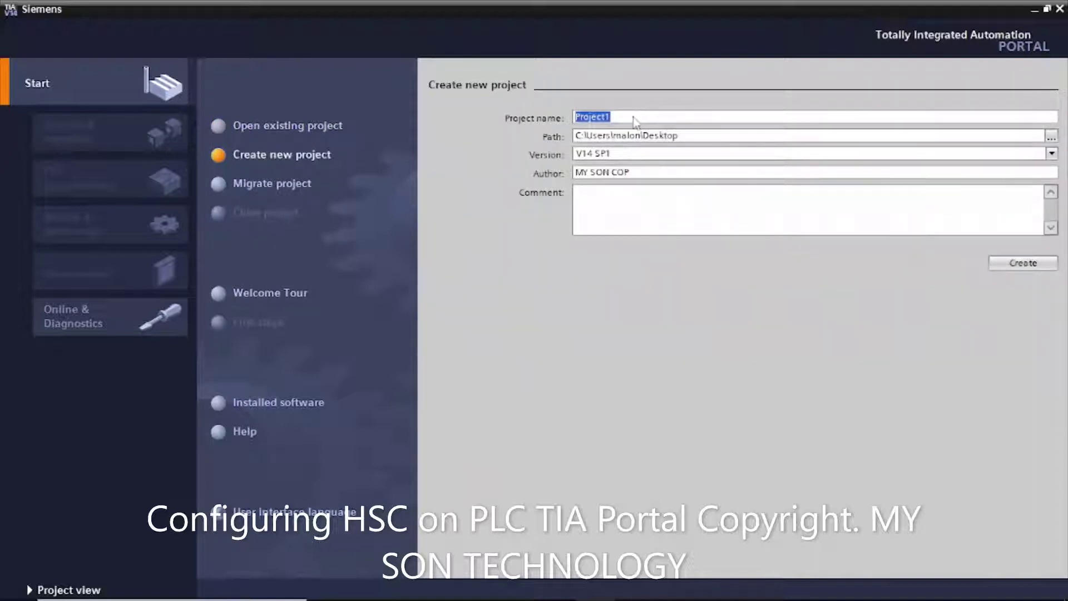
key("BackSpace")
type("PLC-Raspberrypi")
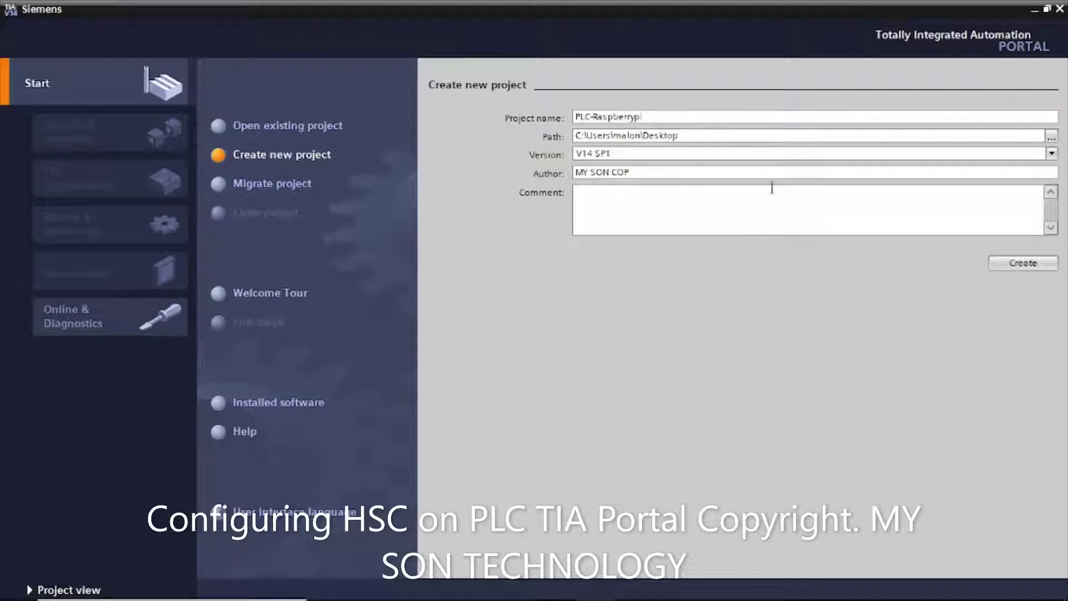
left_click(1032, 266)
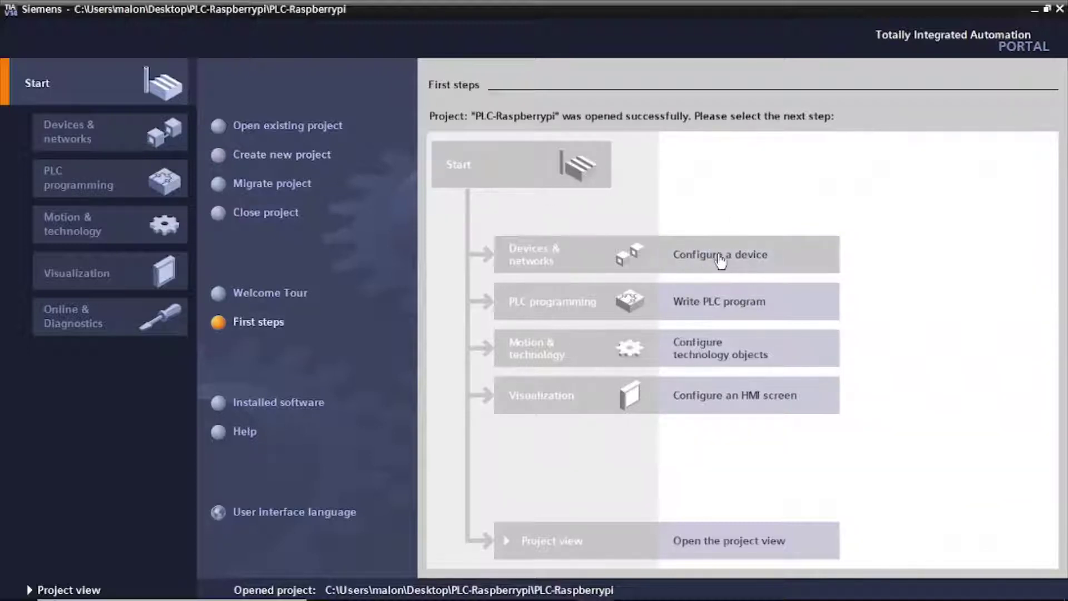
Step: Add an S7-1200 CPU 1212C DC/DC/DC (6ES7 212-1AE40-0XB0) as PLC_1
left_click(721, 262)
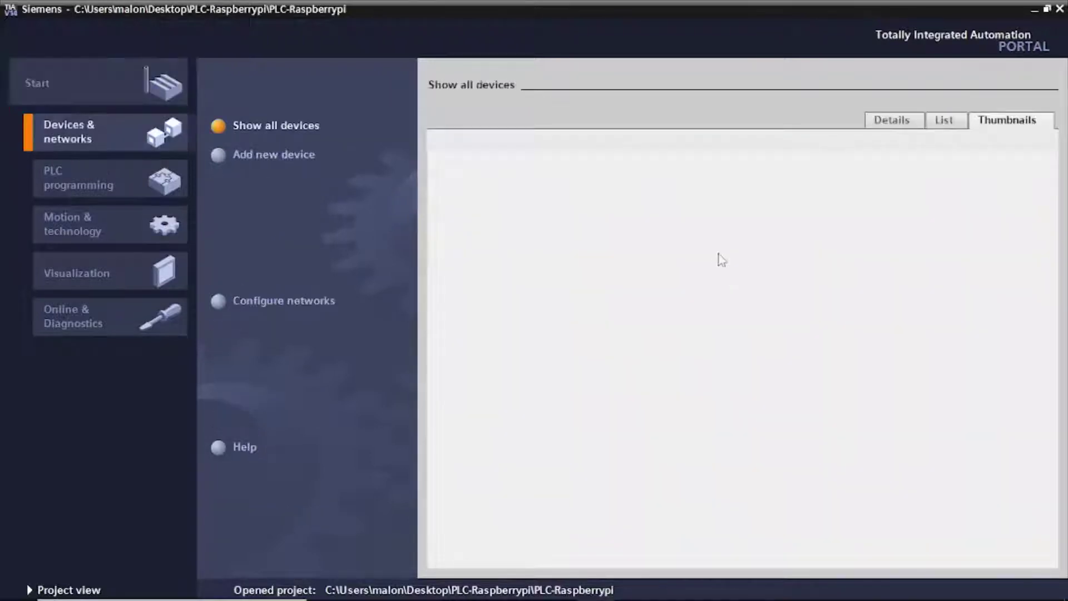
left_click(272, 157)
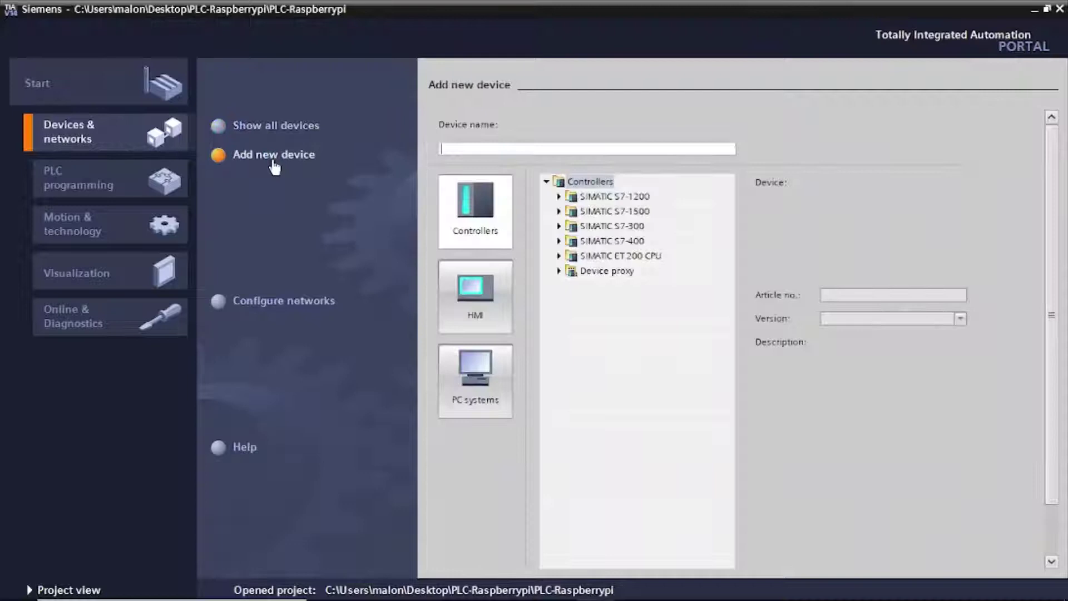
left_click(559, 197)
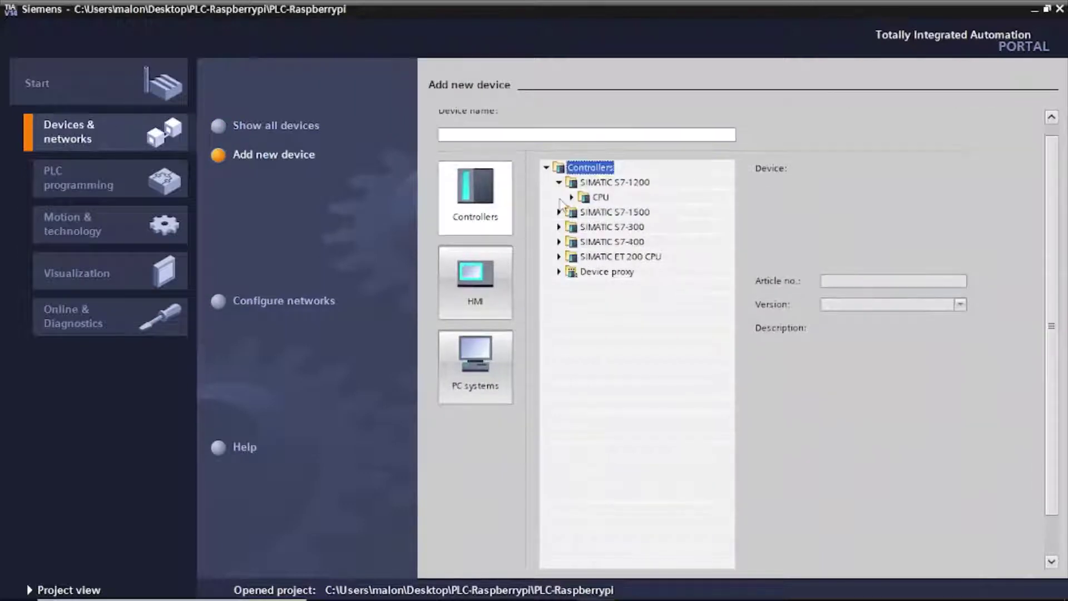
left_click(572, 197)
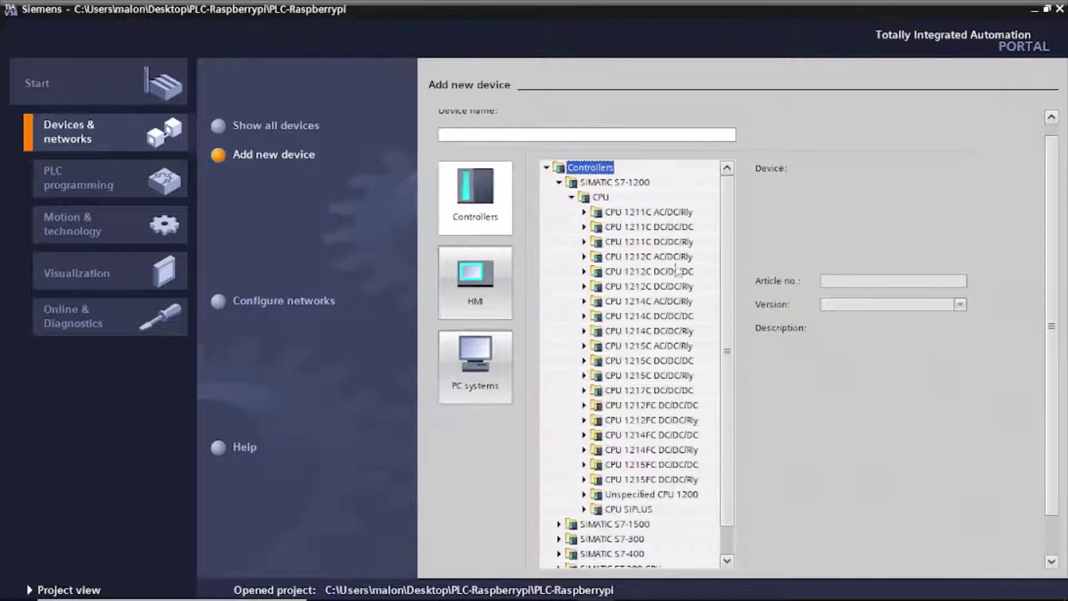
left_click(585, 271)
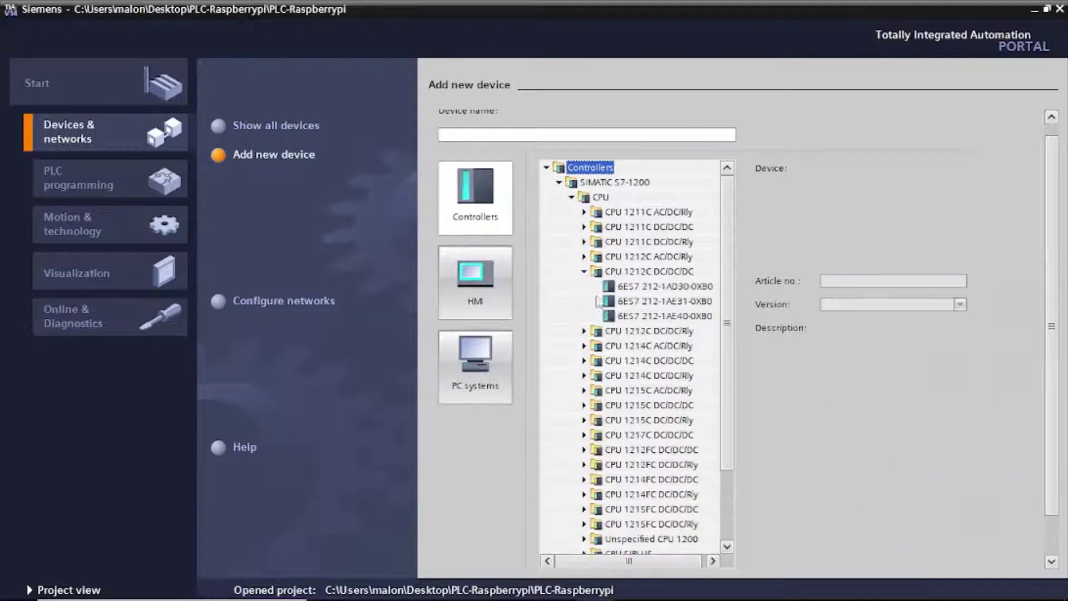
left_click(664, 315)
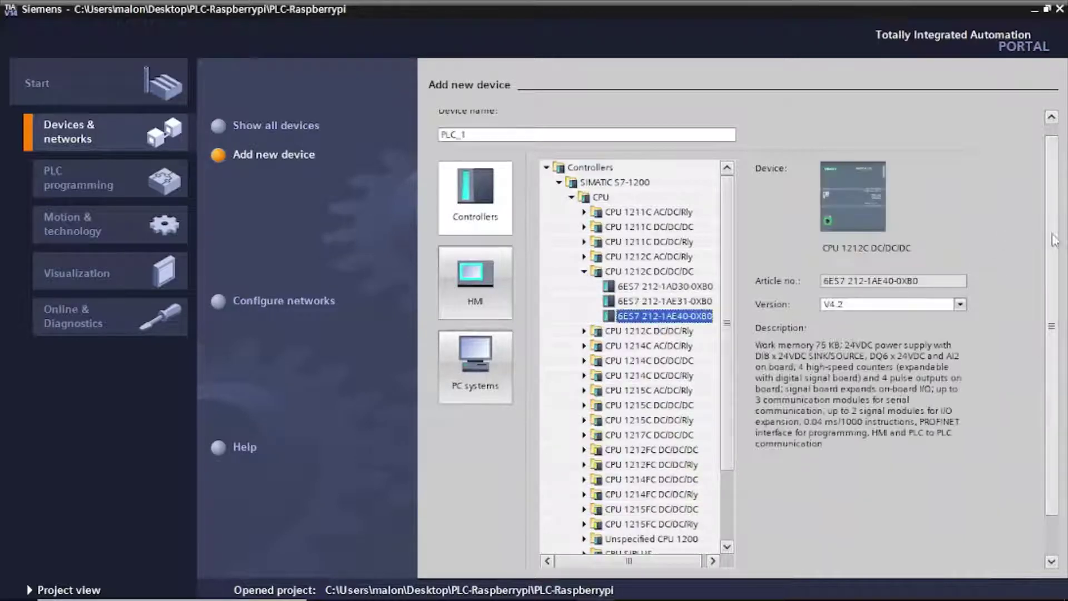
scroll(1054, 267, "down", 2)
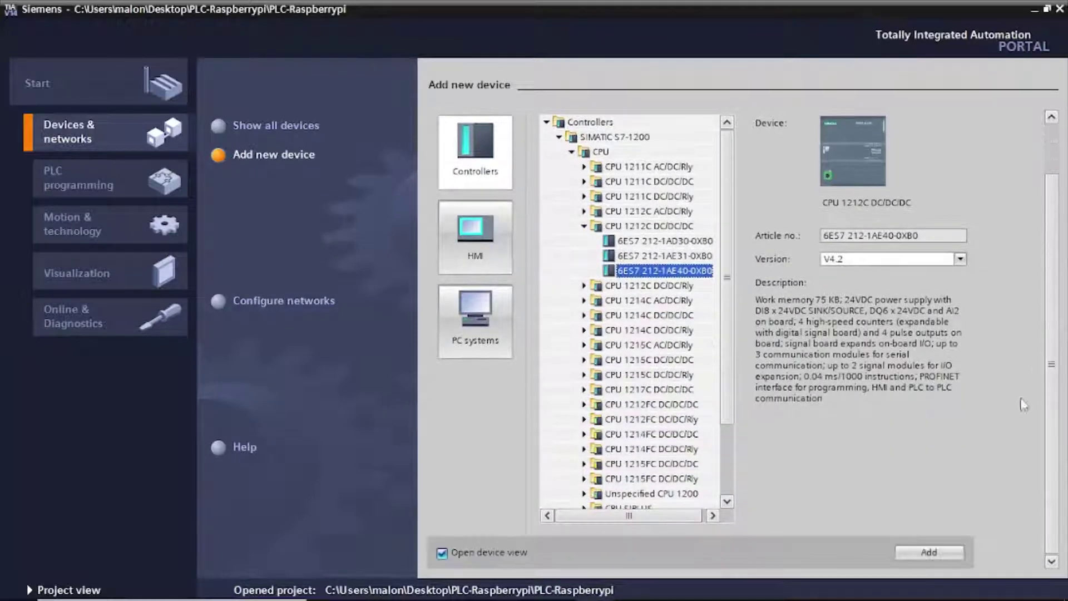
left_click(931, 551)
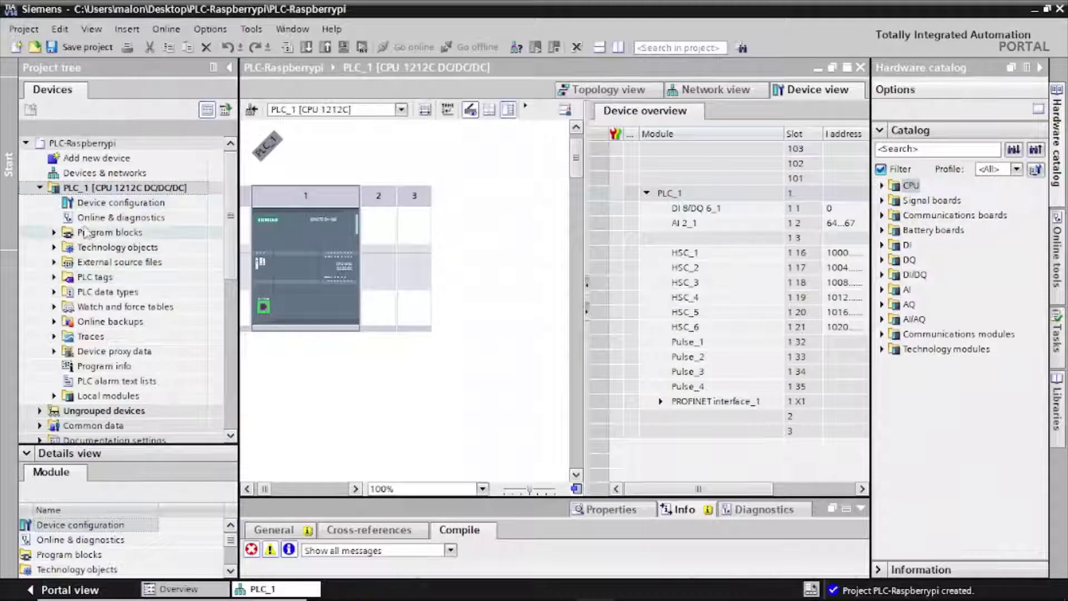
Step: Open PLC_1's device configuration and show the CPU's properties panel
left_click(111, 205)
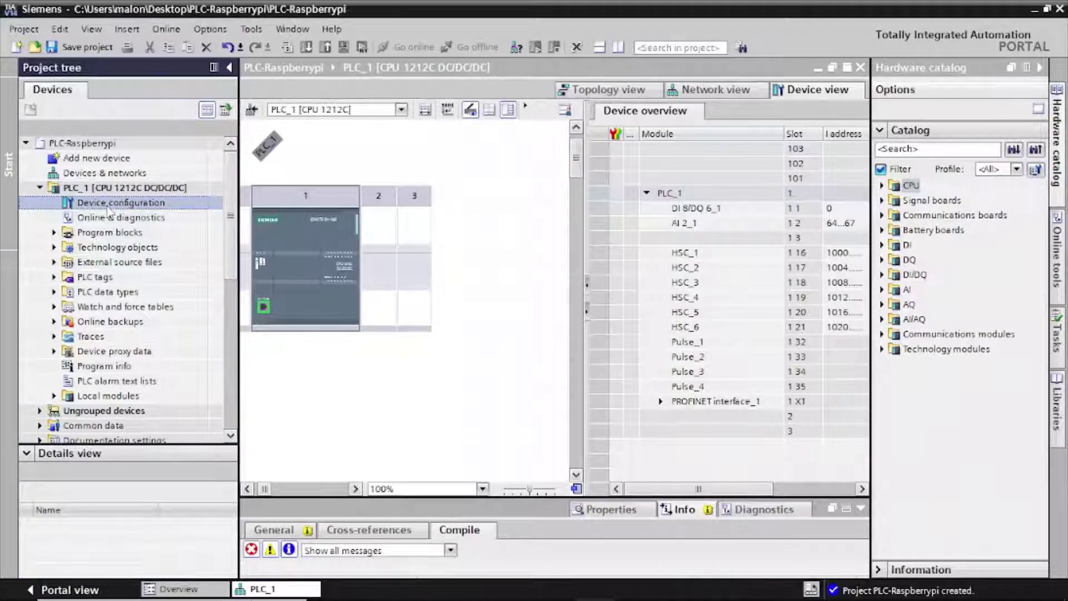
double_click(124, 207)
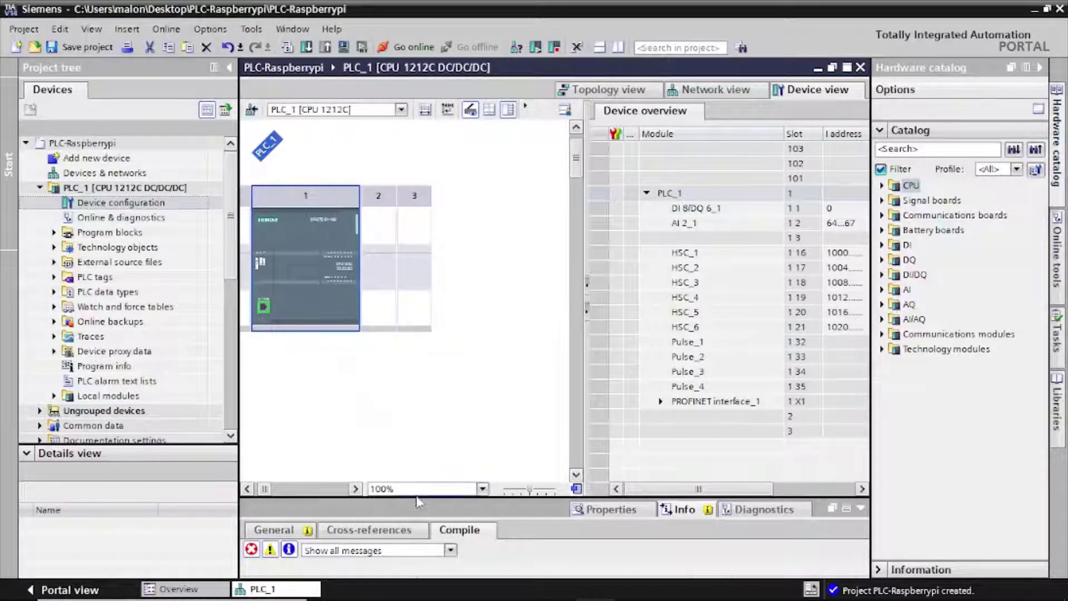
left_click_drag(417, 500, 410, 390)
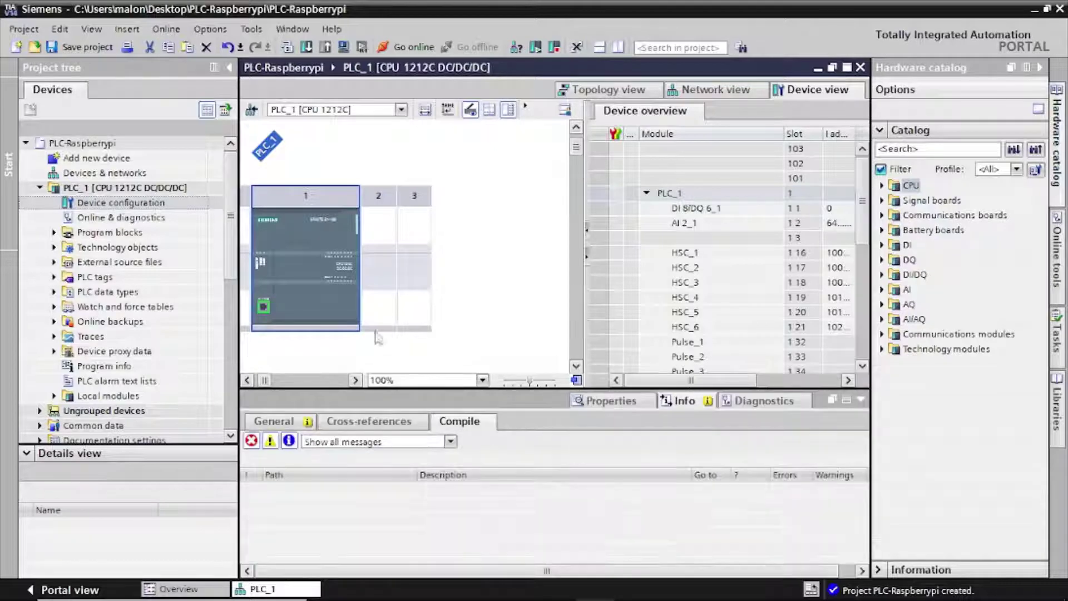
left_click(299, 292)
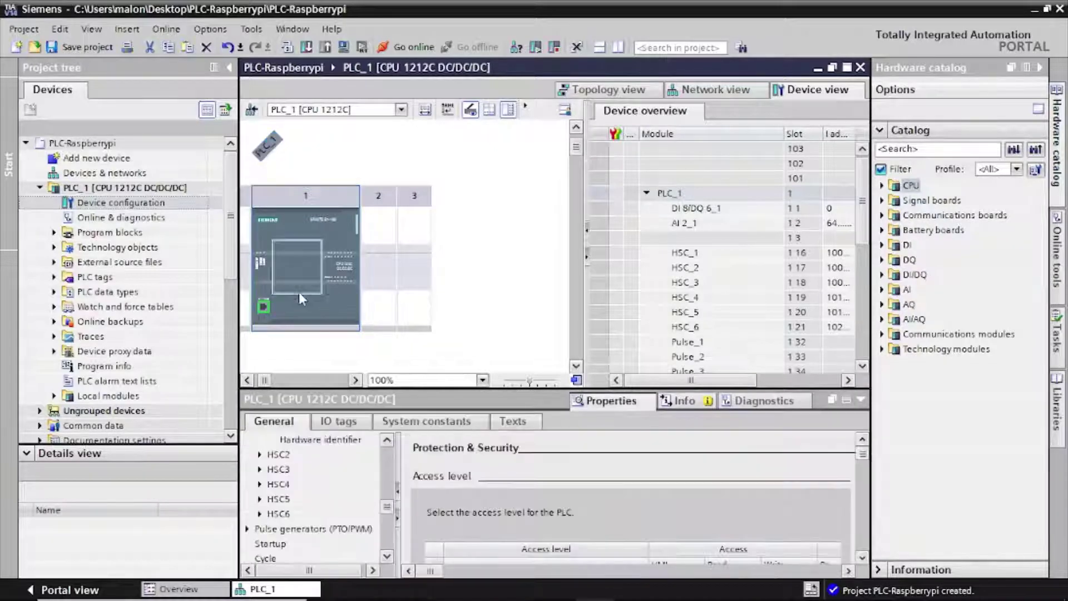
left_click_drag(389, 507, 387, 451)
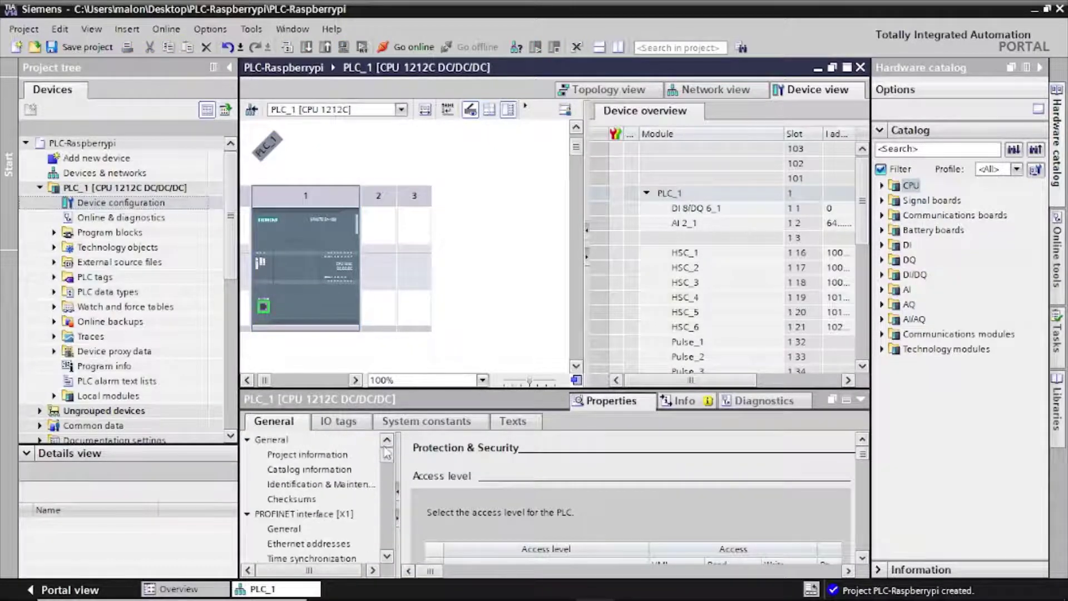
Step: Set the PROFINET interface IP address to 192.168.12.12 with mask 255.255.255.0
left_click(260, 515)
scroll(292, 518, "down", 1)
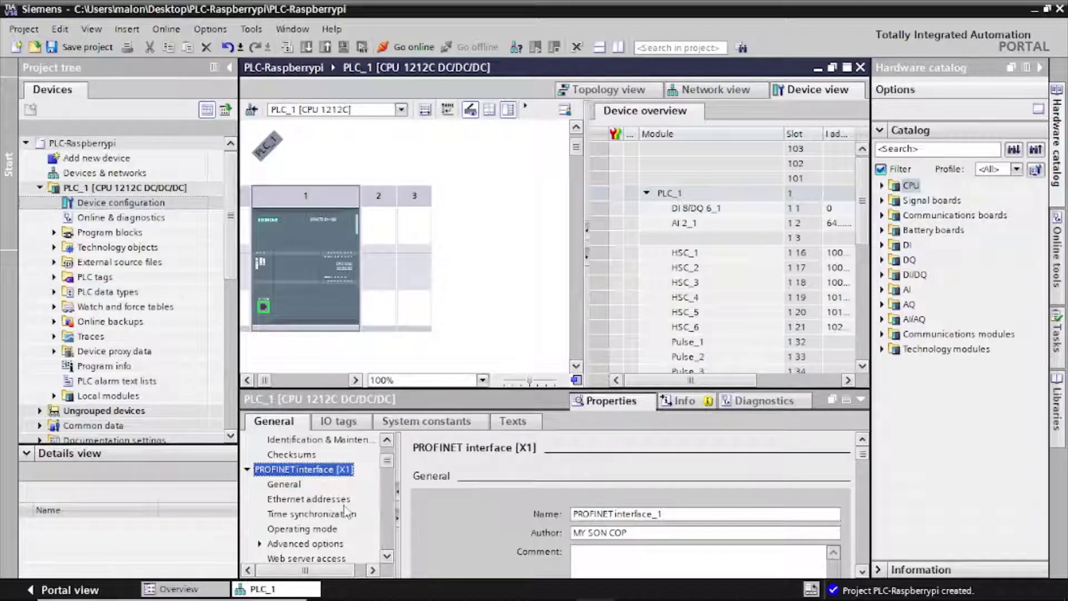
left_click_drag(863, 455, 868, 473)
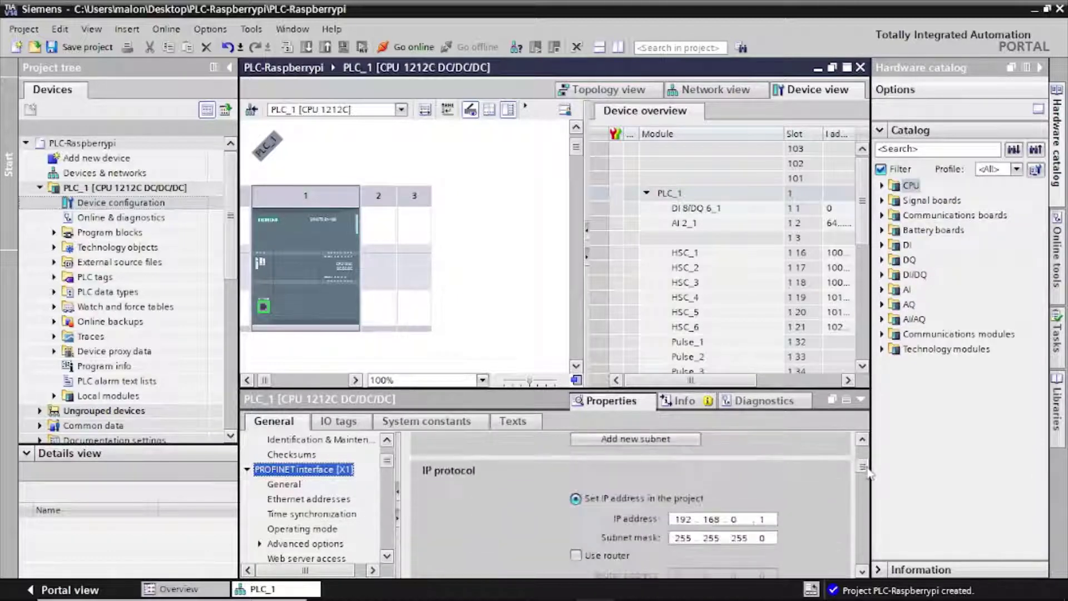
double_click(734, 519)
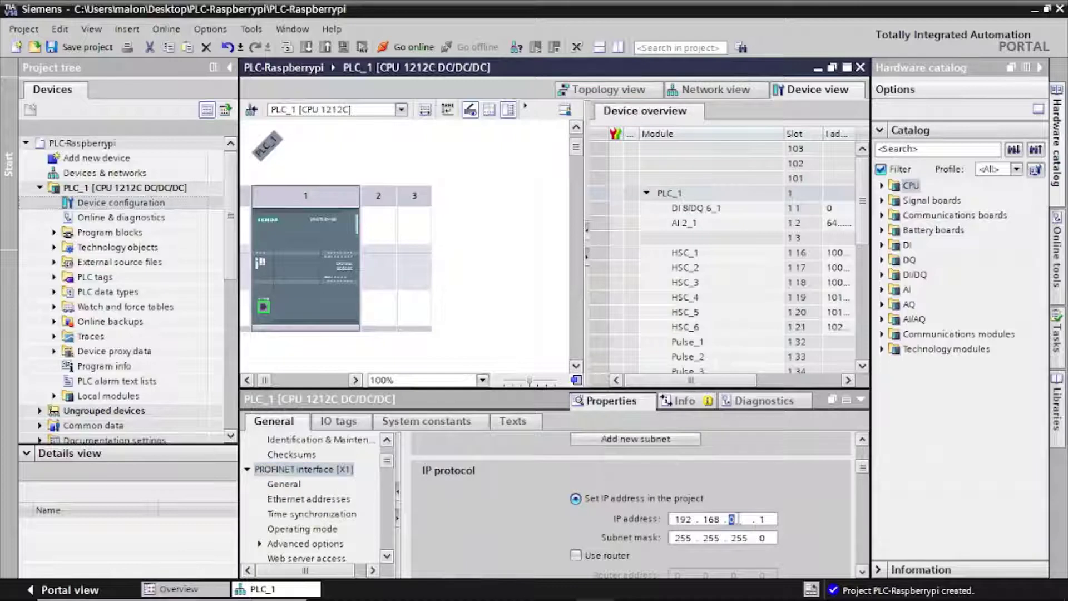
type("12")
double_click(768, 519)
type("2")
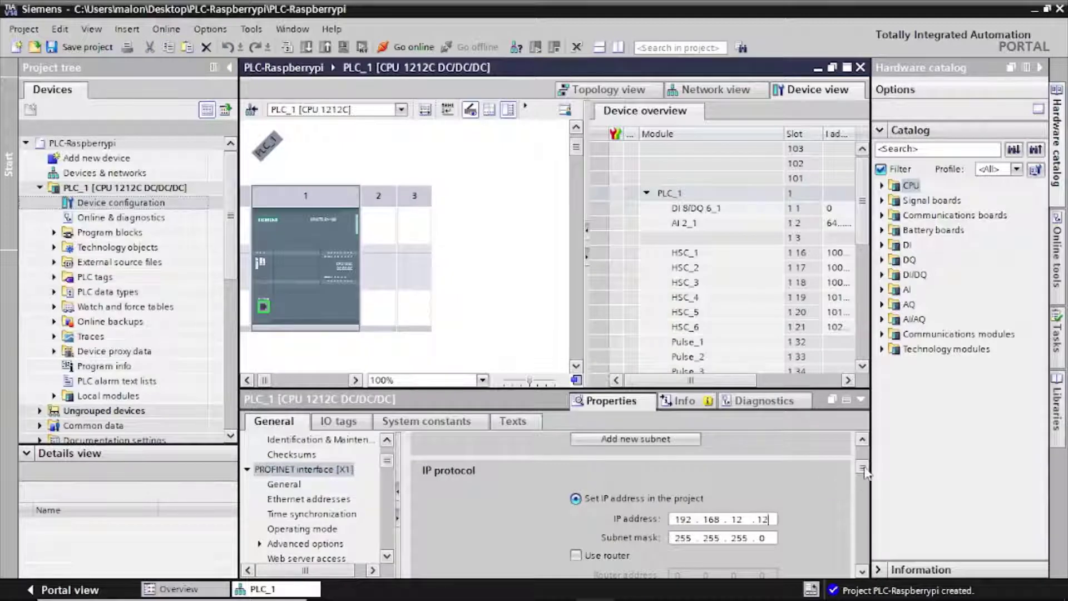
left_click_drag(862, 470, 867, 485)
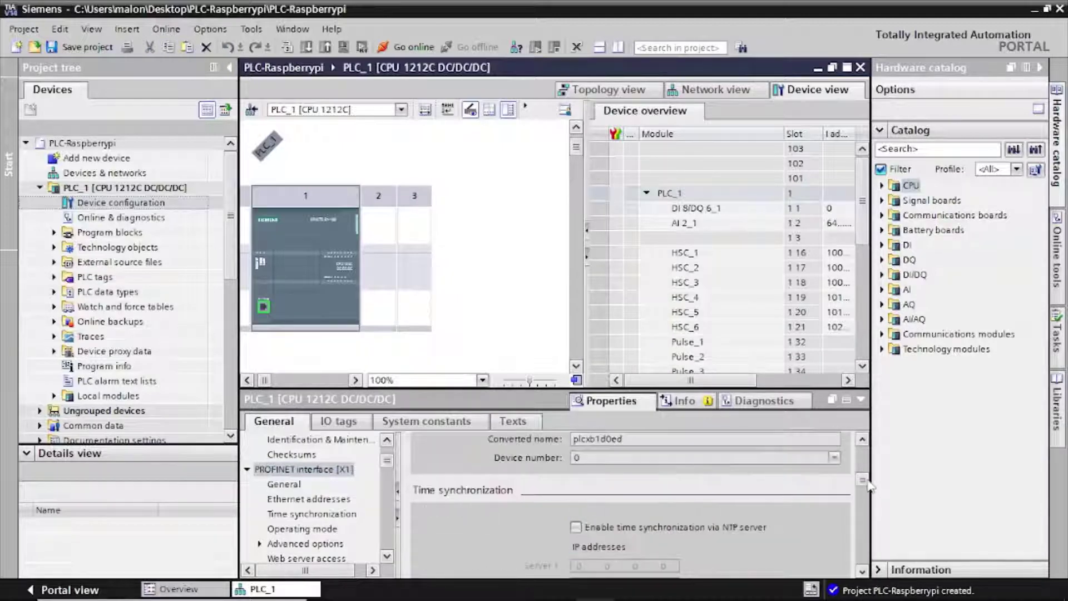
scroll(511, 510, "up", 5)
scroll(510, 509, "down", 1)
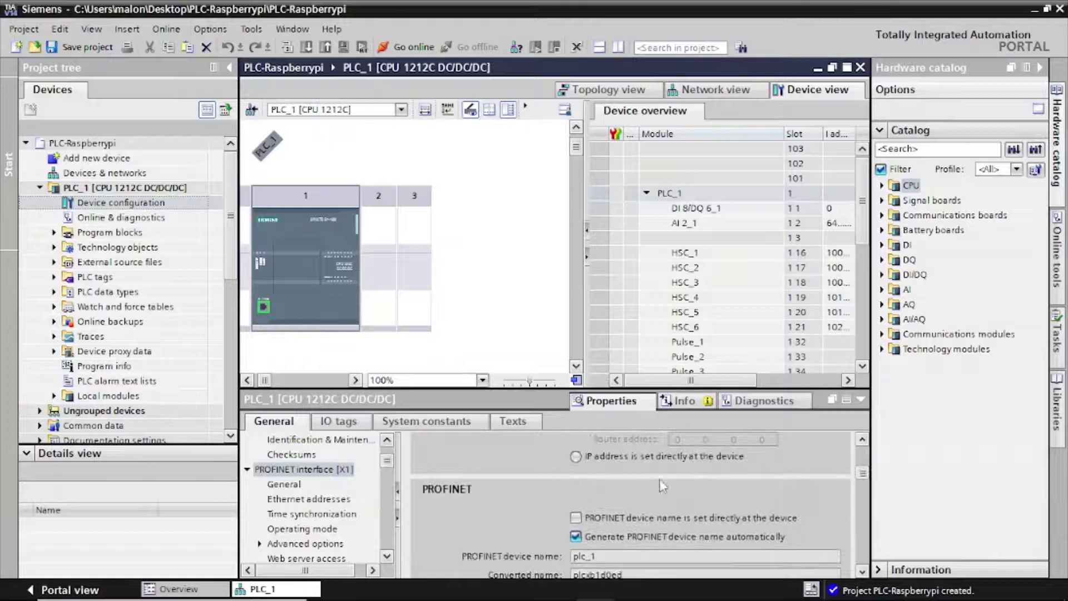
scroll(511, 510, "down", 1)
scroll(534, 518, "down", 1)
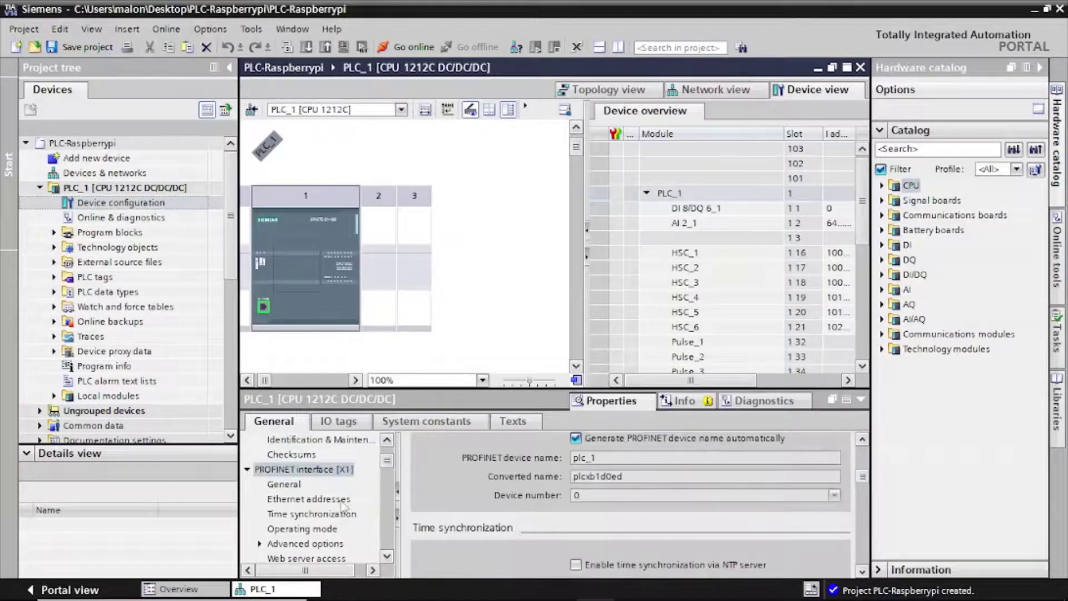
scroll(737, 519, "up", 1)
scroll(742, 522, "down", 2)
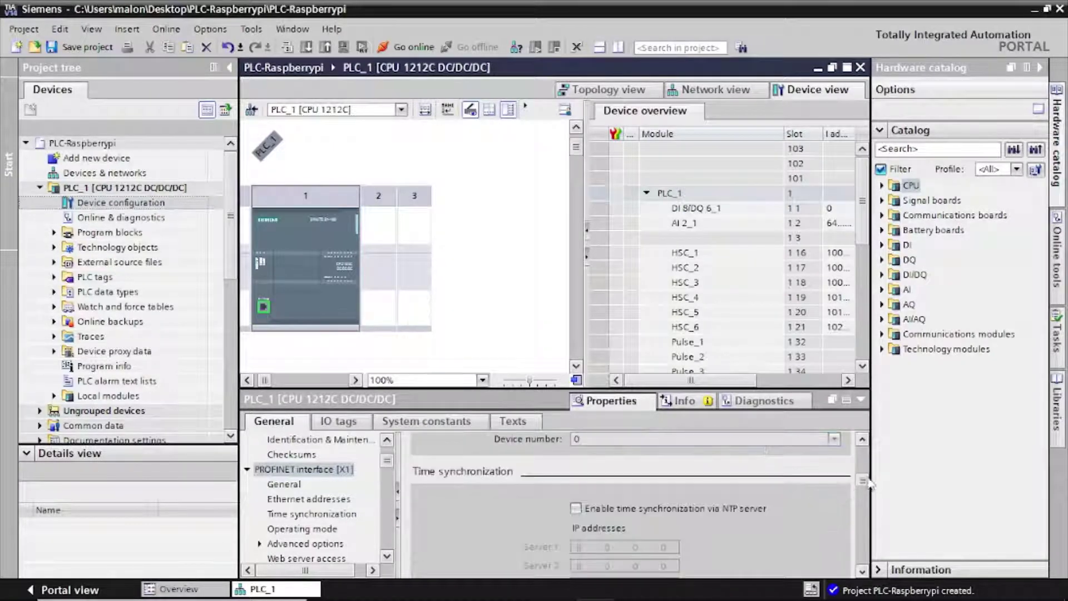
left_click_drag(869, 479, 870, 471)
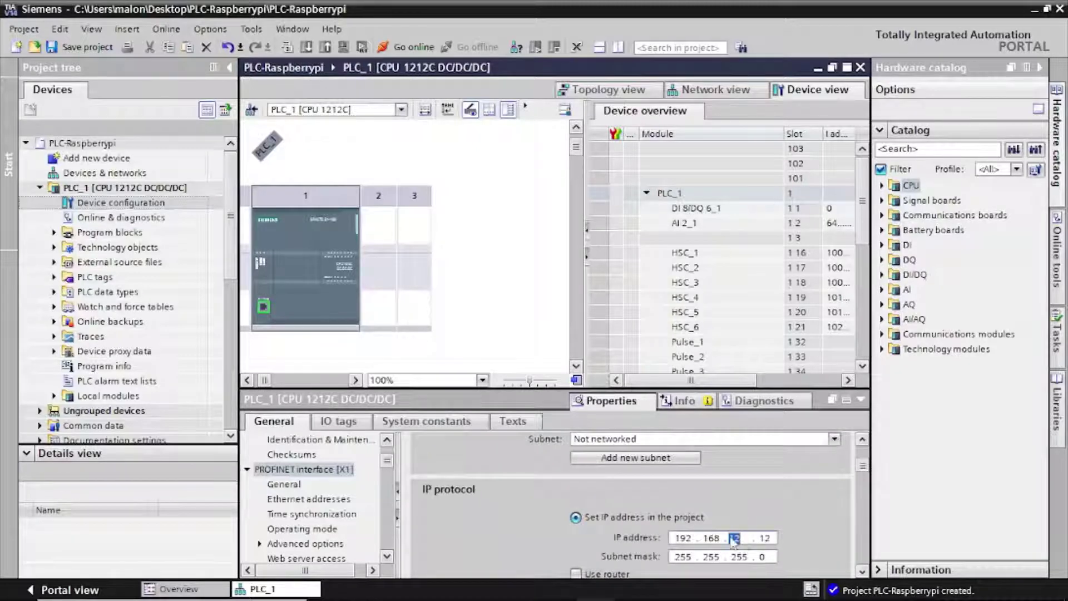
double_click(734, 538)
double_click(763, 540)
Step: Enable high speed counter HSC1 in its General settings
left_click(288, 499)
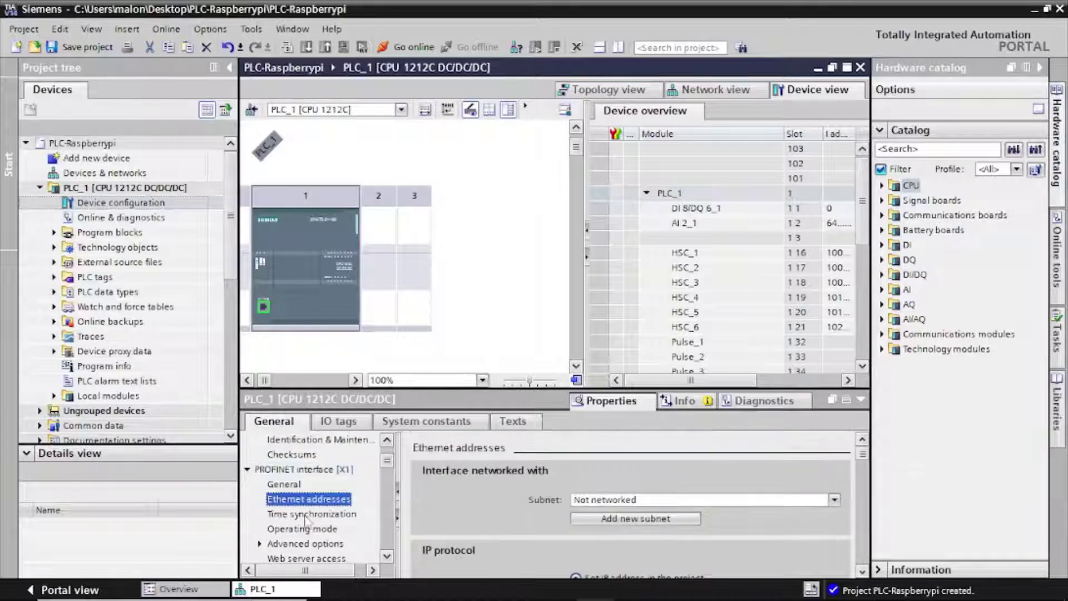
scroll(307, 520, "down", 1)
scroll(304, 501, "down", 1)
scroll(297, 488, "down", 1)
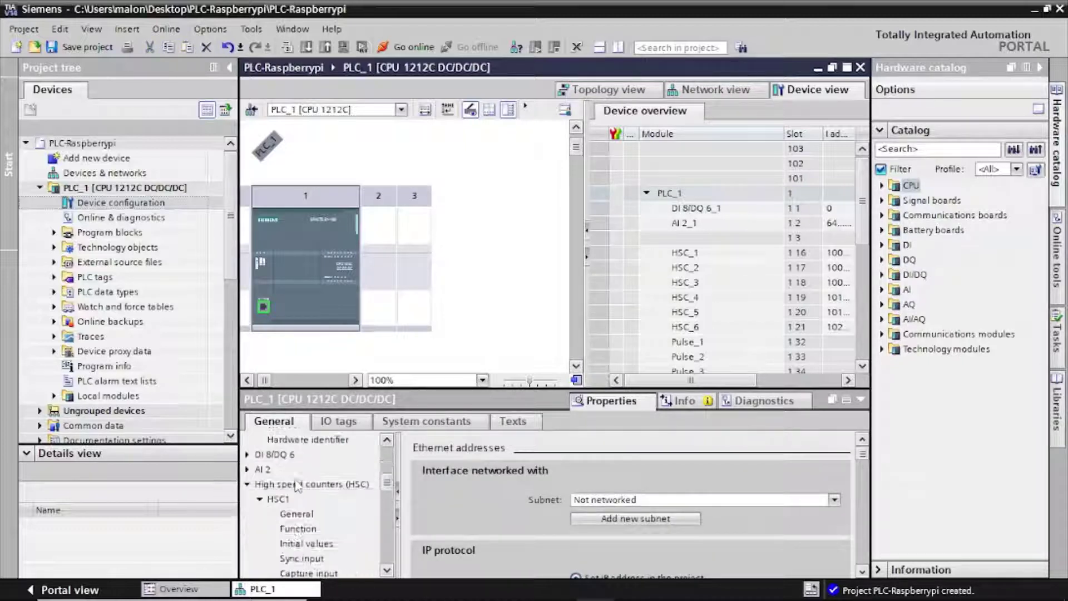
scroll(297, 488, "down", 1)
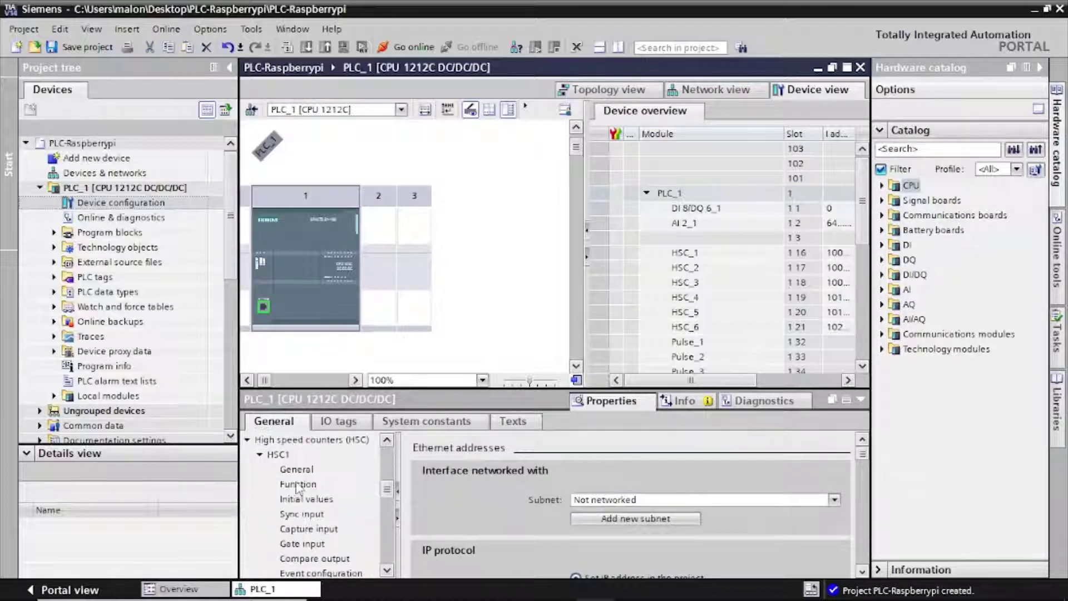
left_click(260, 455)
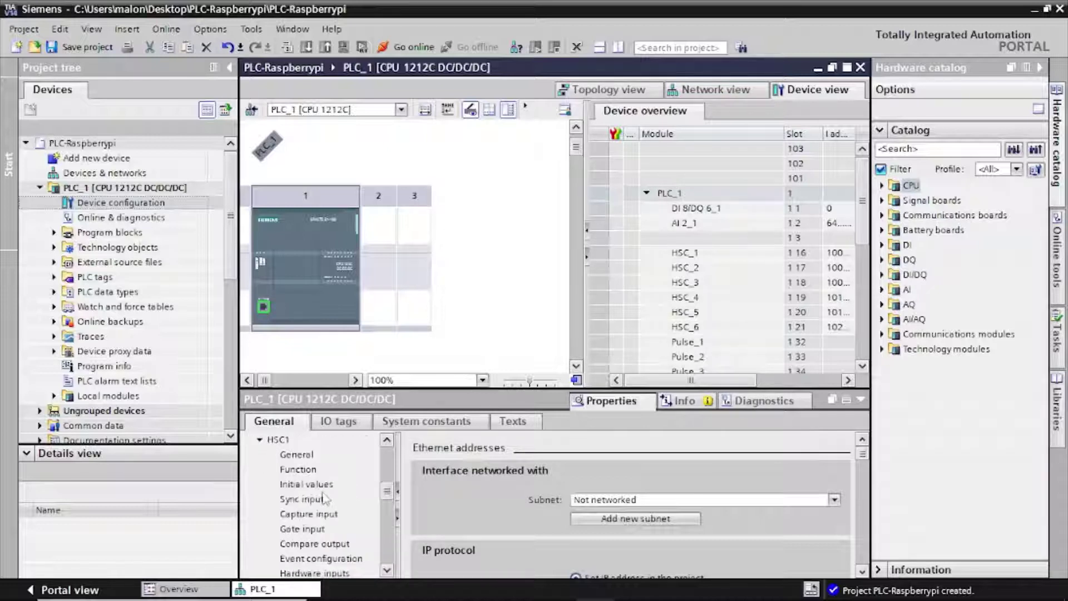
left_click(299, 454)
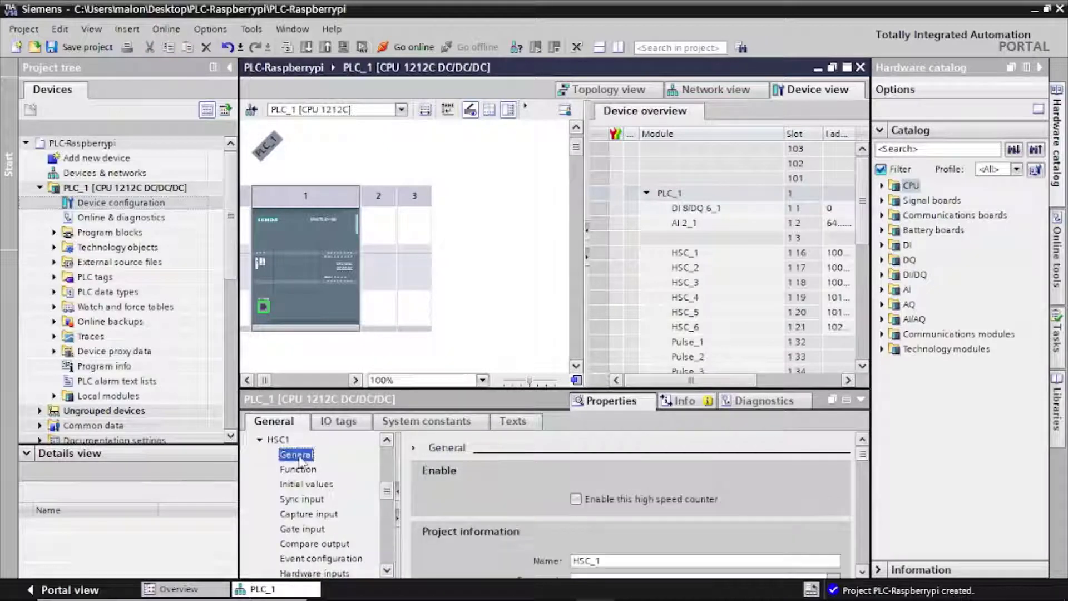
left_click(575, 499)
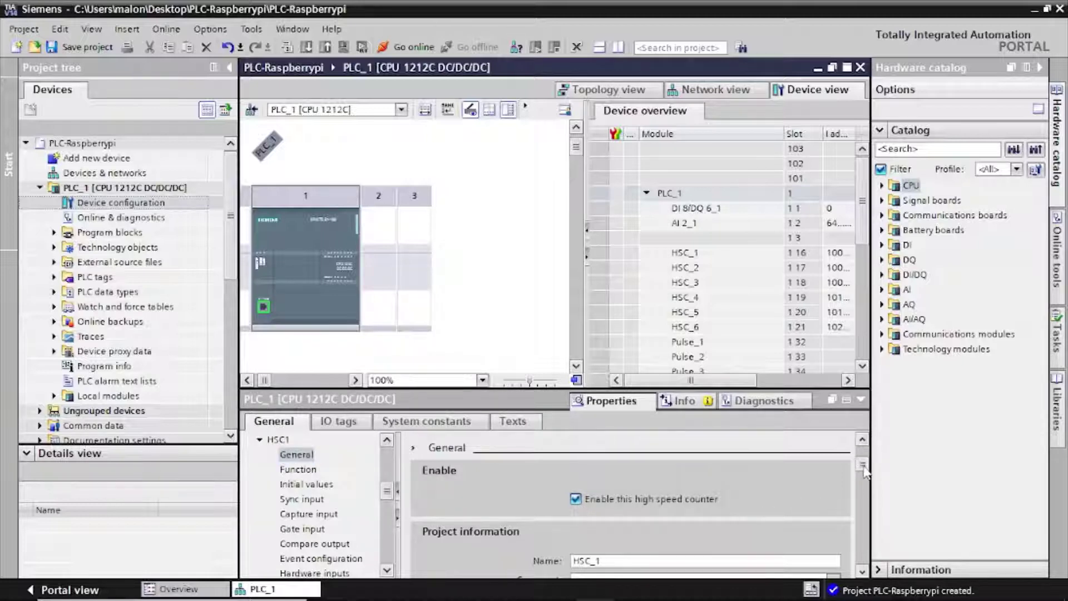
scroll(718, 532, "down", 2)
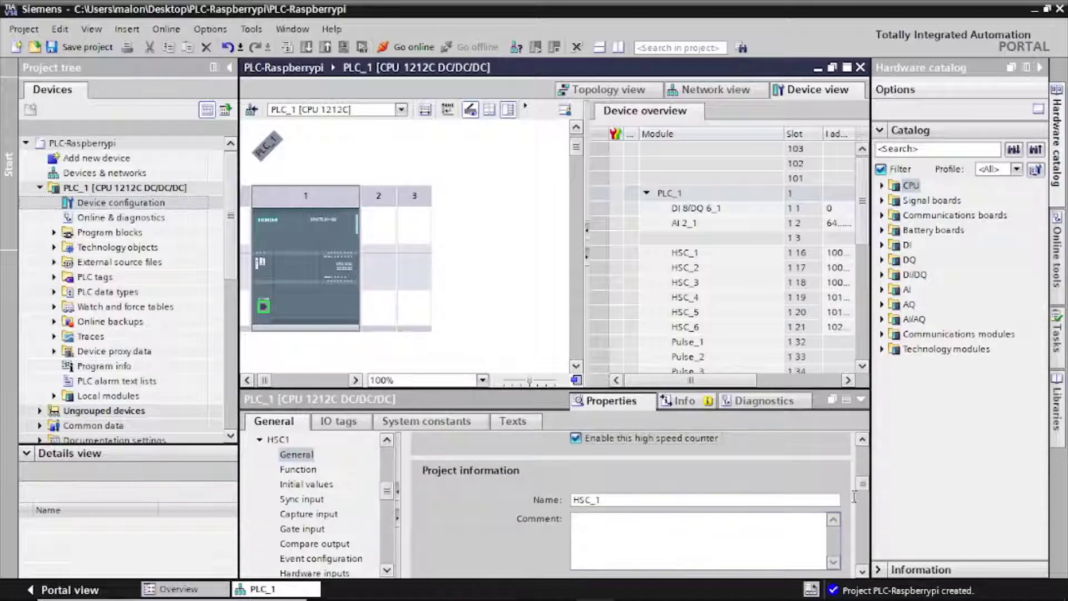
scroll(868, 493, "down", 2)
scroll(864, 513, "up", 4)
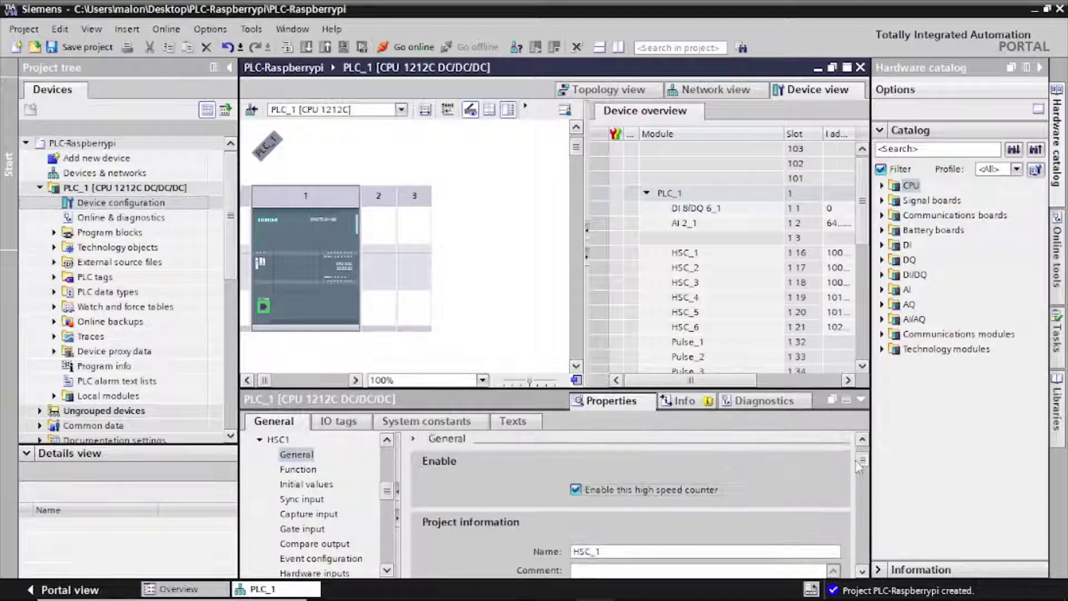
Step: Set HSC1 to Count as an A/B counter and review its sync, capture and hardware inputs
left_click(300, 470)
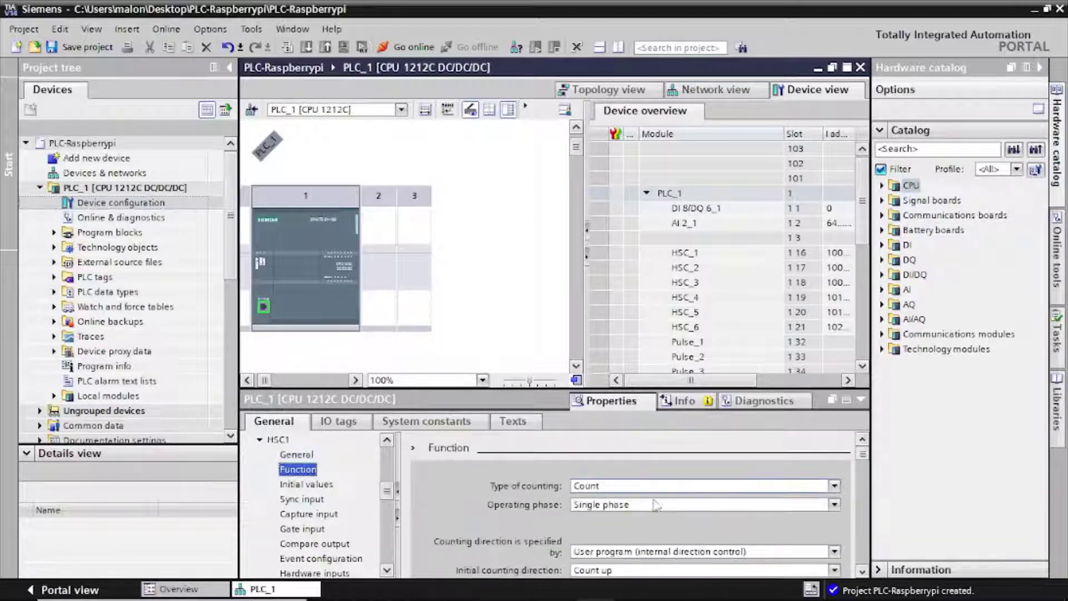
left_click(655, 486)
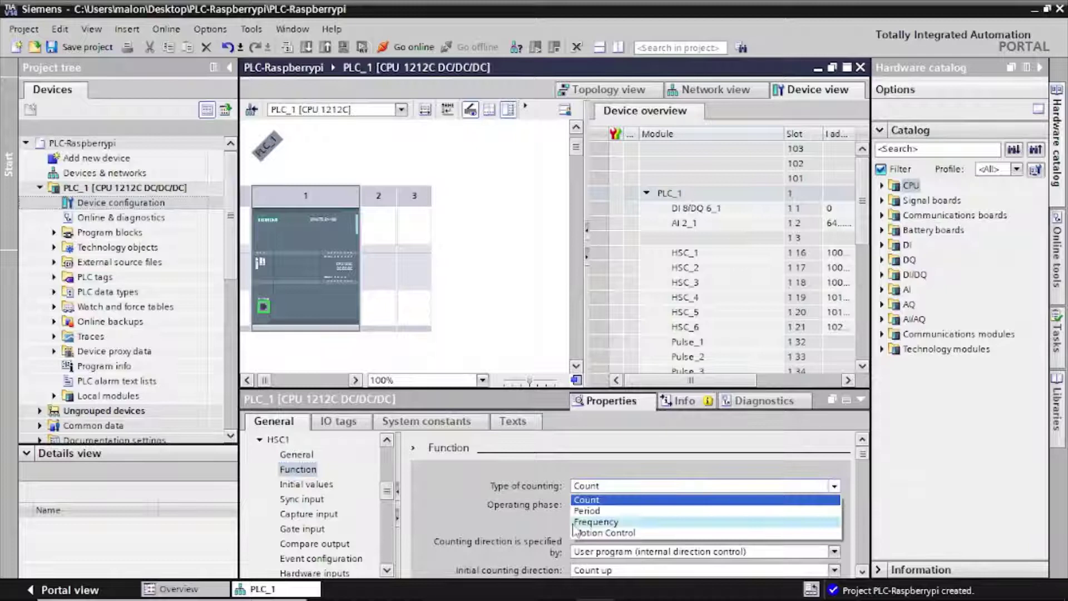
left_click(586, 500)
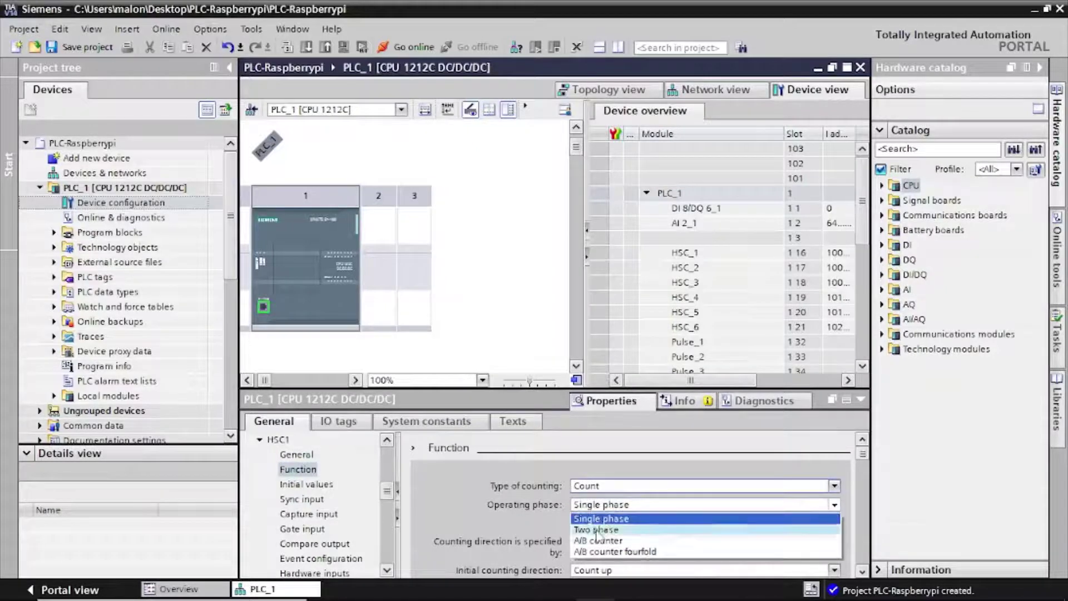
left_click(598, 541)
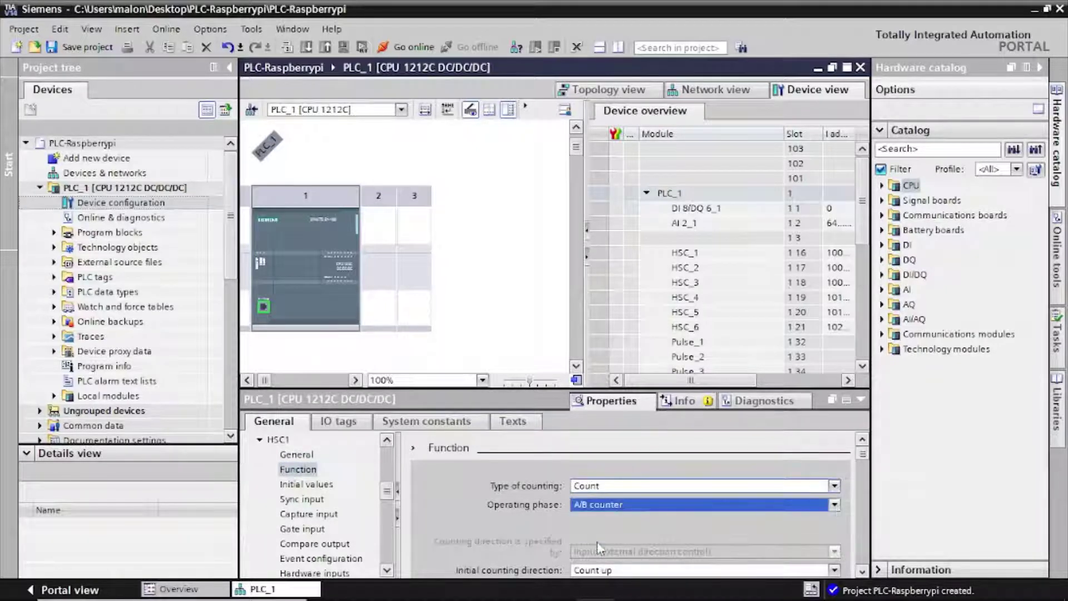
scroll(630, 539, "down", 1)
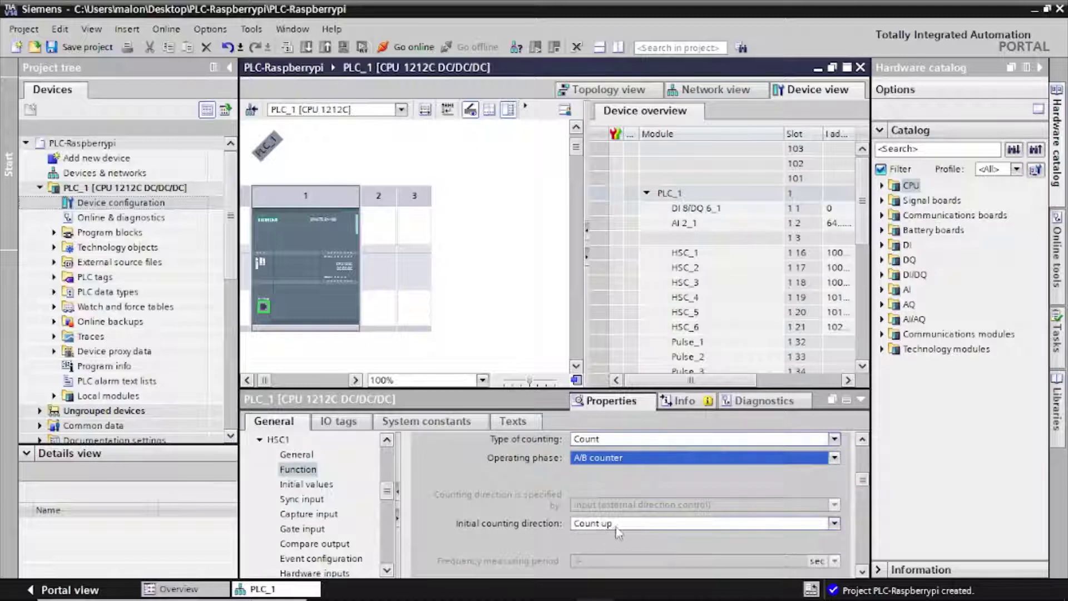
scroll(485, 539, "down", 1)
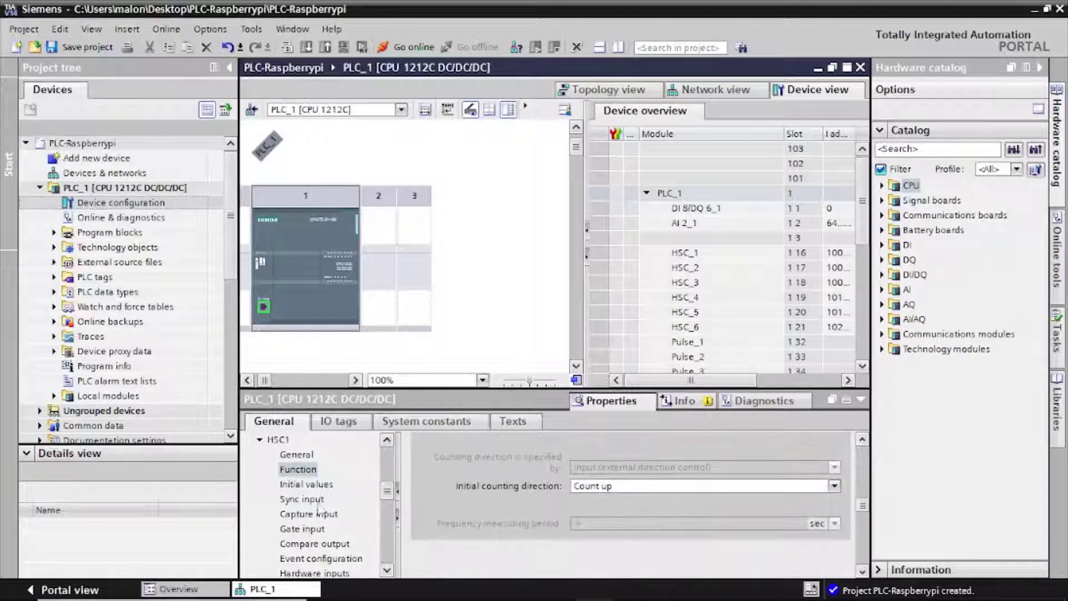
left_click(303, 500)
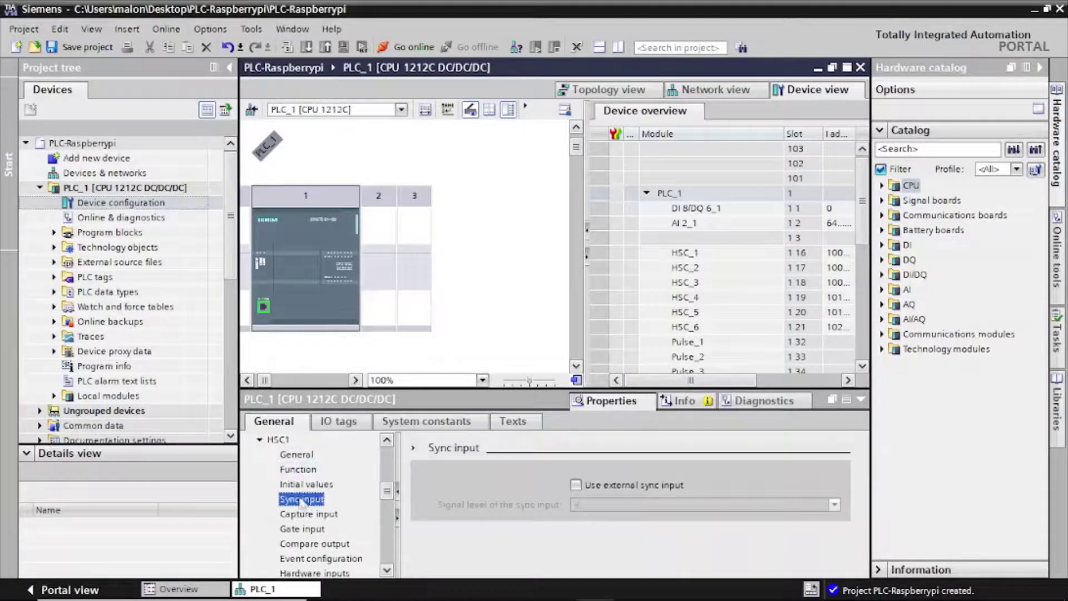
left_click(302, 514)
scroll(307, 532, "down", 2)
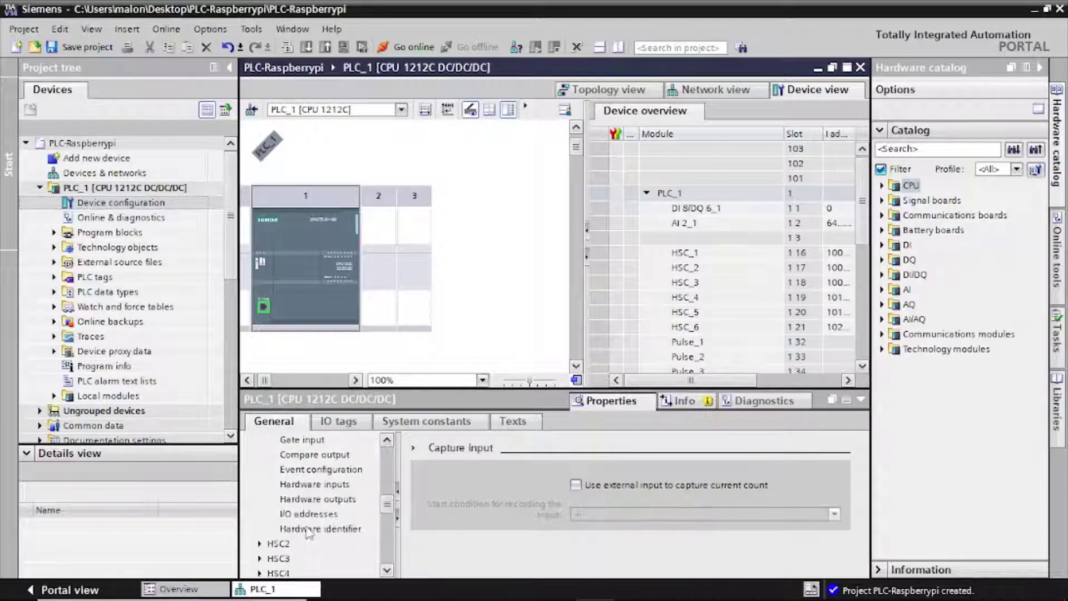
left_click(308, 486)
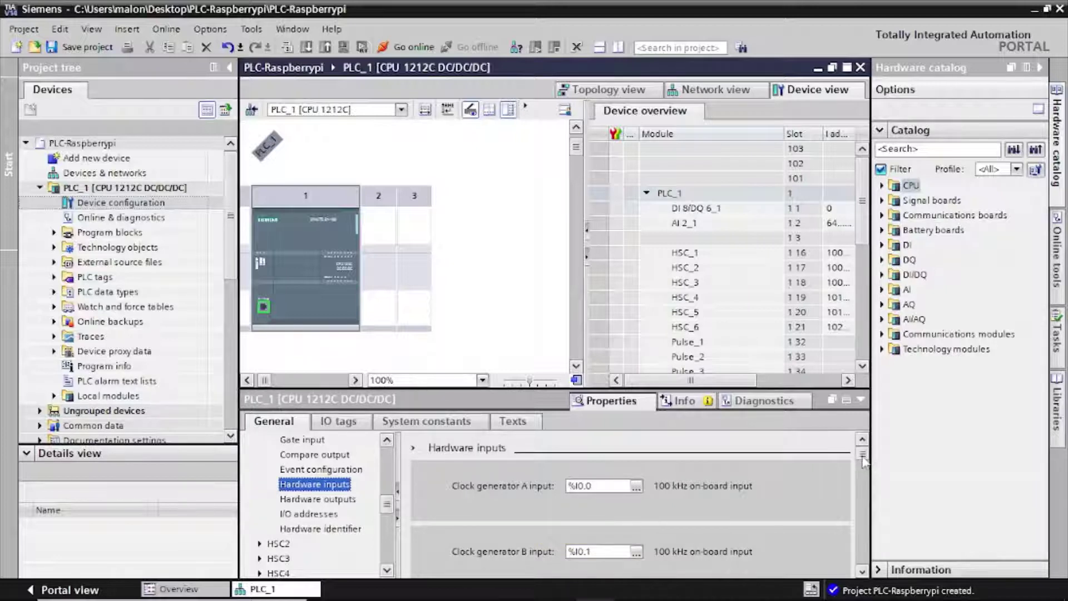
Step: Check HSC1's hardware outputs and its I/O address range 1000 to 1003
left_click(318, 499)
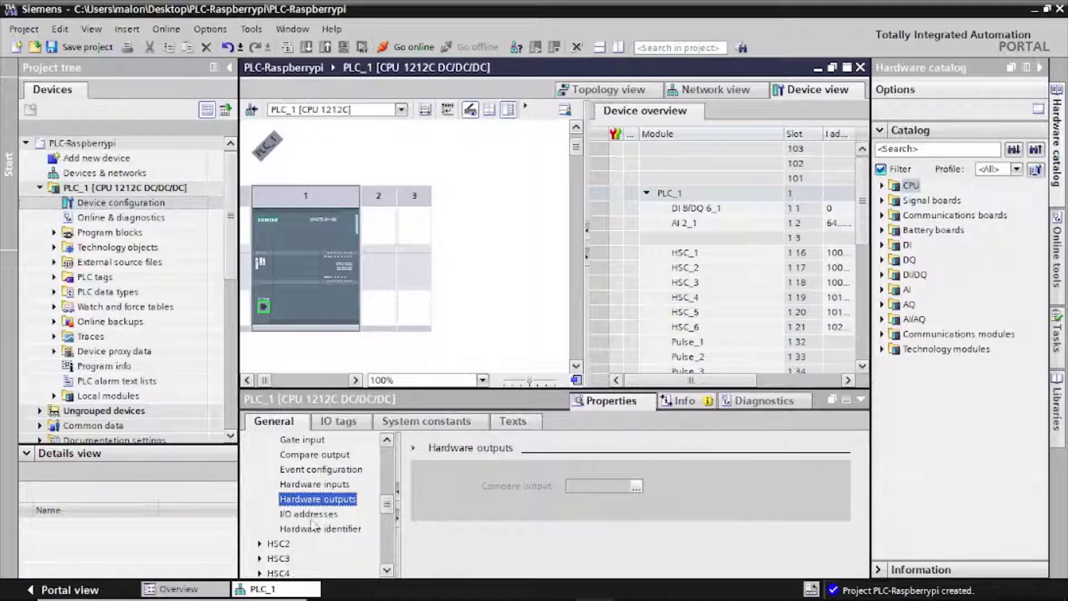
left_click(309, 517)
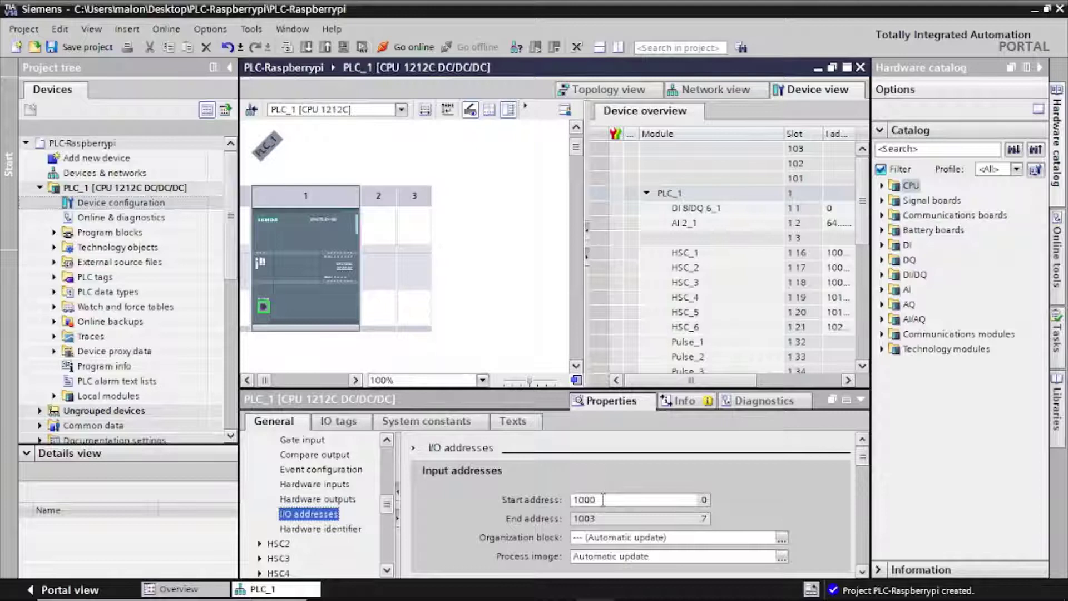
left_click(605, 519)
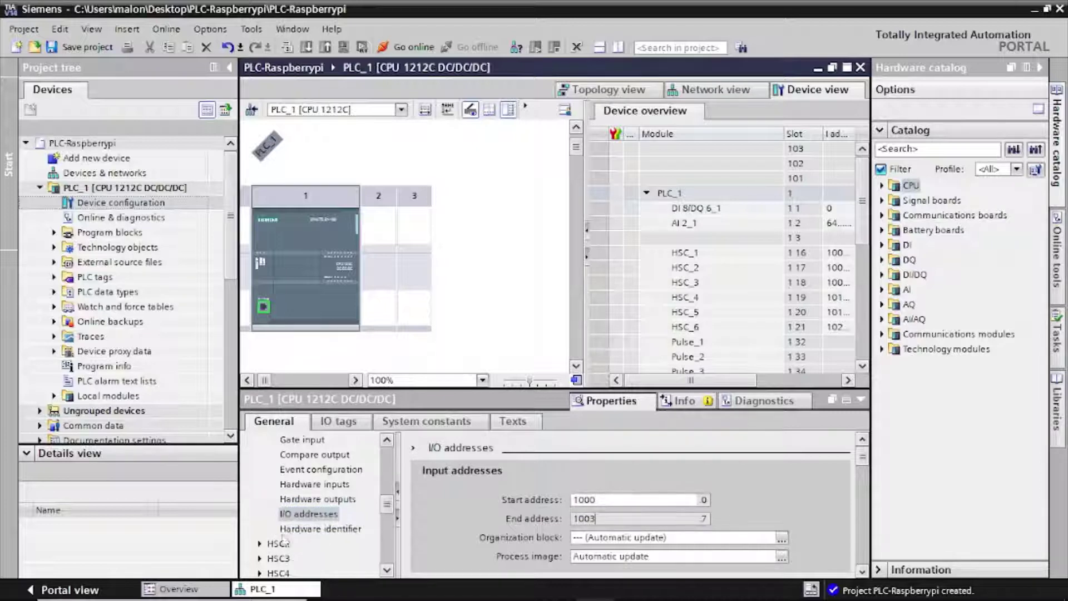
left_click_drag(388, 506, 391, 537)
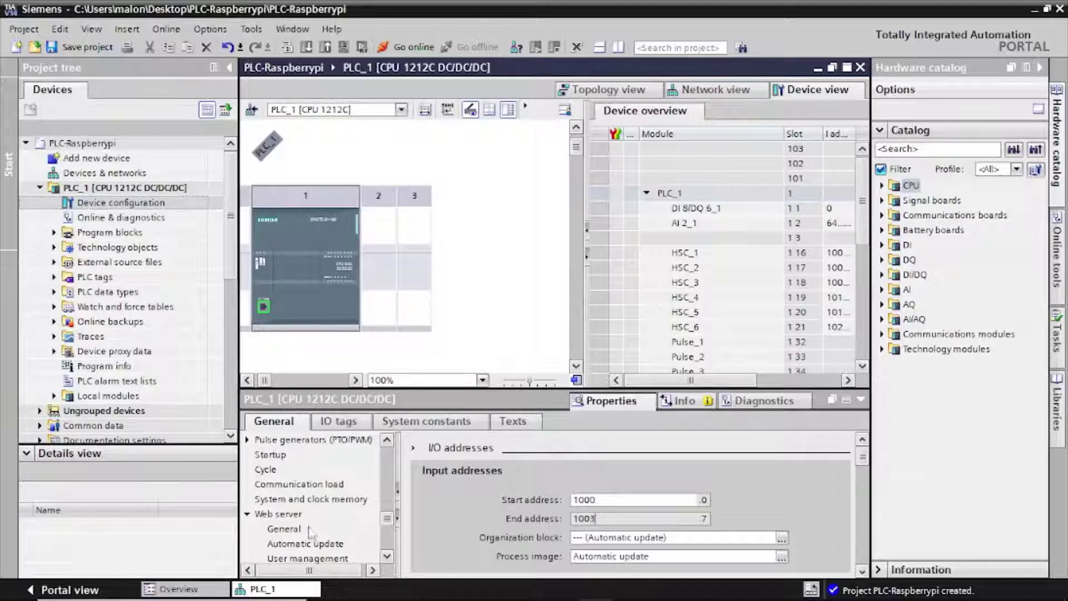
left_click_drag(391, 519, 389, 539)
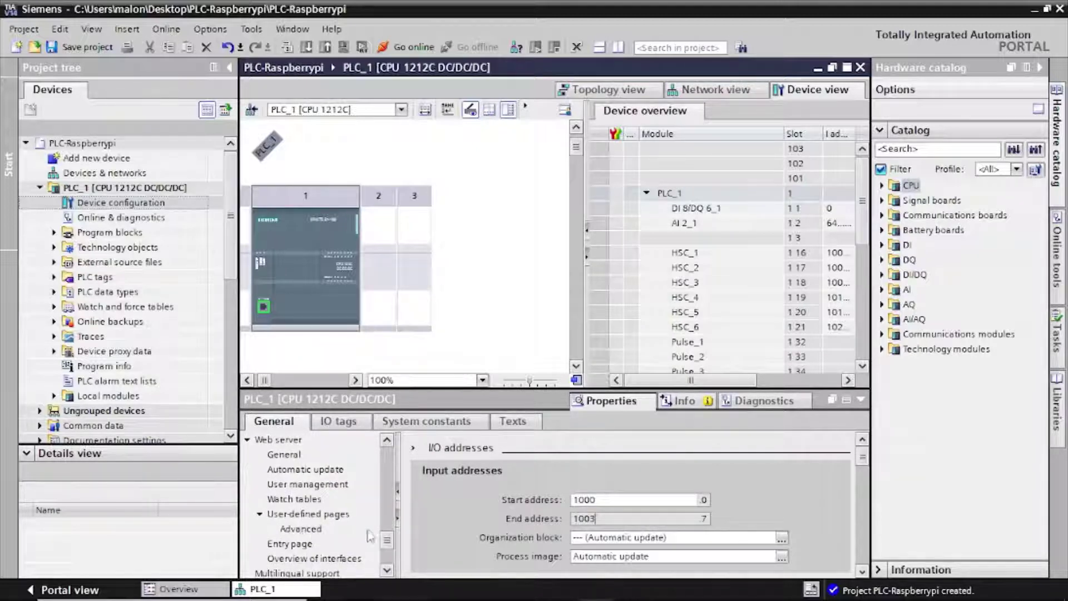
left_click_drag(386, 540, 388, 556)
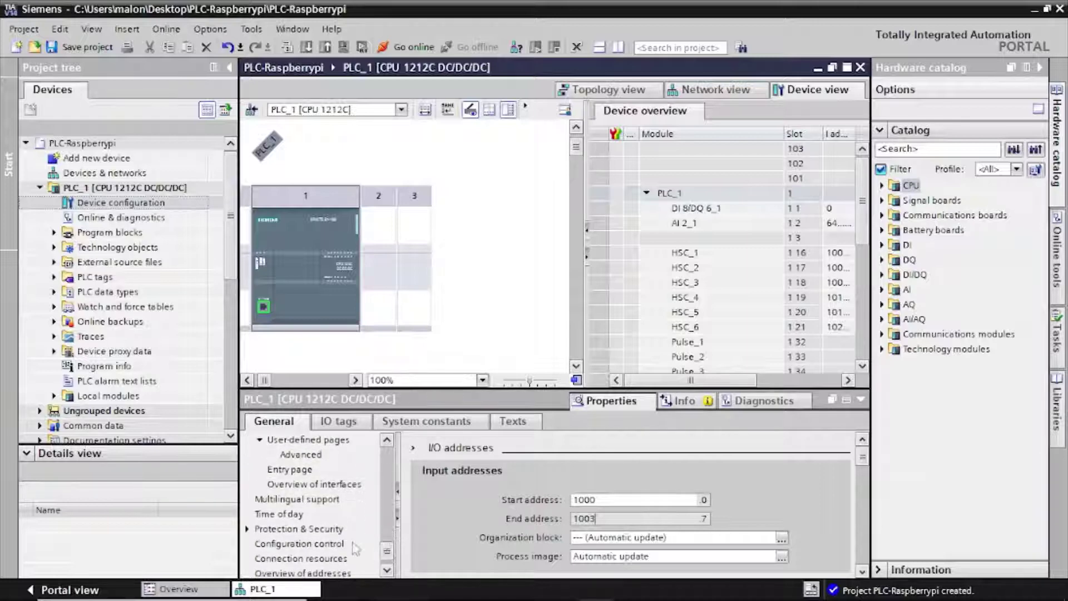
Step: Tick 'Permit access with PUT/GET communication' in PLC_1's Protection & Security settings
left_click(334, 529)
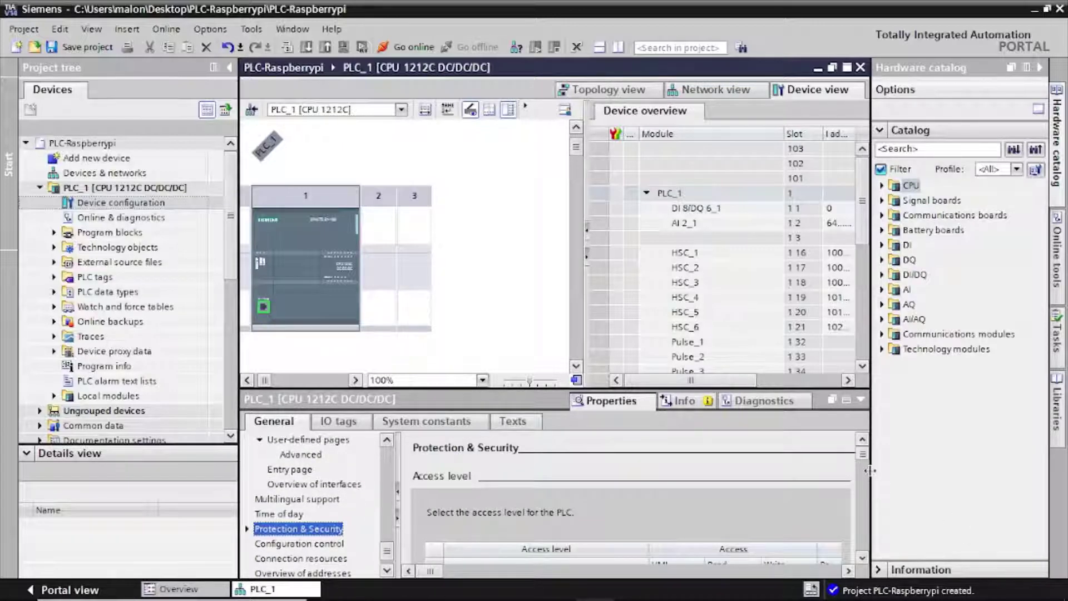
scroll(866, 464, "down", 2)
scroll(865, 464, "down", 3)
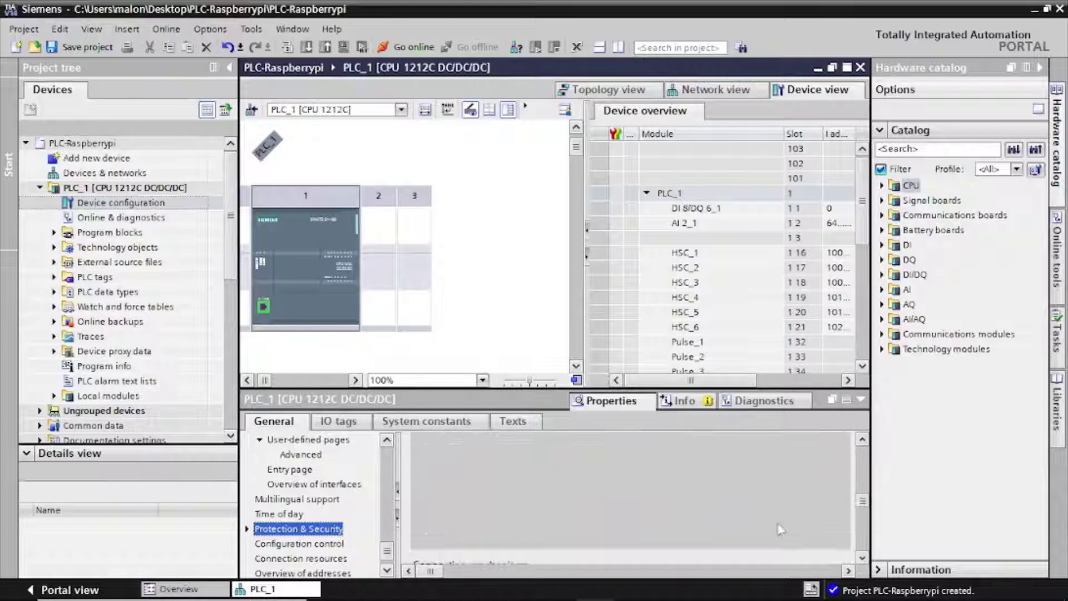
scroll(864, 465, "down", 3)
scroll(575, 554, "down", 1)
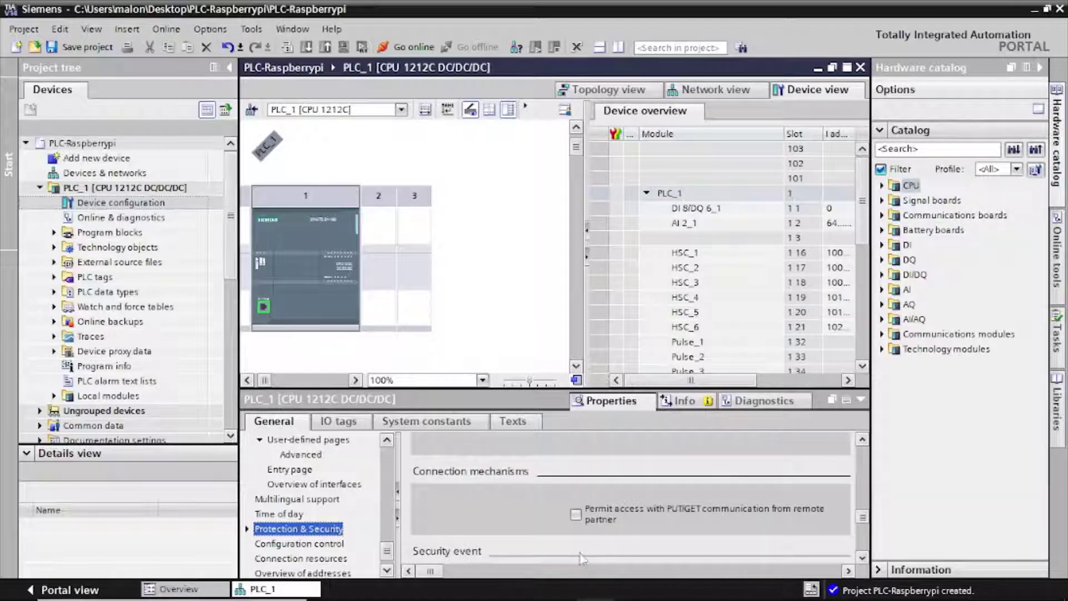
left_click(575, 515)
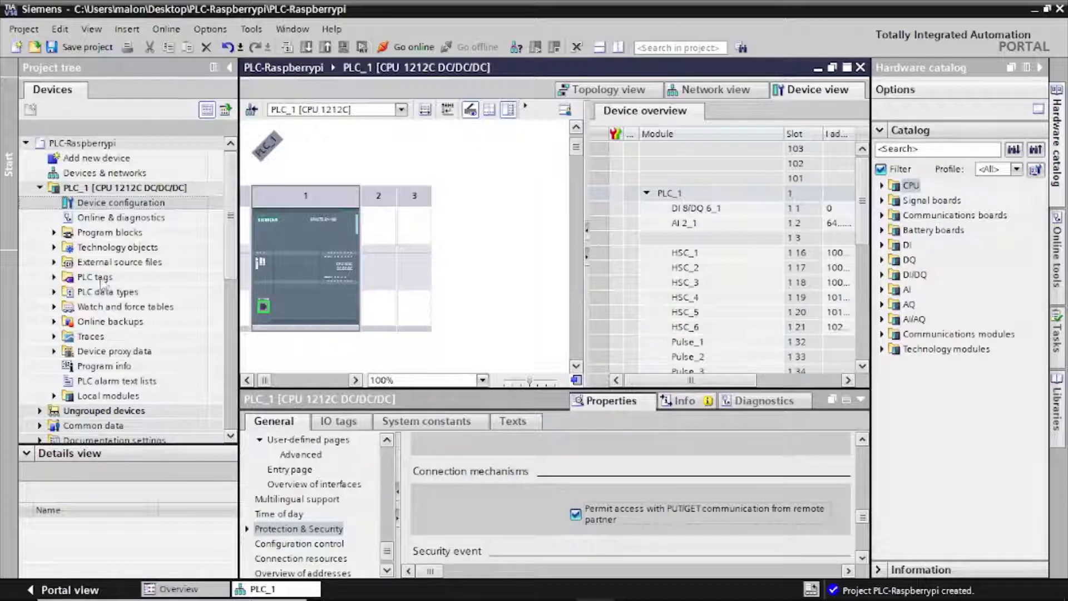
left_click(54, 234)
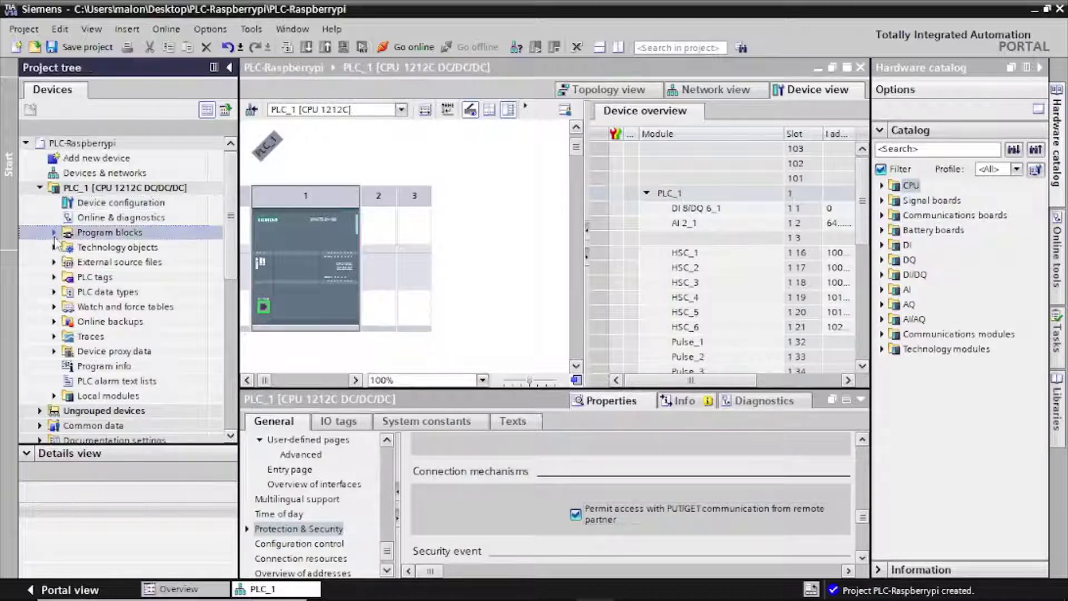
Step: In Main [OB1], insert a CTRL_HSC box with instance DB CTRL_HSC_0_DB into Network 1
left_click(98, 262)
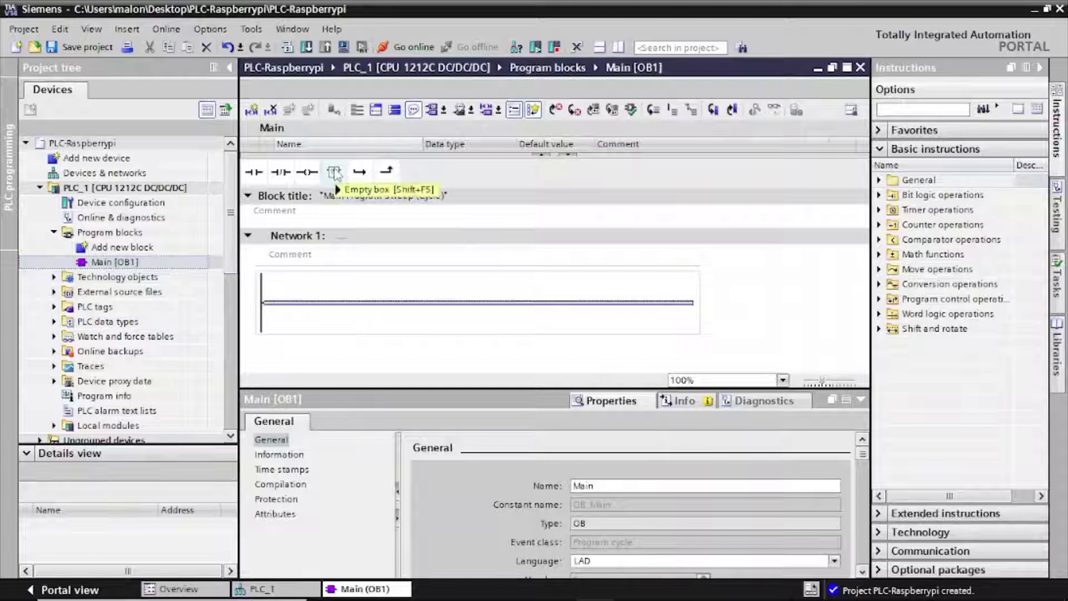
left_click_drag(334, 172, 371, 302)
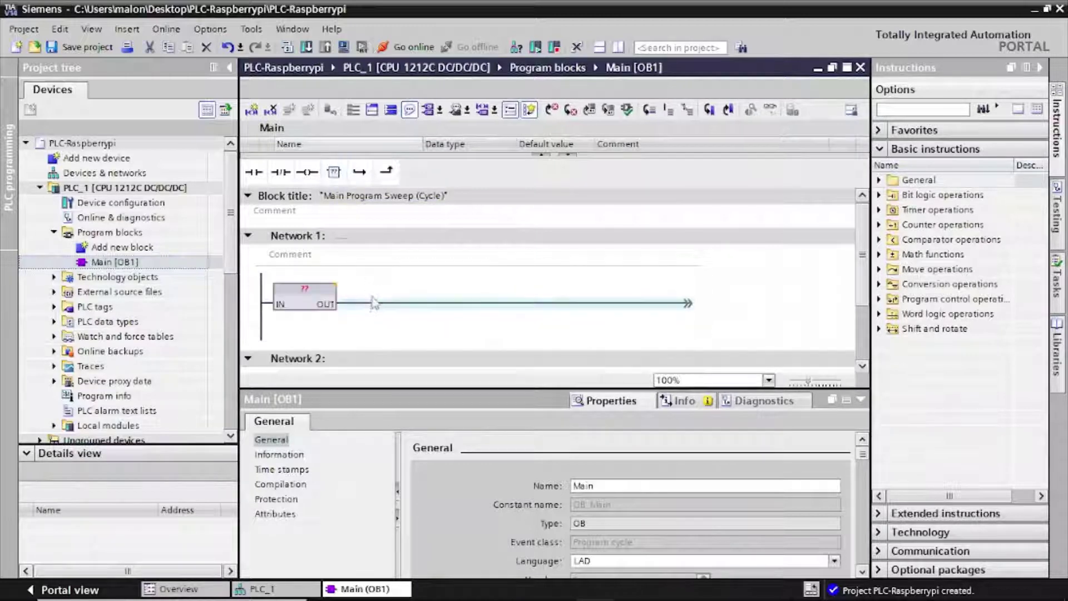
left_click(306, 290)
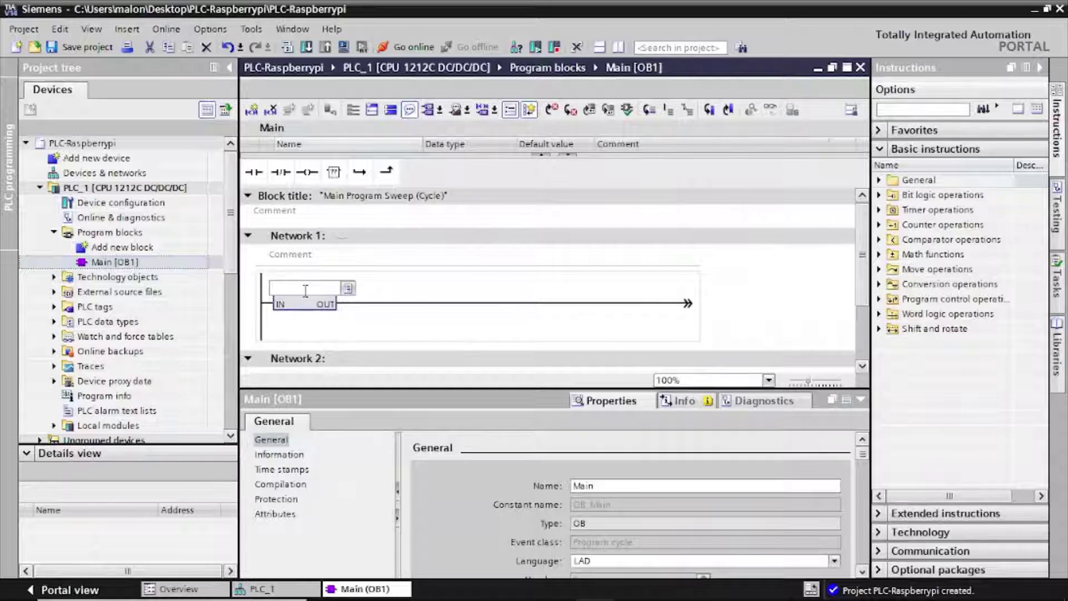
type("ctrl")
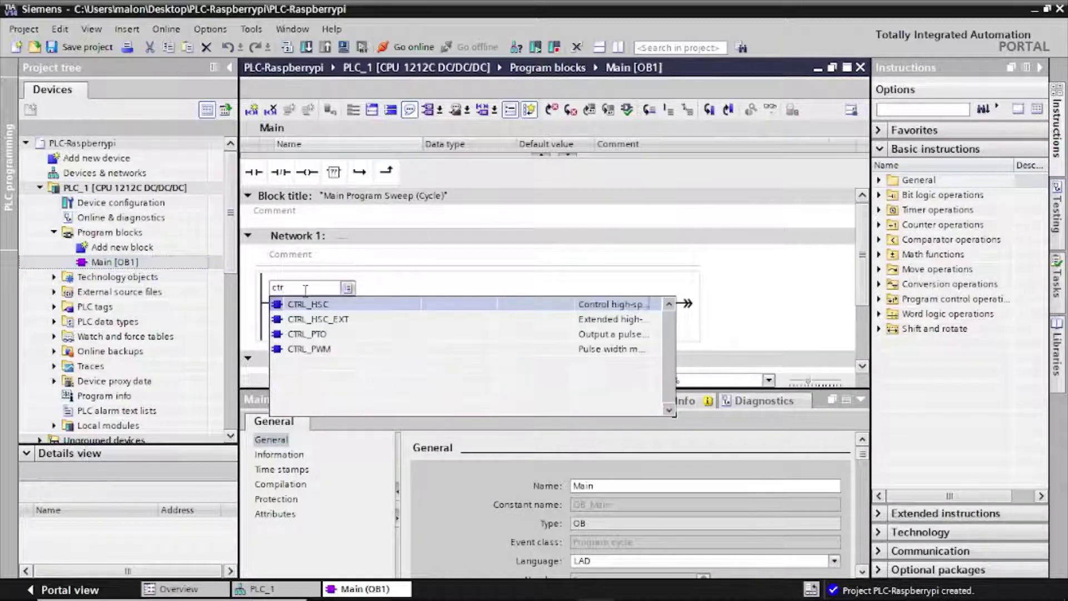
left_click(344, 305)
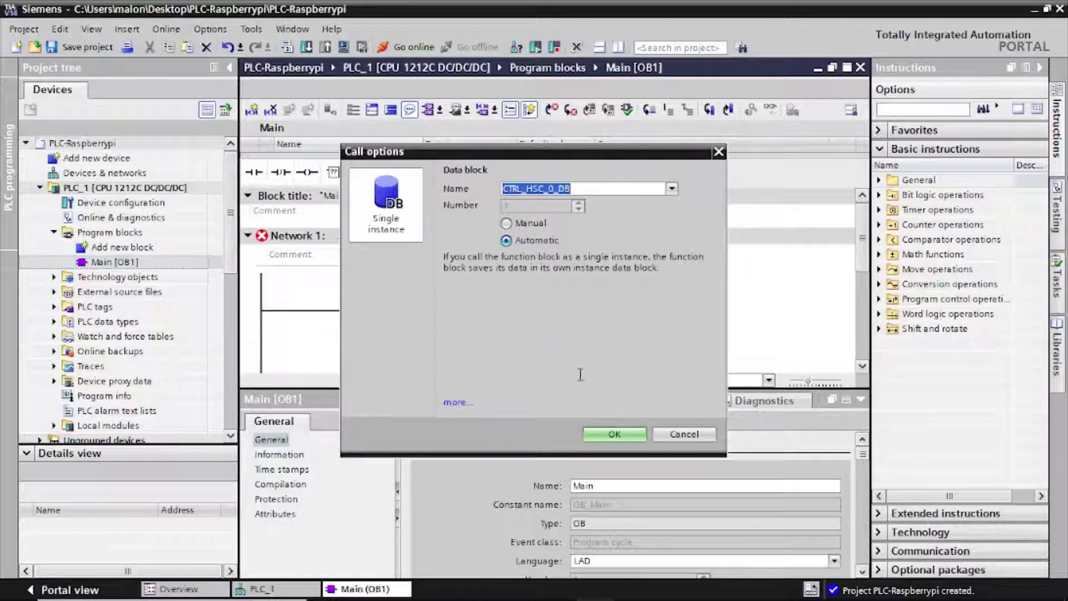
left_click(622, 433)
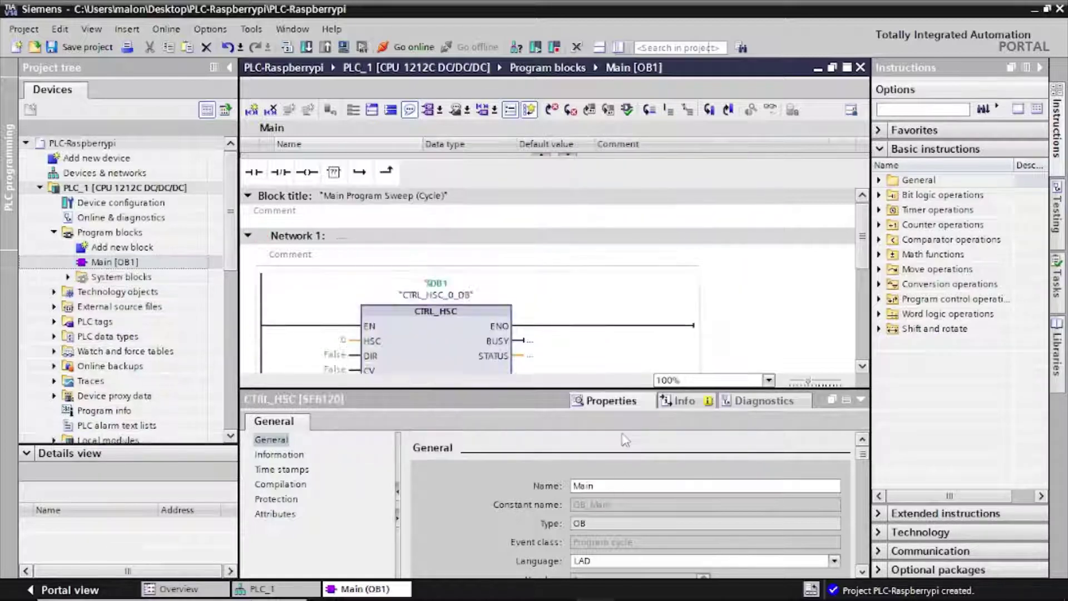
scroll(856, 287, "down", 3)
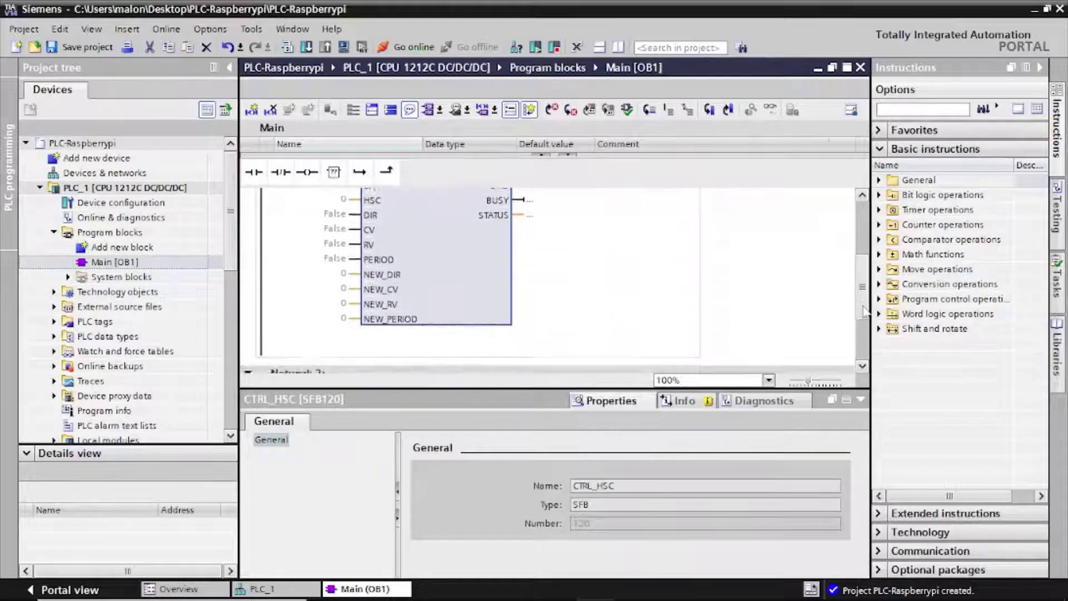
scroll(860, 287, "up", 1)
scroll(860, 286, "down", 2)
scroll(858, 300, "up", 3)
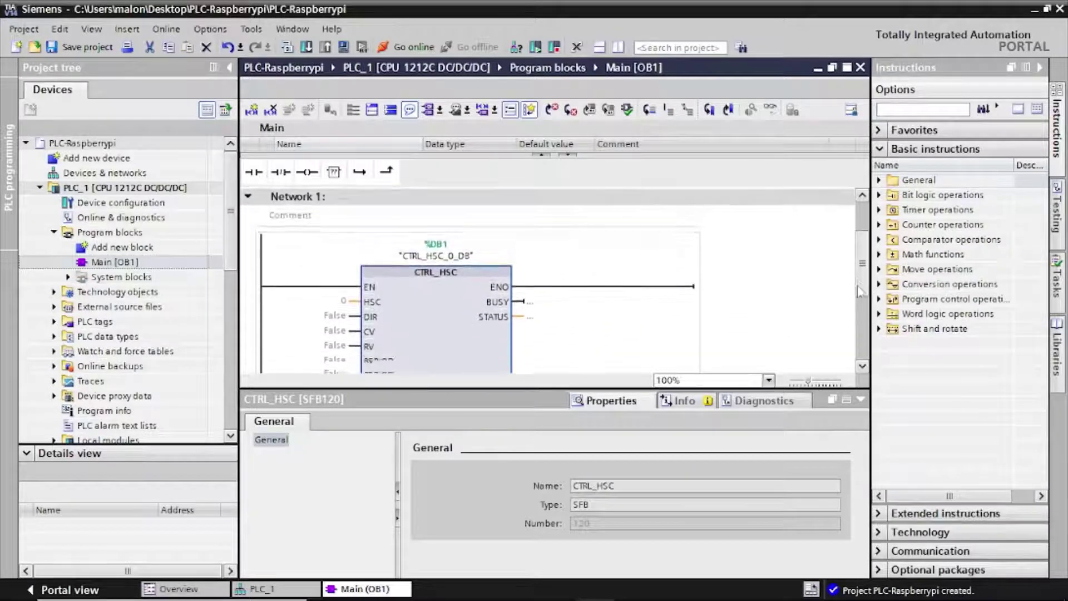
scroll(855, 326, "down", 5)
scroll(855, 334, "up", 1)
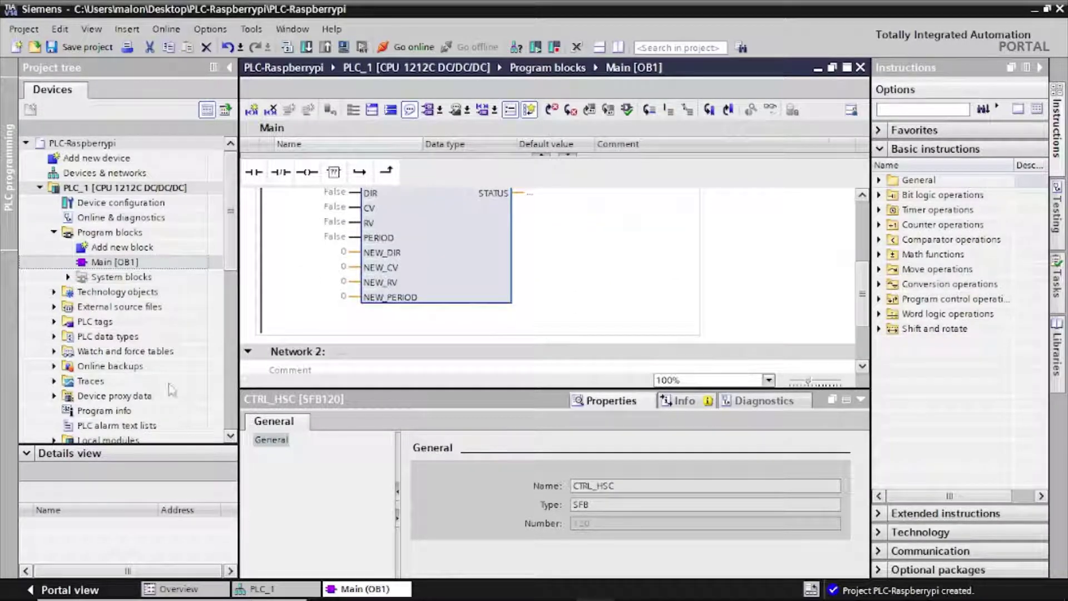
scroll(856, 263, "up", 1)
scroll(855, 267, "up", 1)
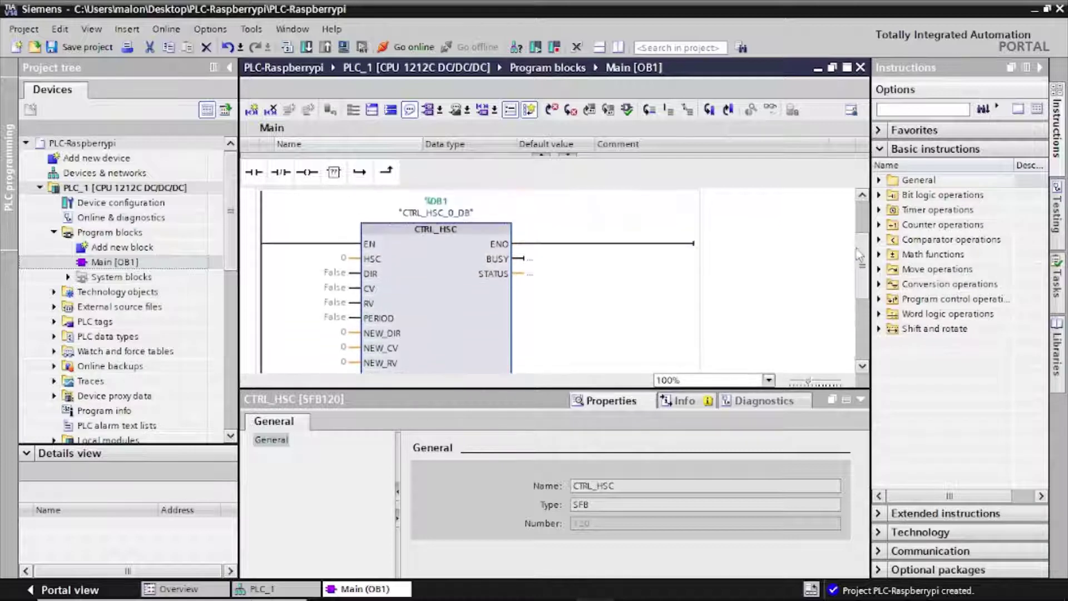
scroll(859, 319, "down", 4)
Step: Add a MOVE box to Network 2 with %ID1000 as its IN operand
left_click(314, 334)
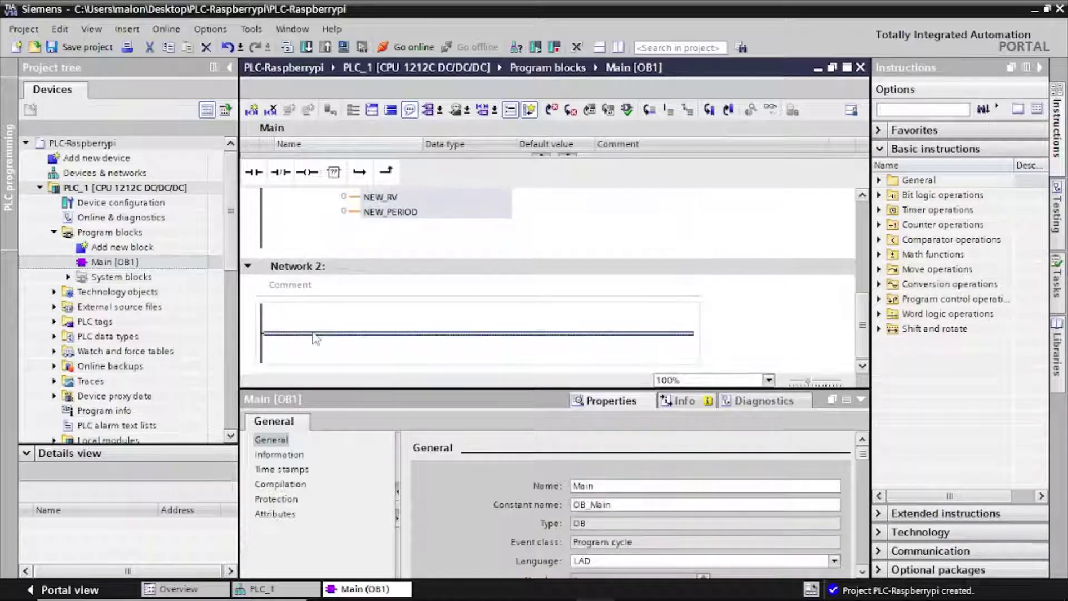
left_click(334, 172)
left_click(303, 319)
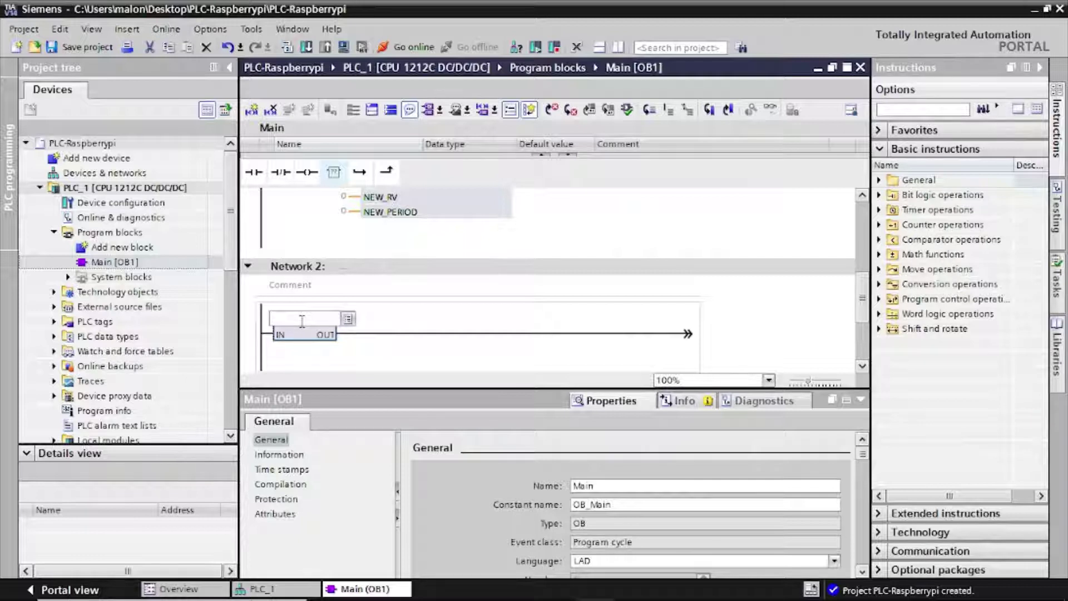
type("mov")
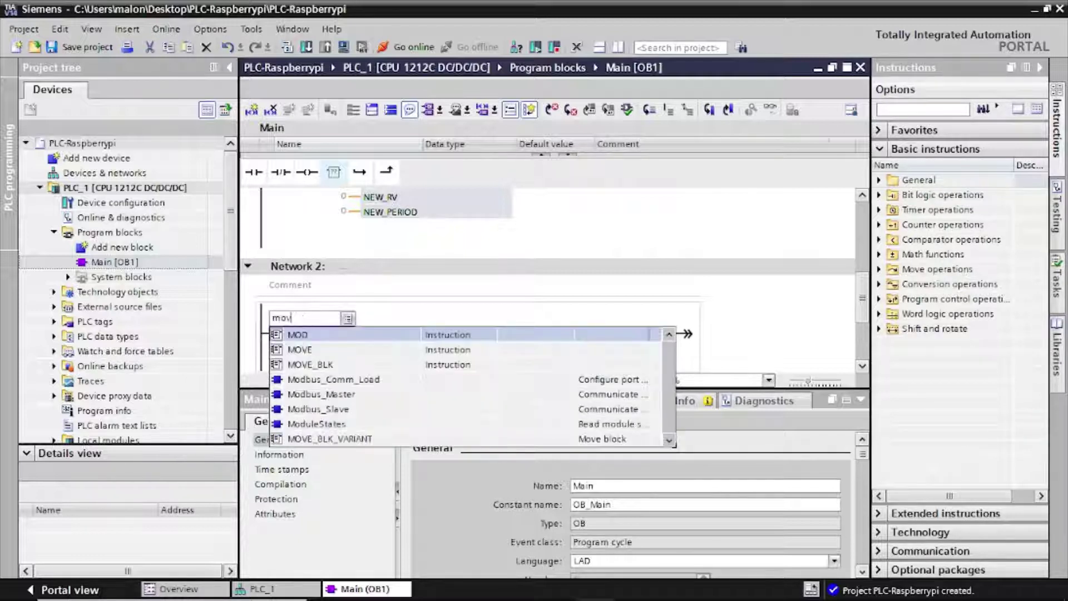
type("e")
key("Return")
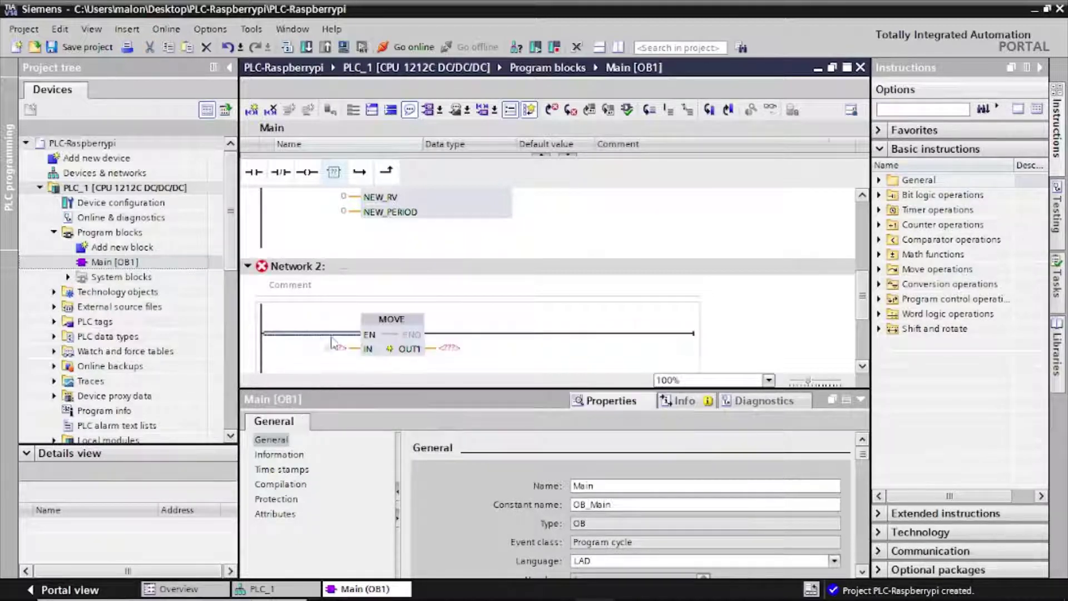
left_click(336, 346)
type("id1000")
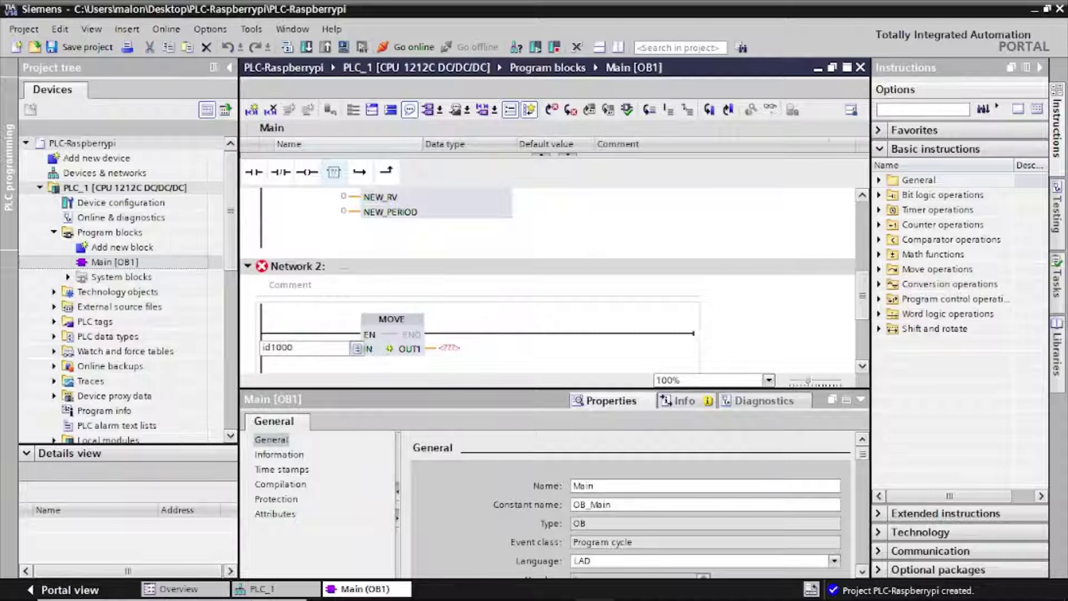
key("Return")
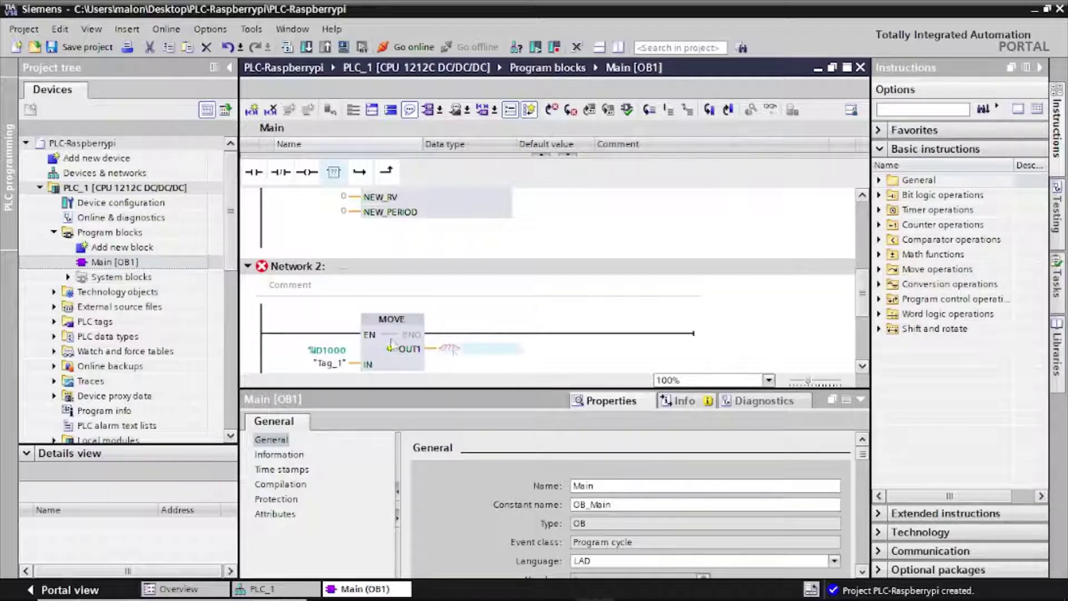
Step: Create a new global data block named Data_block_2
double_click(104, 248)
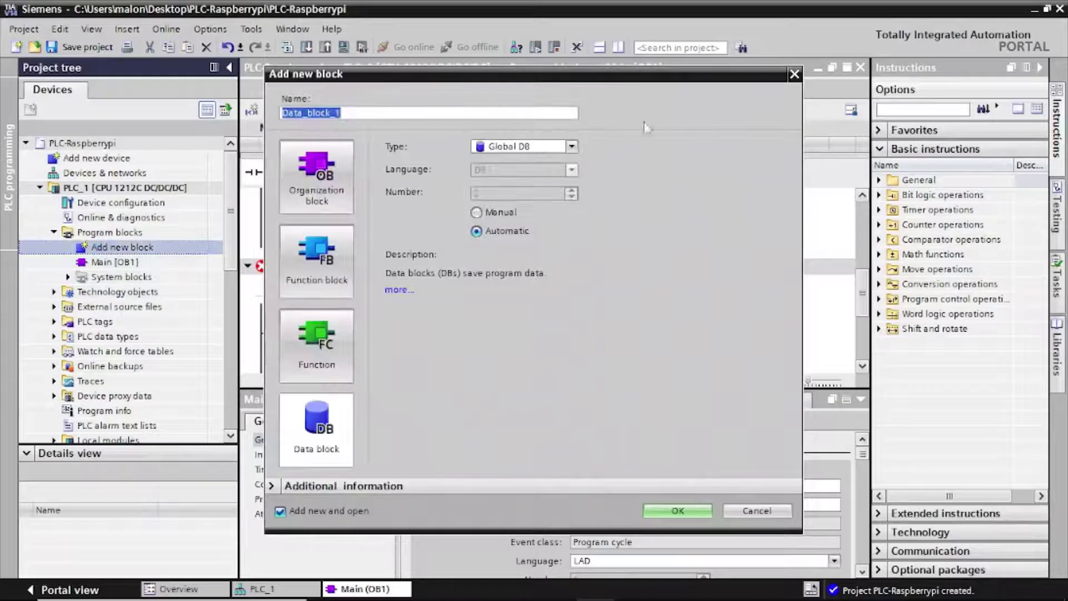
left_click(347, 112)
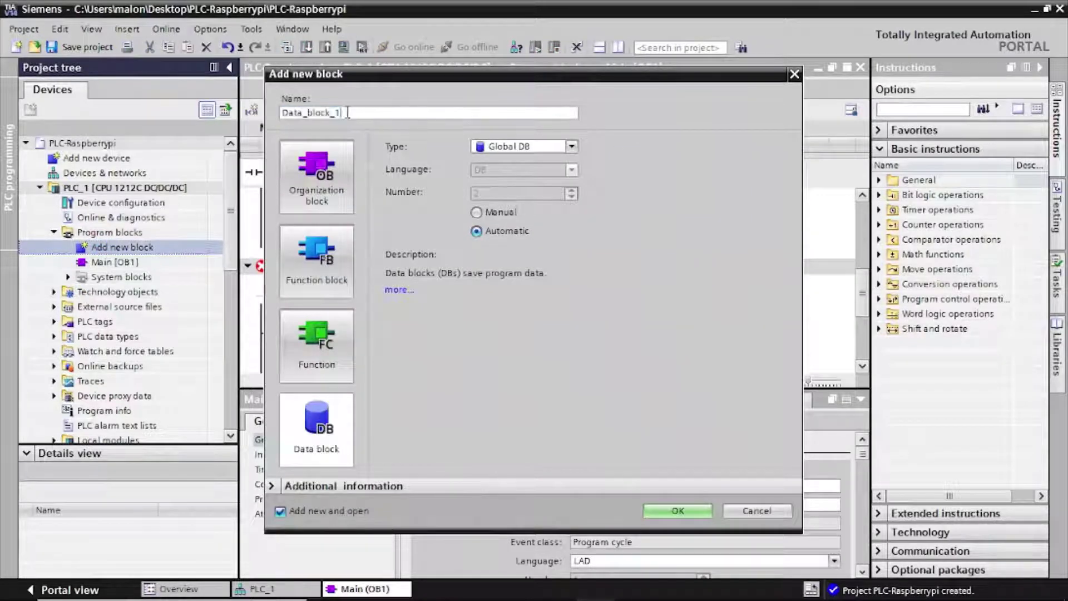
key("BackSpace")
left_click(678, 512)
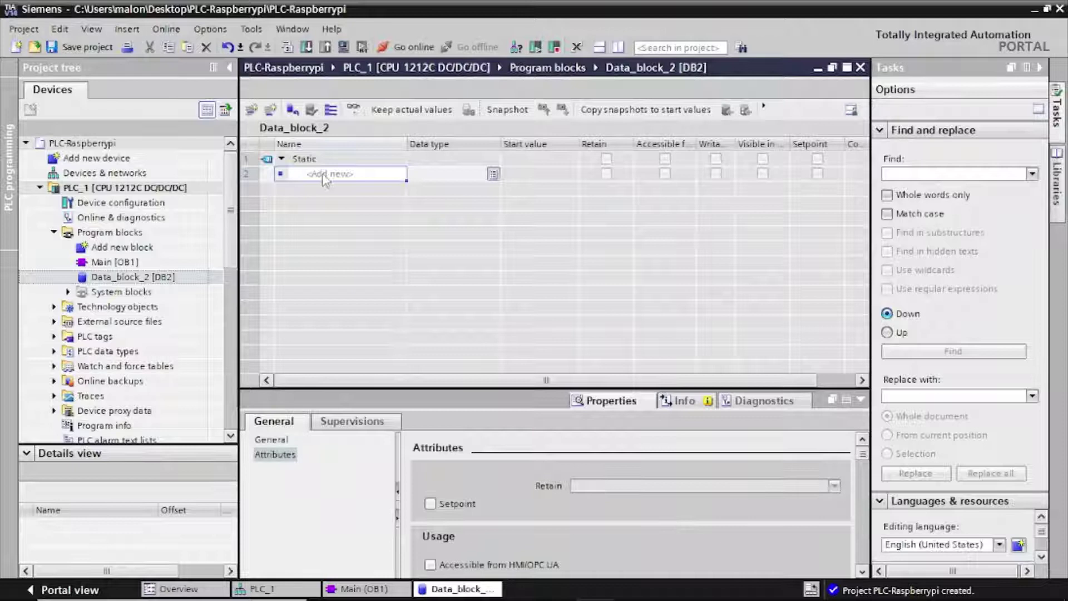
Step: Add a static tag 'Encoder values' of type DInt to Data_block_2
left_click(330, 178)
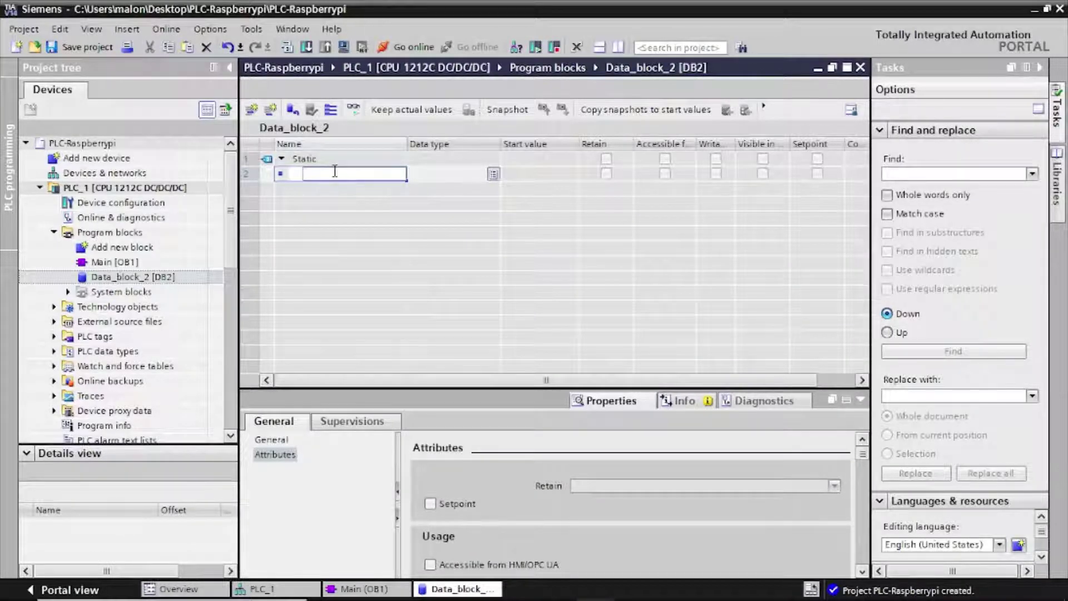
type("Encoder values")
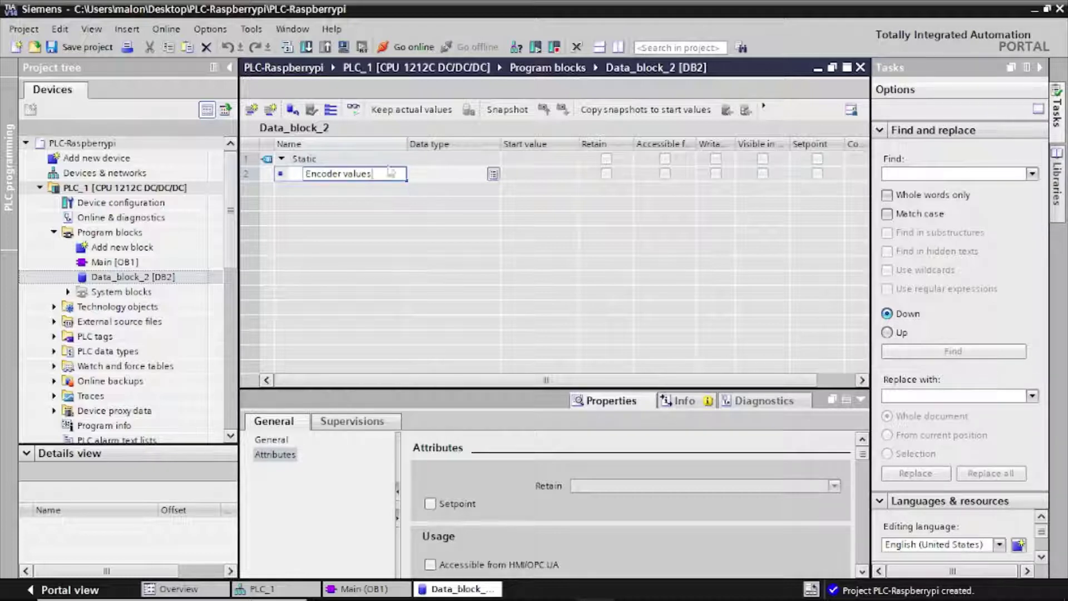
key("Return")
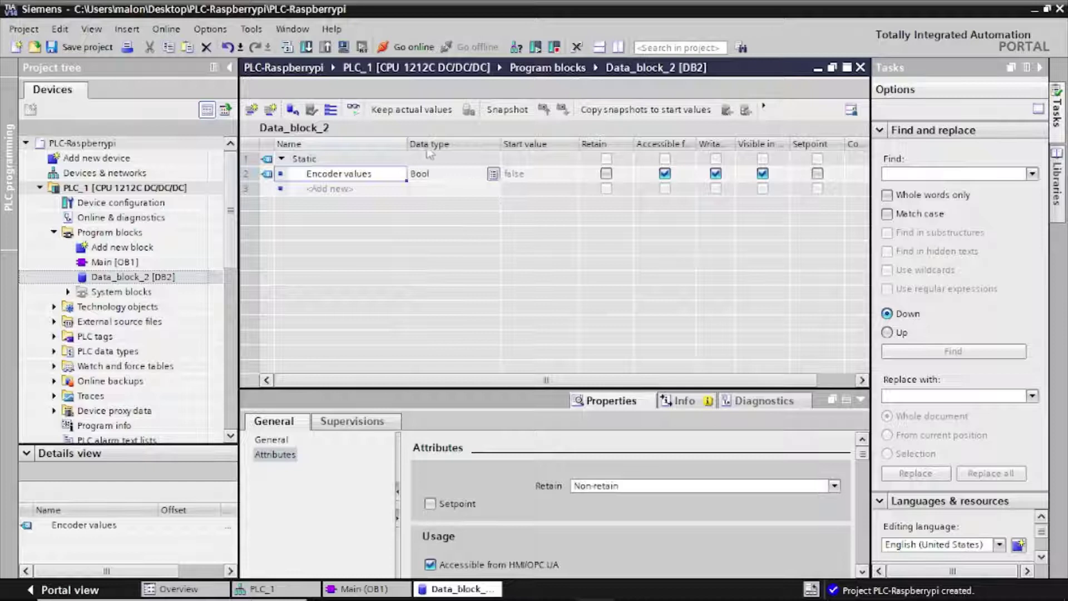
left_click(494, 175)
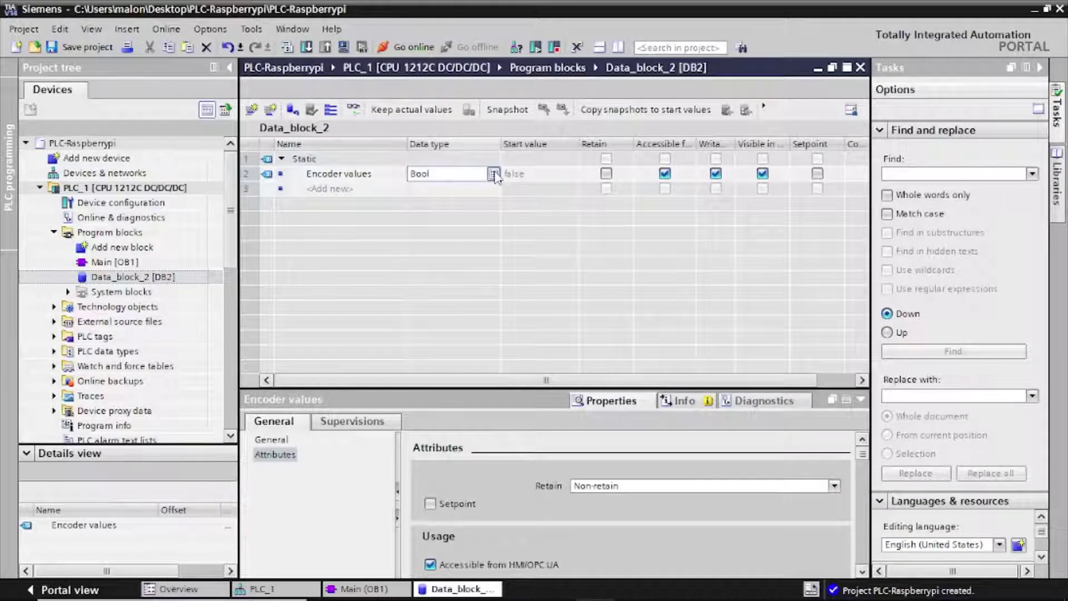
left_click(495, 174)
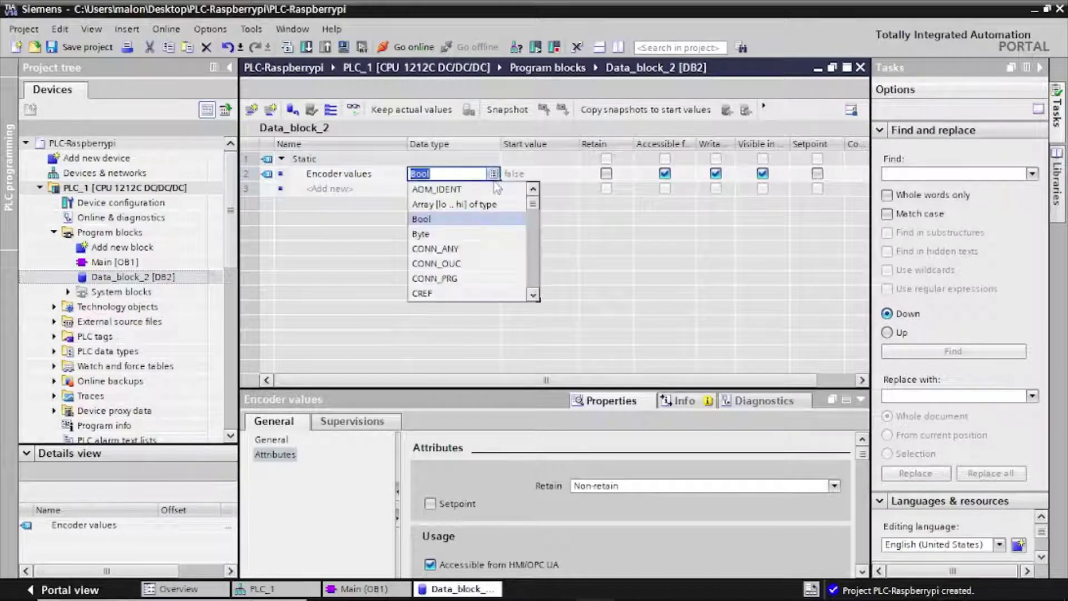
left_click_drag(532, 206, 534, 219)
left_click(421, 251)
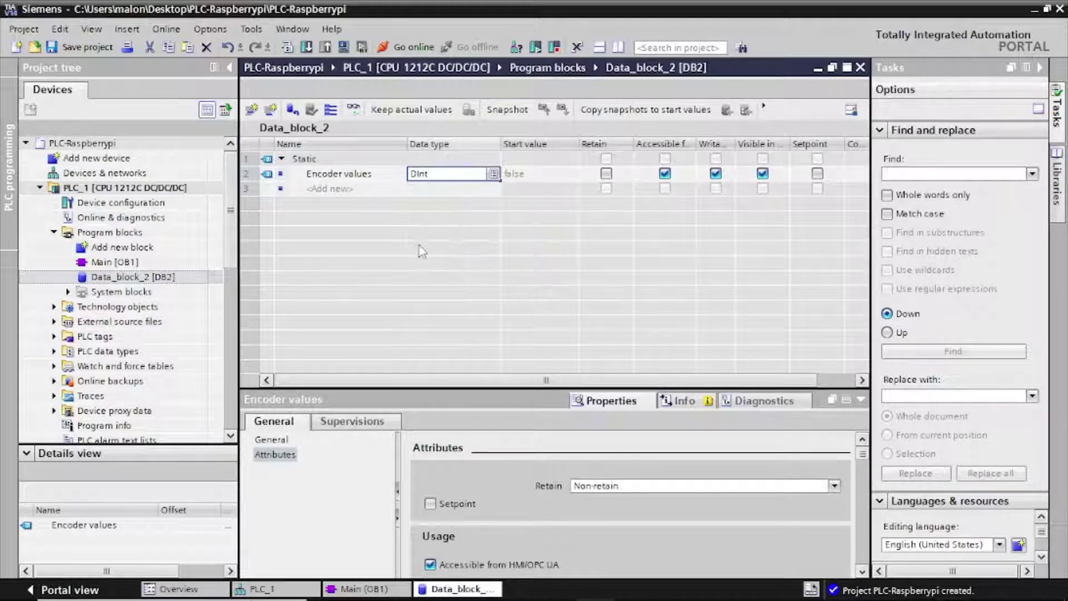
key("Return")
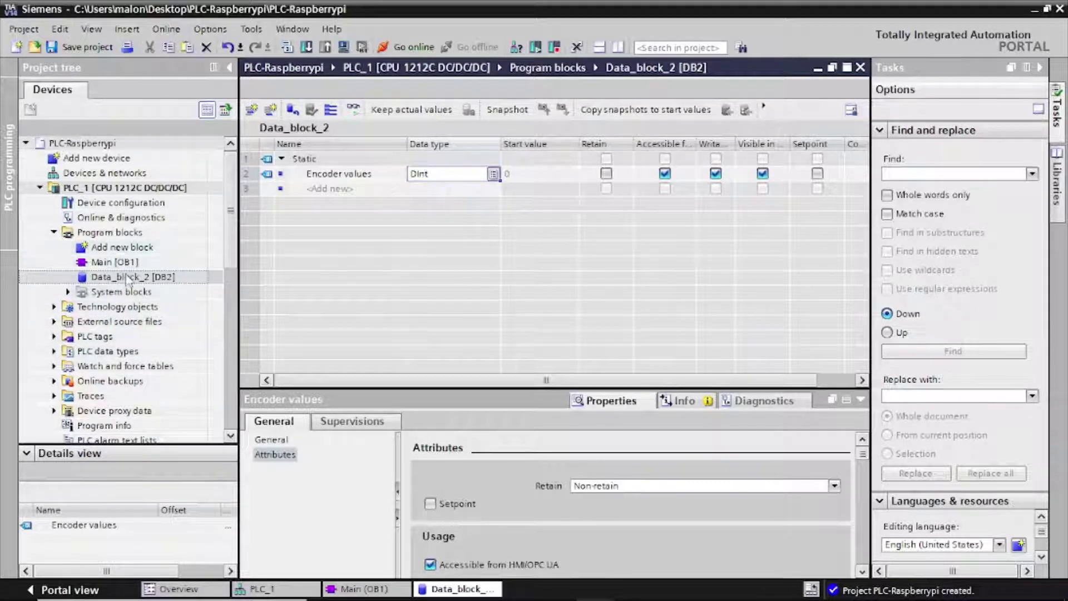
left_click_drag(232, 238, 238, 277)
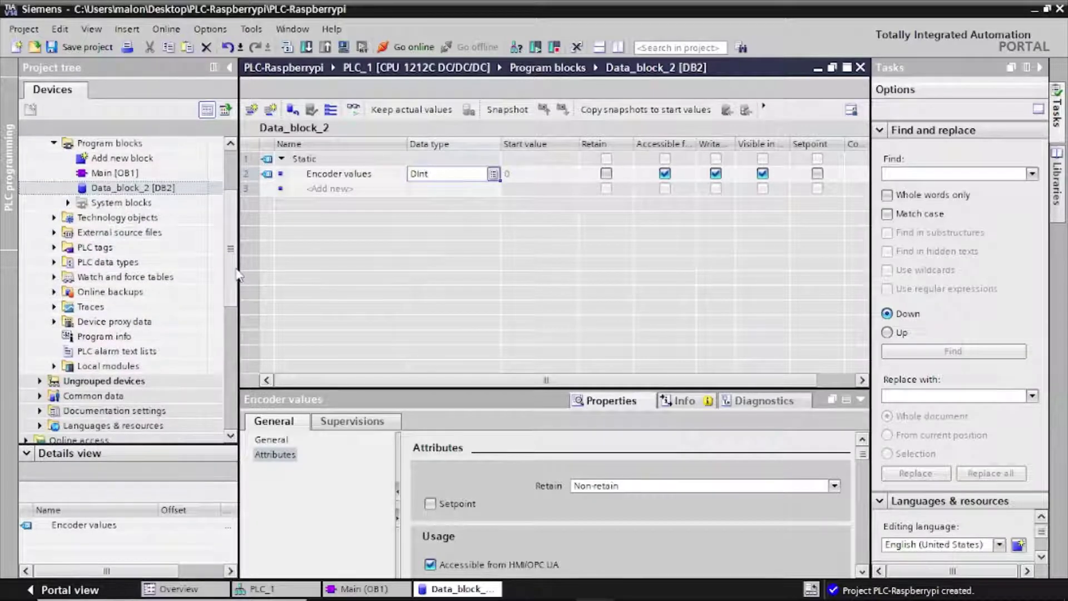
Step: Create Watch table_1 and add Data_block_2's Encoder values to row 1
left_click(57, 283)
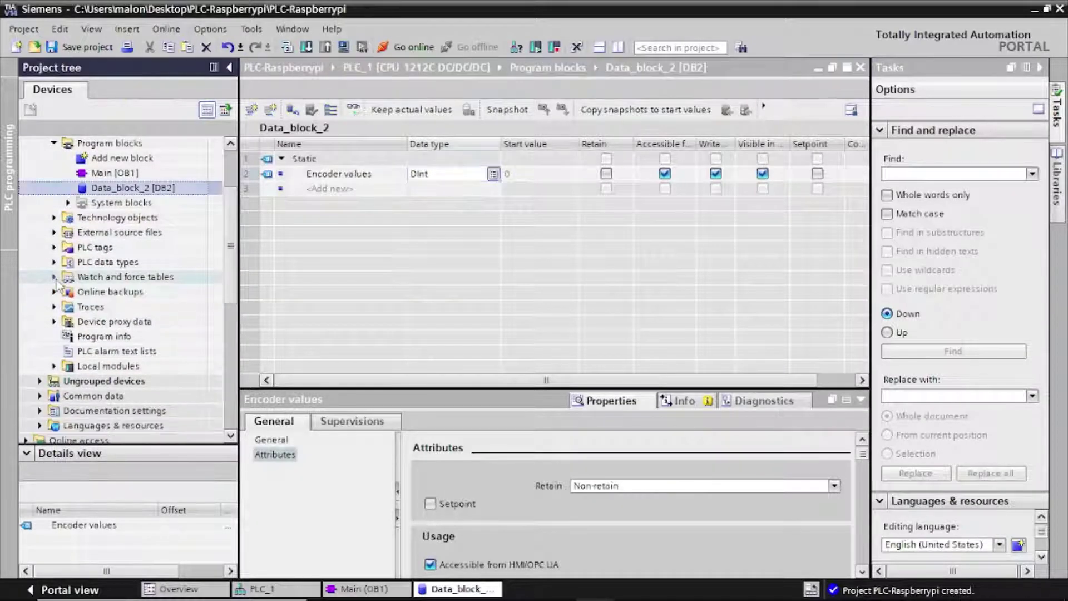
left_click(54, 277)
double_click(99, 291)
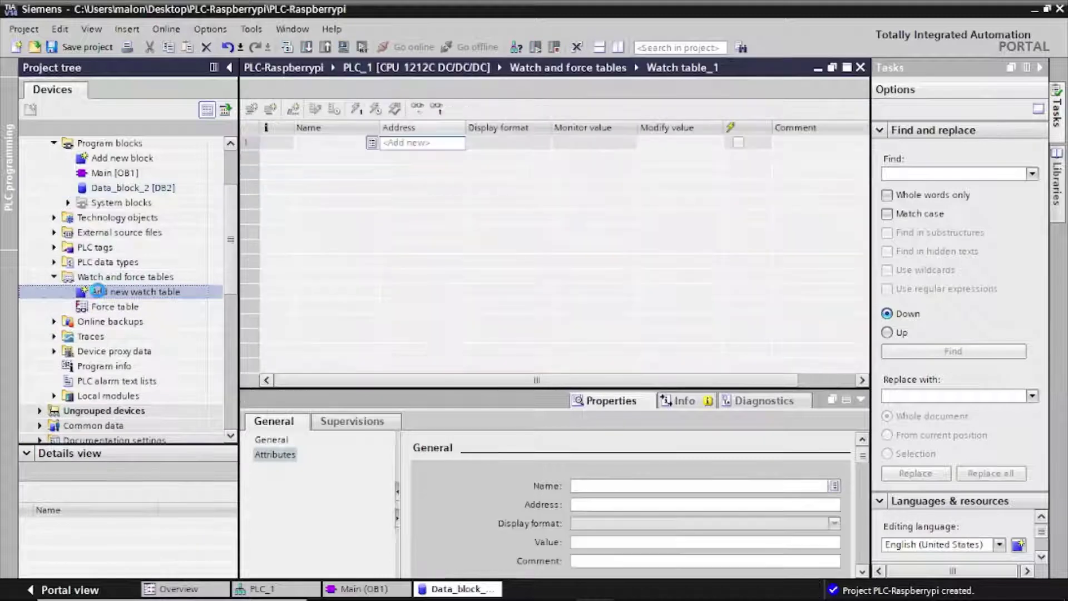
left_click(372, 143)
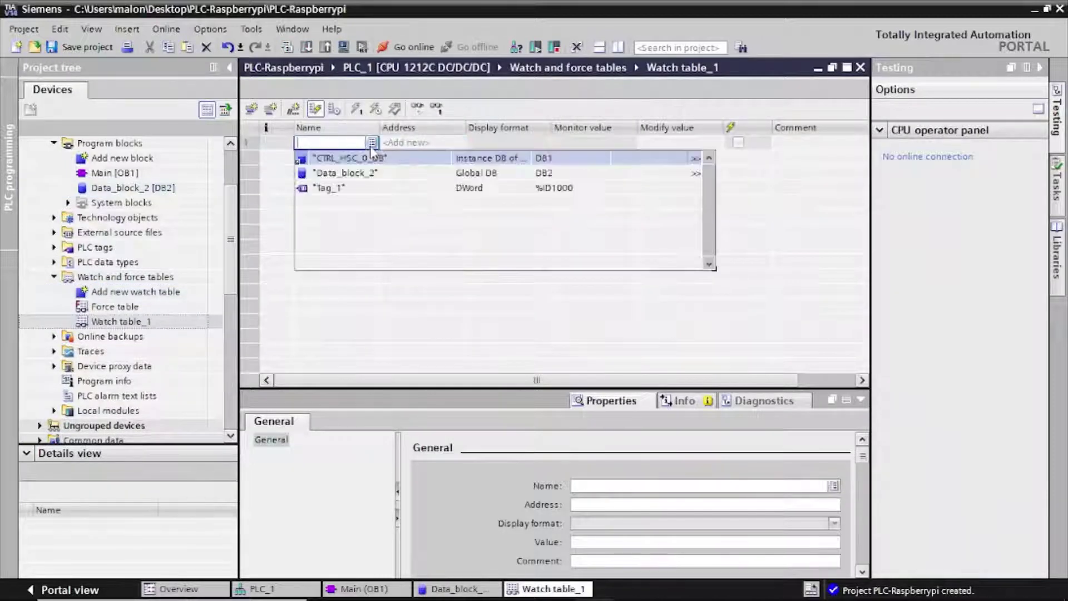
left_click(360, 175)
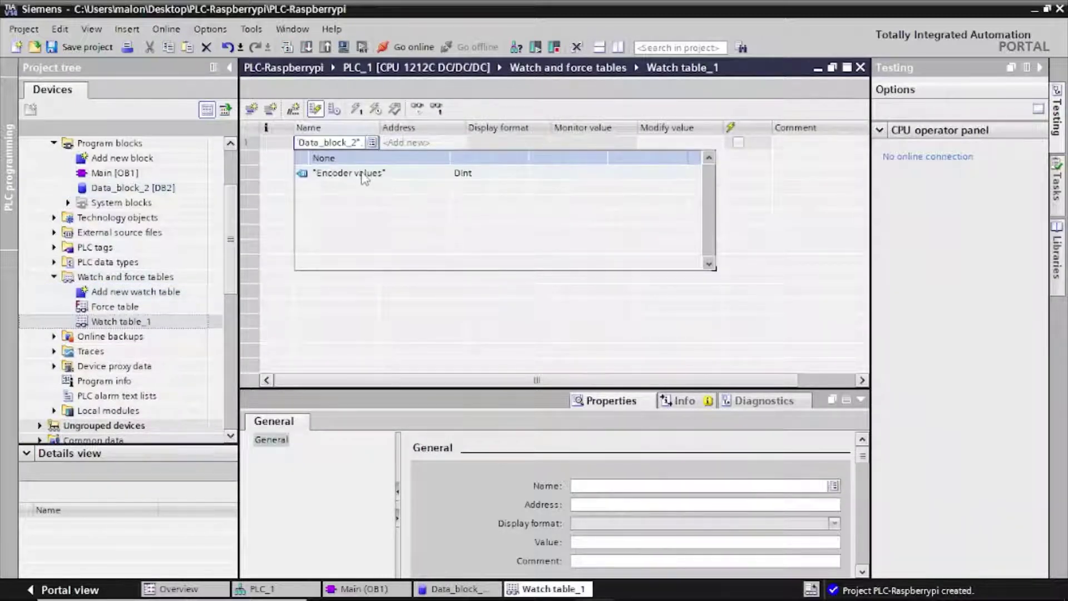
left_click(374, 173)
key("Return")
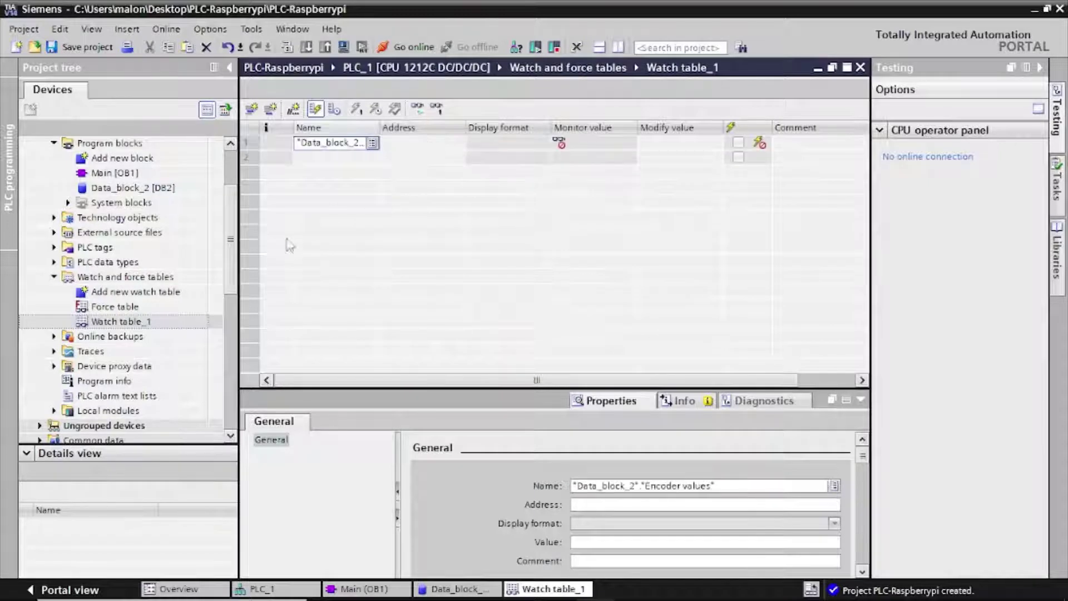
left_click(370, 158)
Step: Re-pick the Encoder values member for row 1 and check the entry
left_click(347, 145)
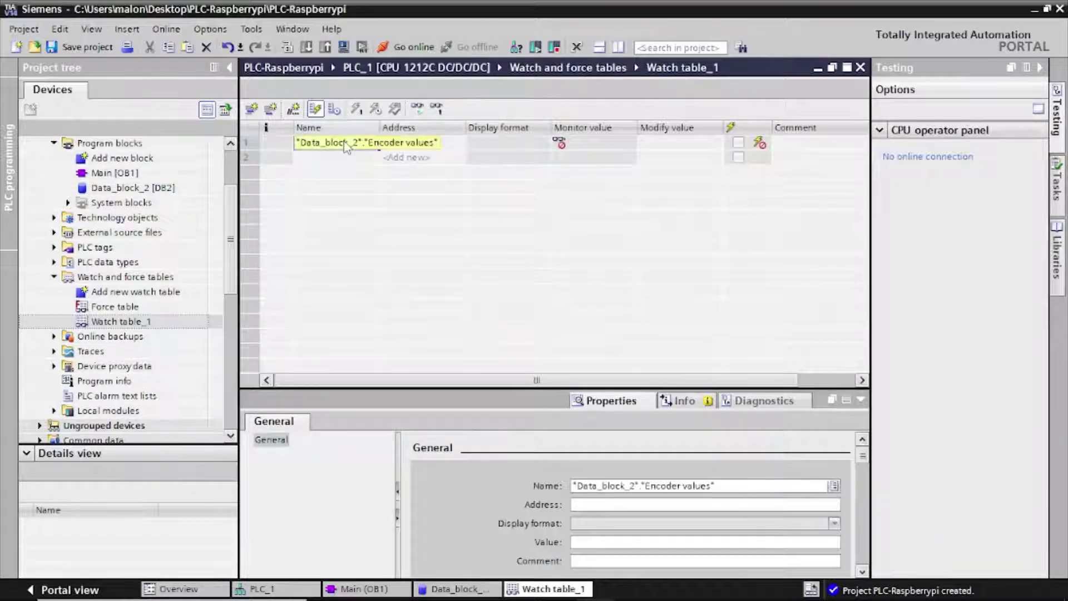
left_click(316, 145)
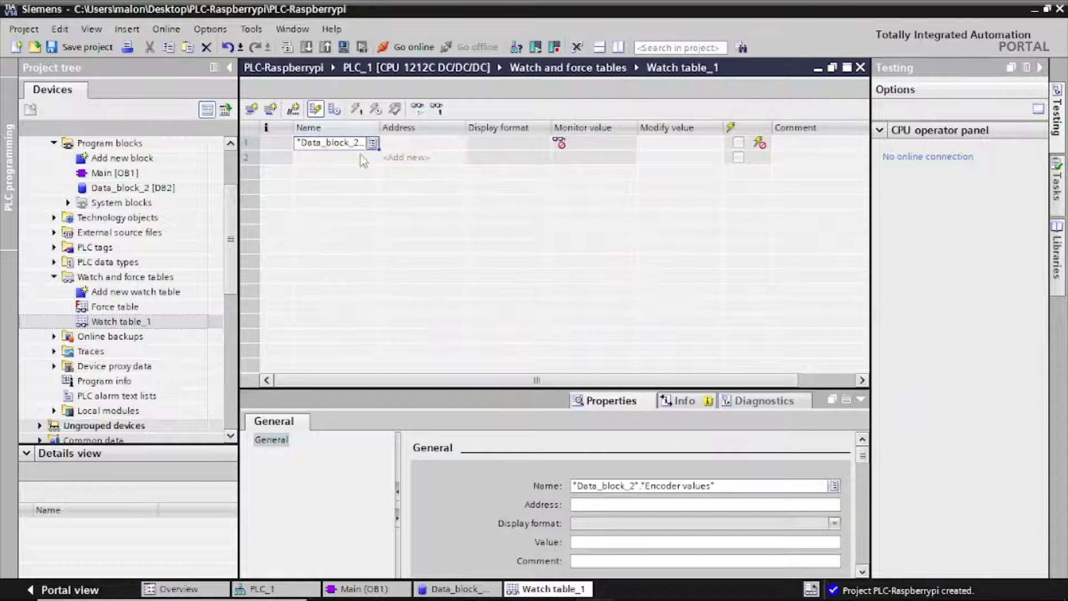
left_click(373, 143)
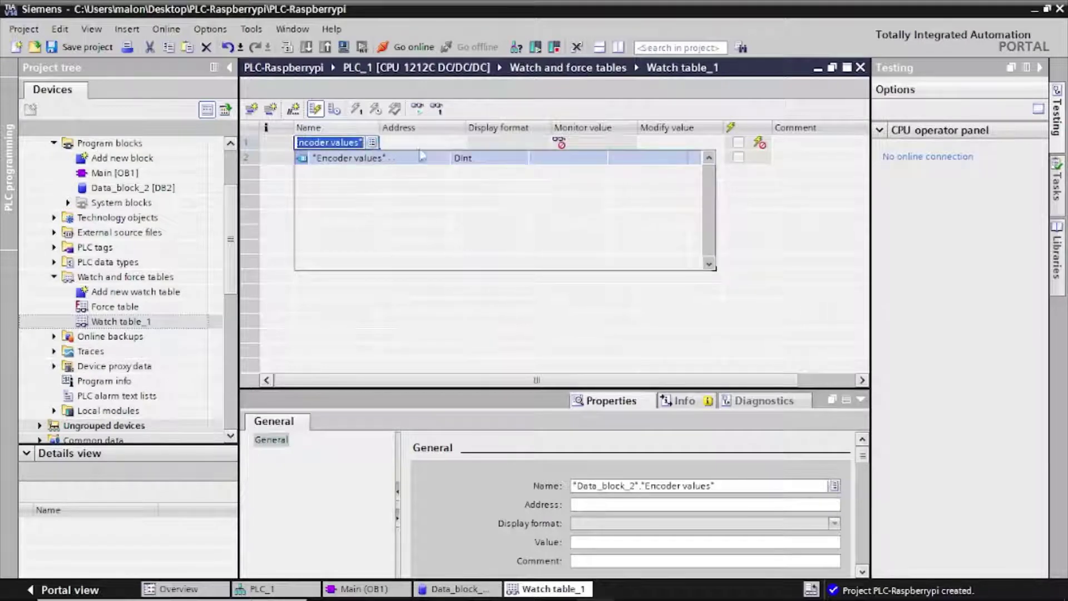
double_click(463, 160)
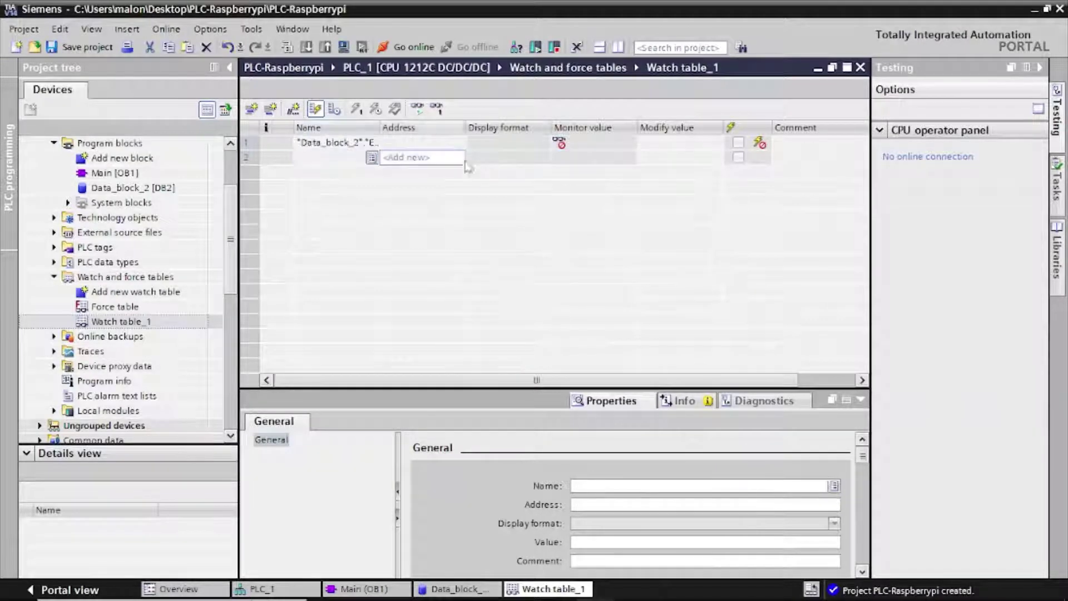
left_click(352, 146)
left_click(119, 321)
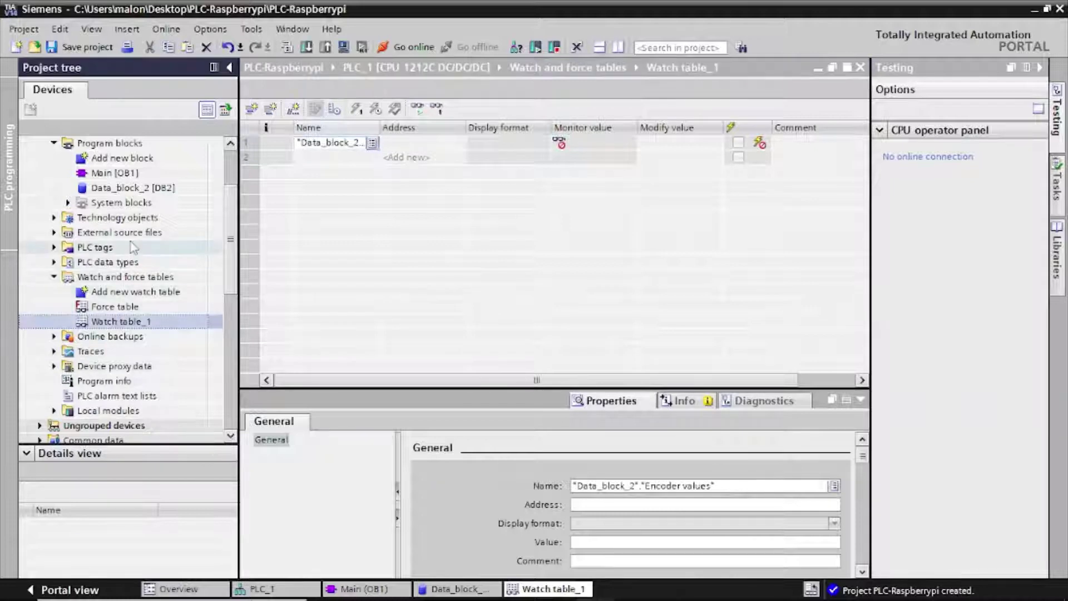
scroll(126, 326, "up", 1)
scroll(146, 334, "up", 1)
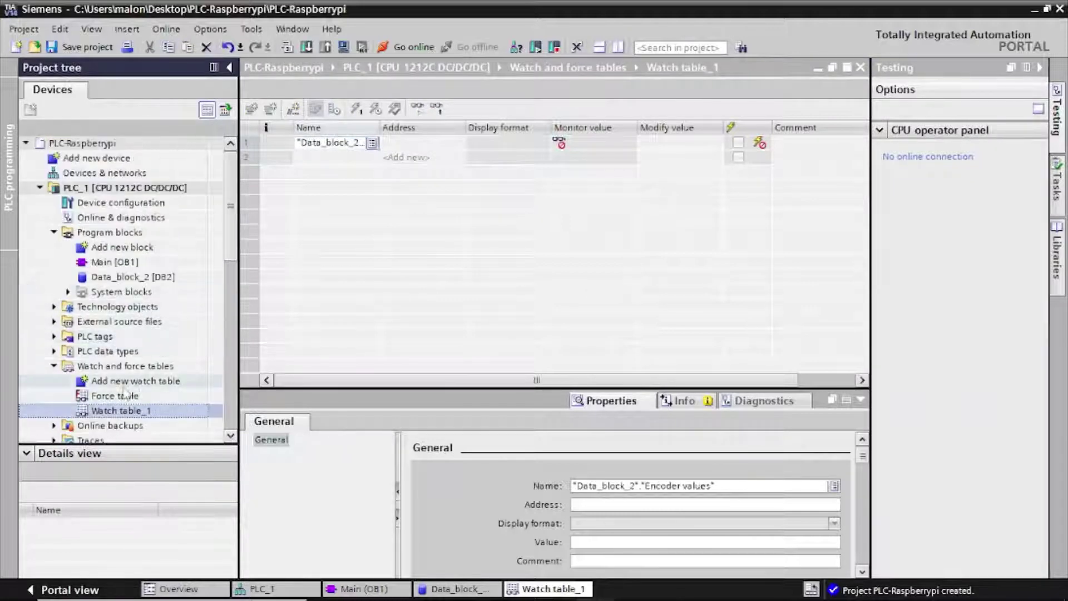
left_click(116, 262)
Step: Disable optimized block access in Data_block_2 [DB2] properties and confirm the change
right_click(122, 281)
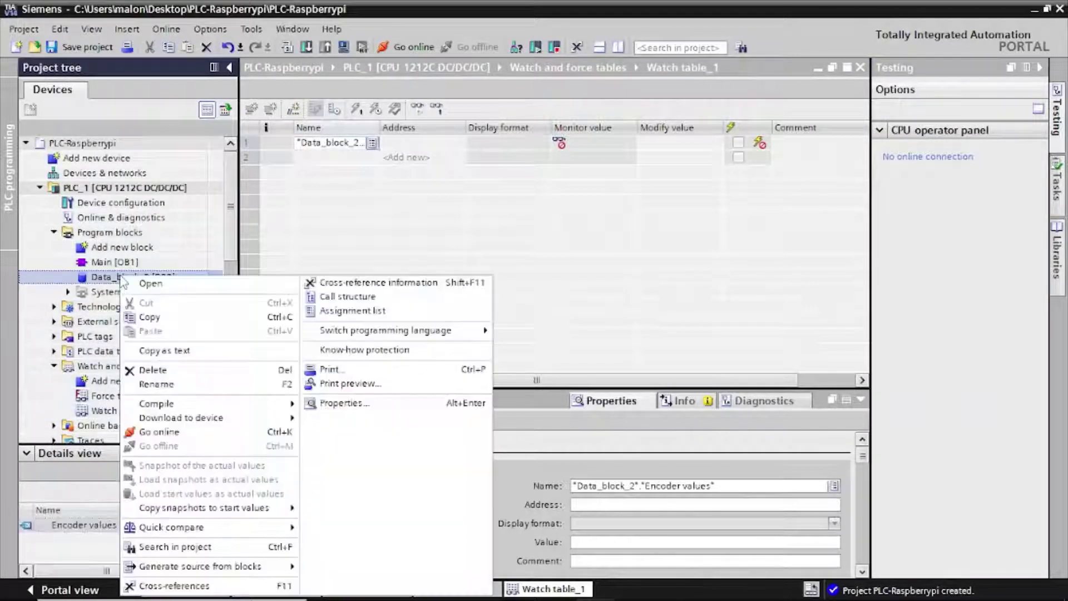
left_click(335, 404)
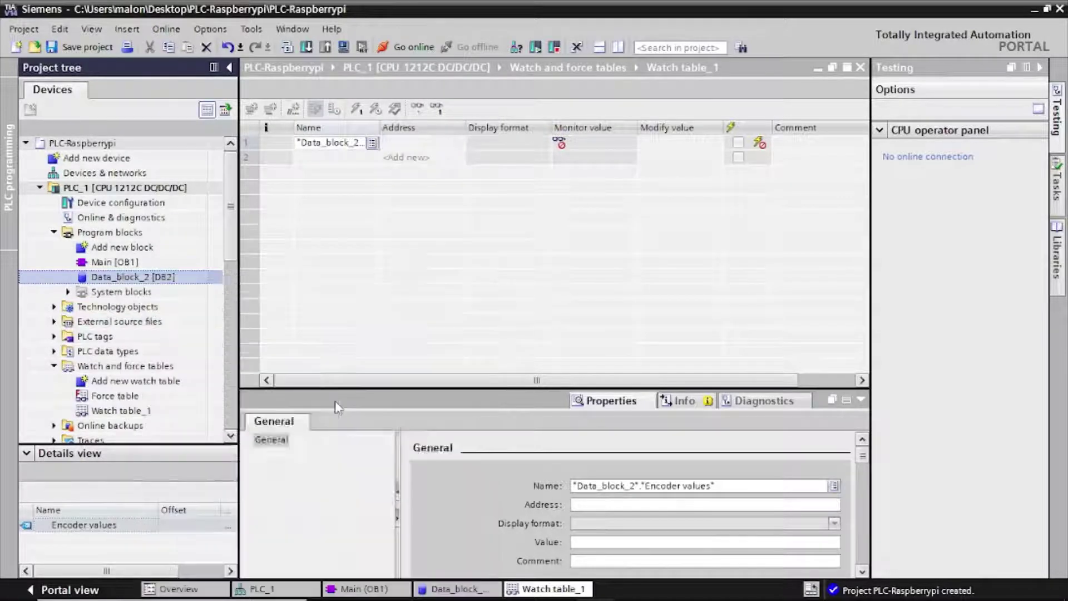
left_click(376, 264)
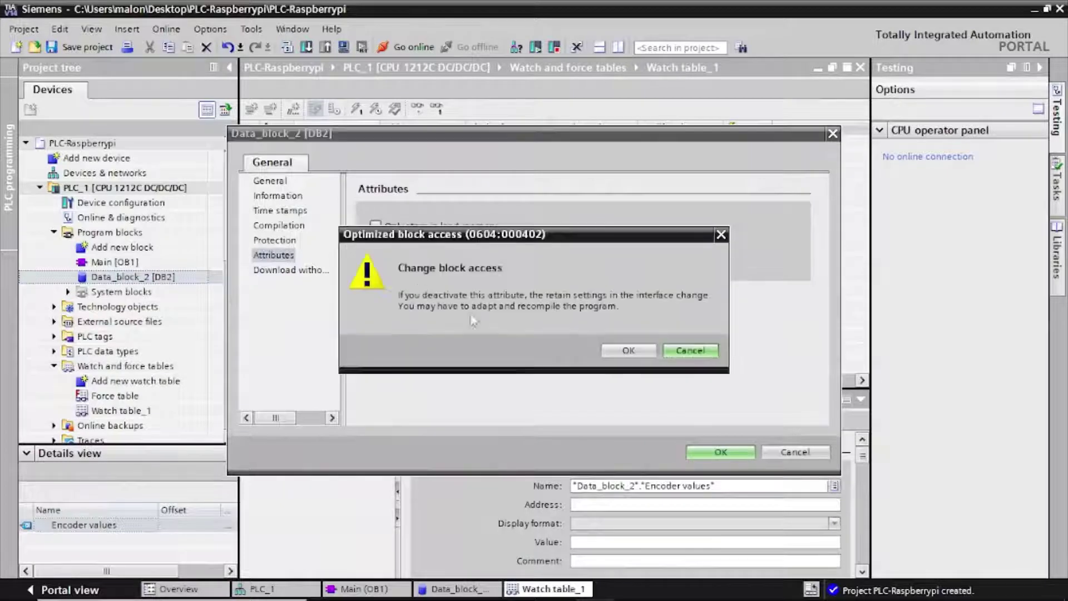
left_click(628, 351)
left_click(719, 453)
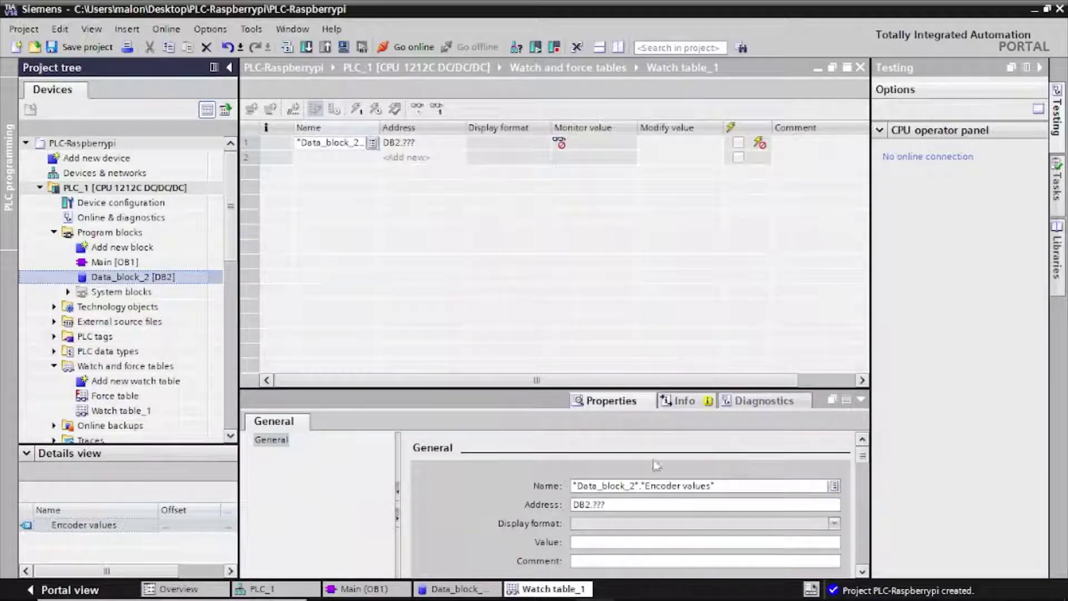
Step: In Main [OB1], set the Network 2 MOVE block's OUT1 to "Data_block_2"."Encoder values"
left_click(121, 264)
double_click(121, 263)
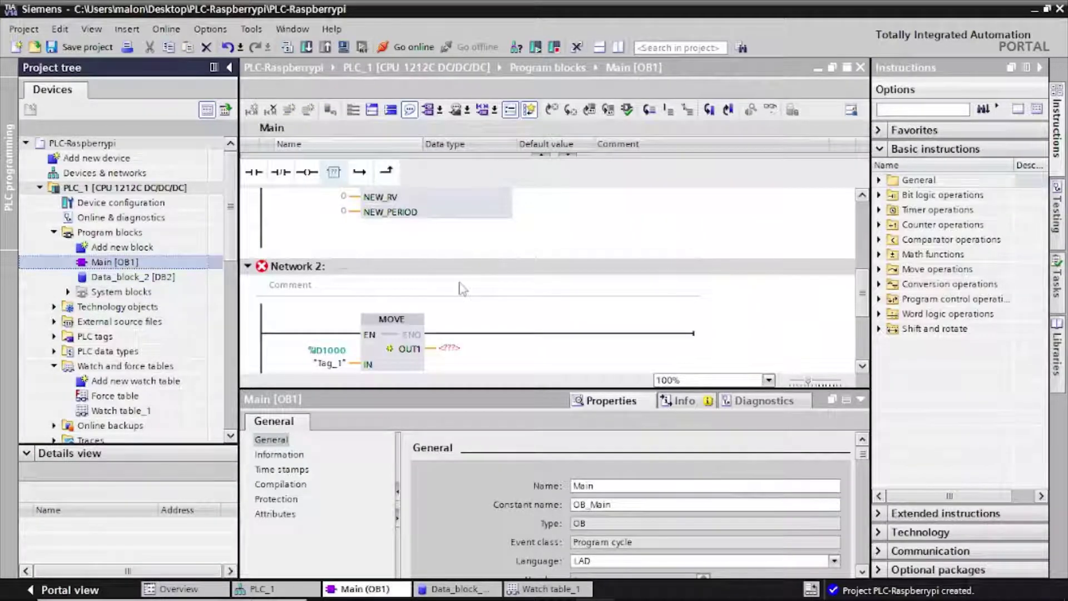
left_click(446, 351)
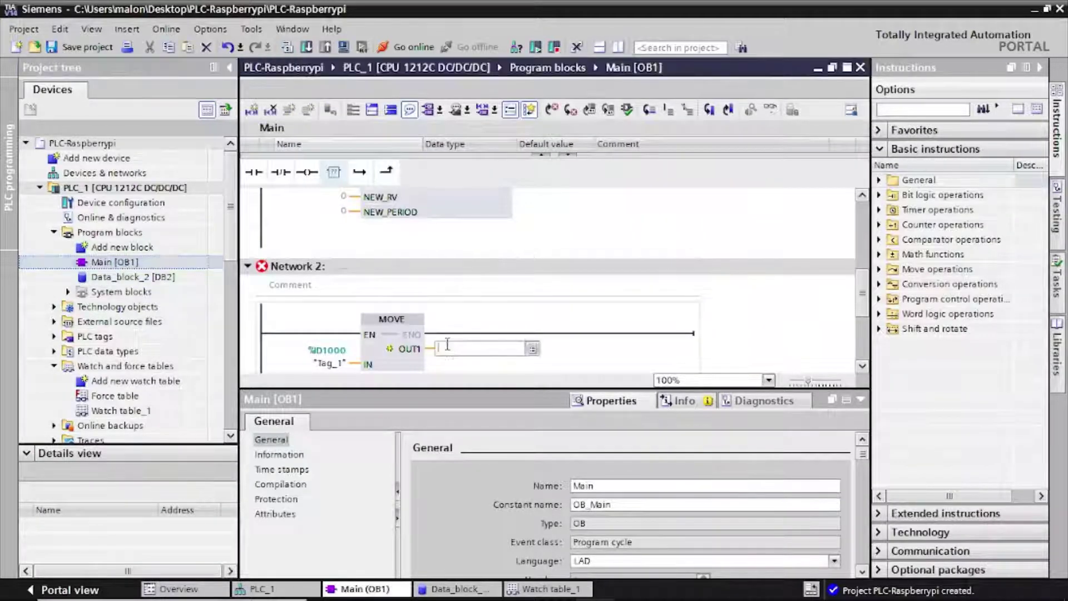
left_click(533, 349)
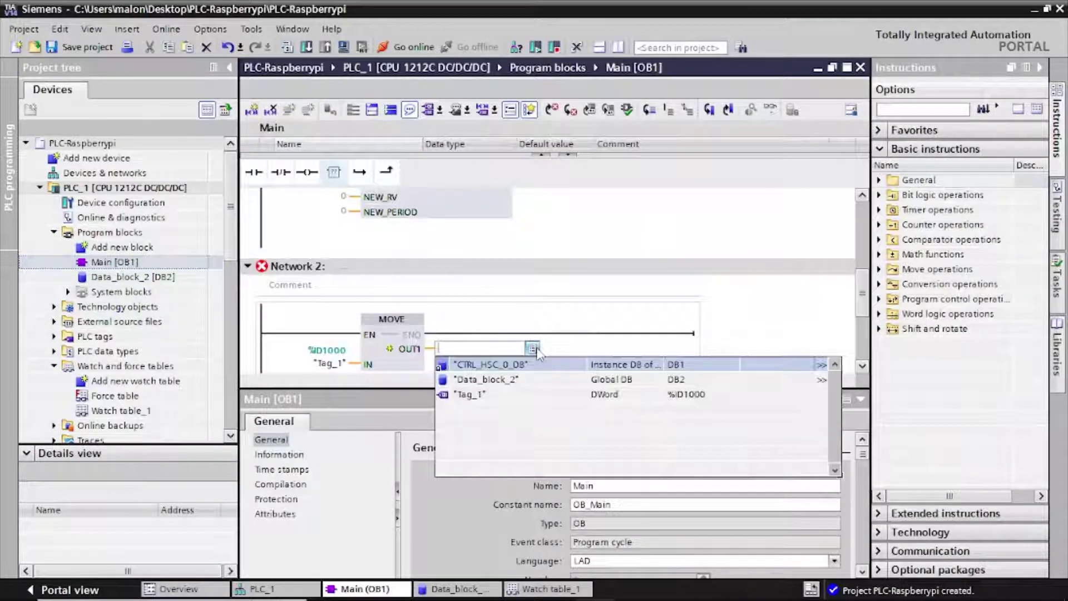
left_click(514, 382)
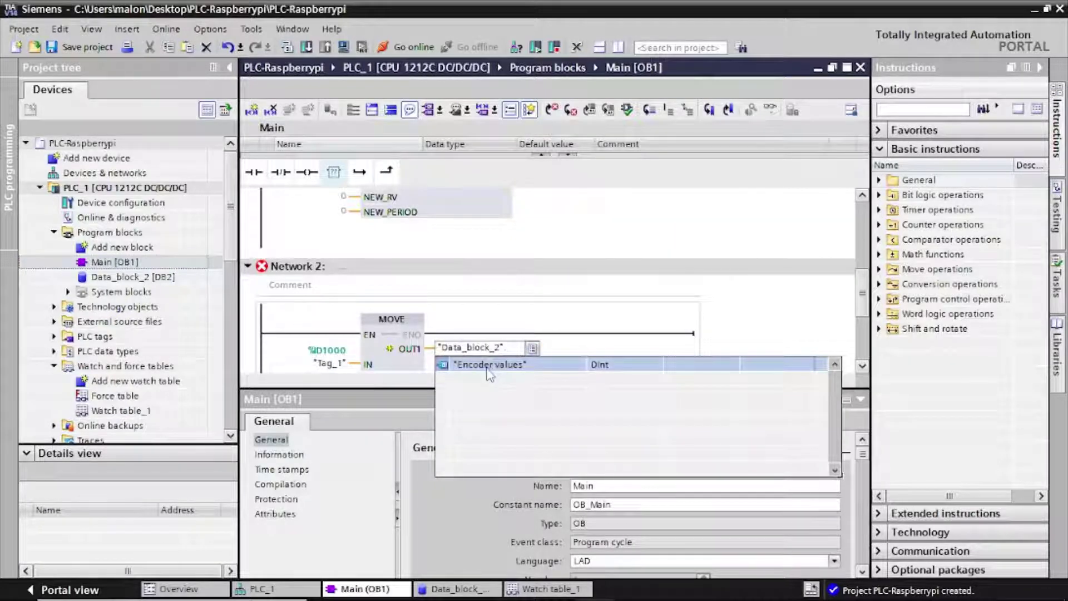
left_click(489, 374)
left_click(484, 288)
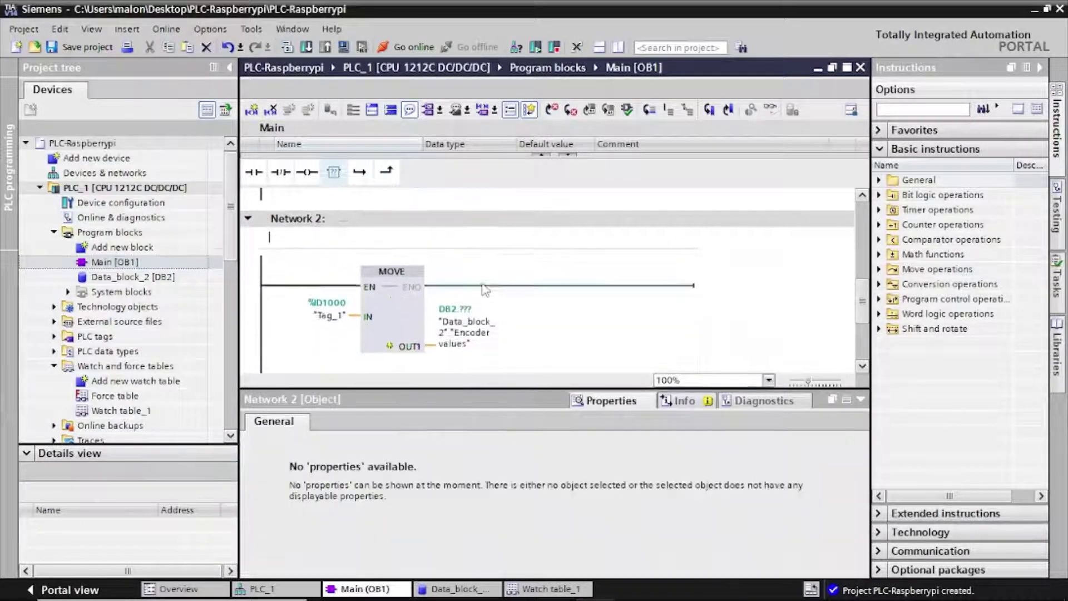
scroll(409, 338, "up", 3)
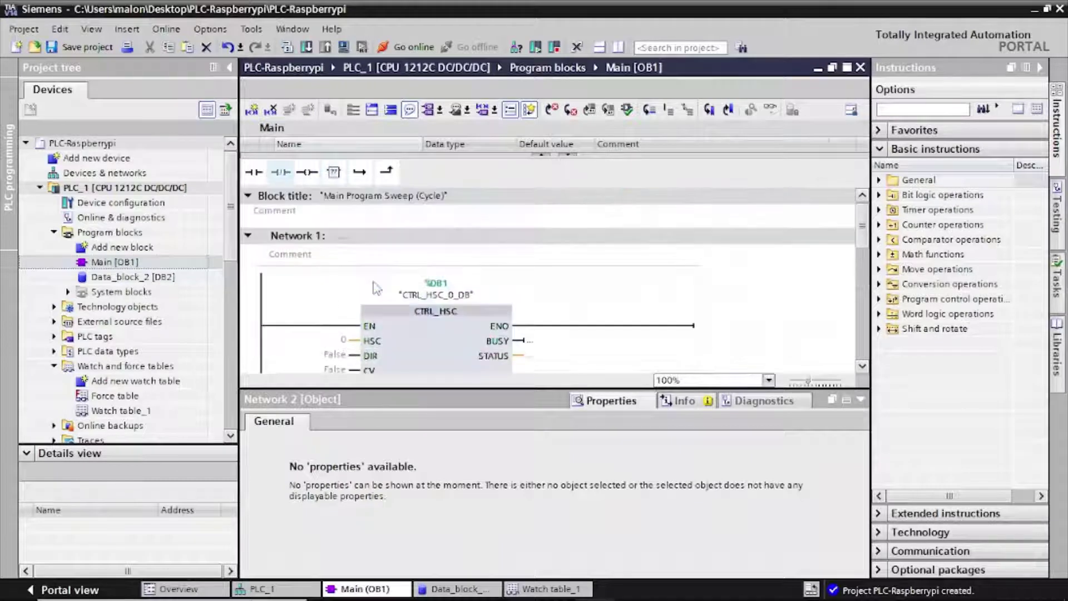
scroll(376, 288, "up", 3)
scroll(363, 265, "down", 2)
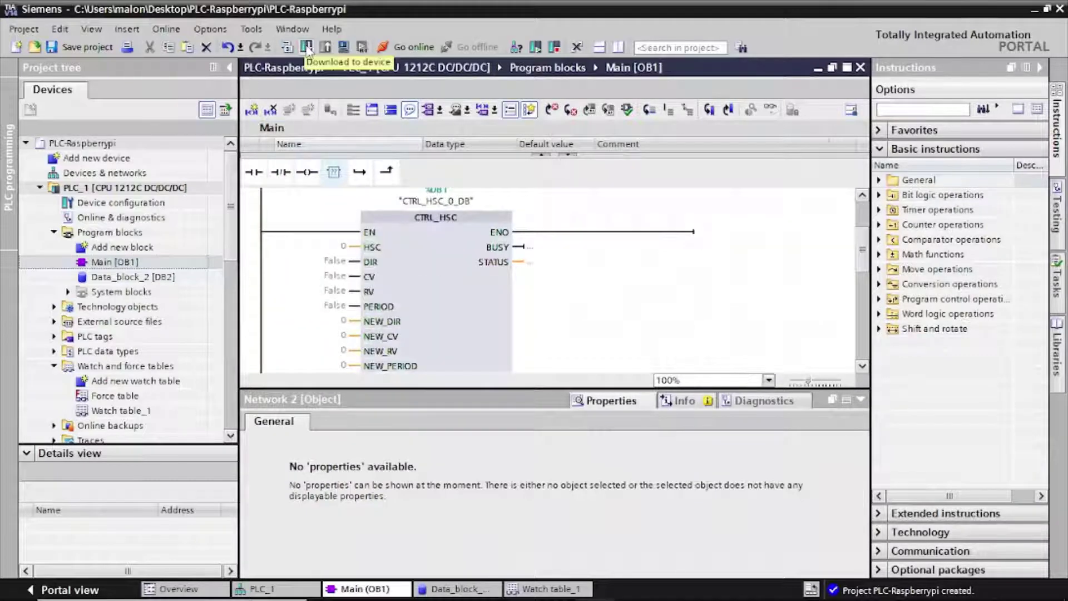
Step: Download the program, searching the network and loading onto PLC_1 at 192.168.12.12
left_click(307, 47)
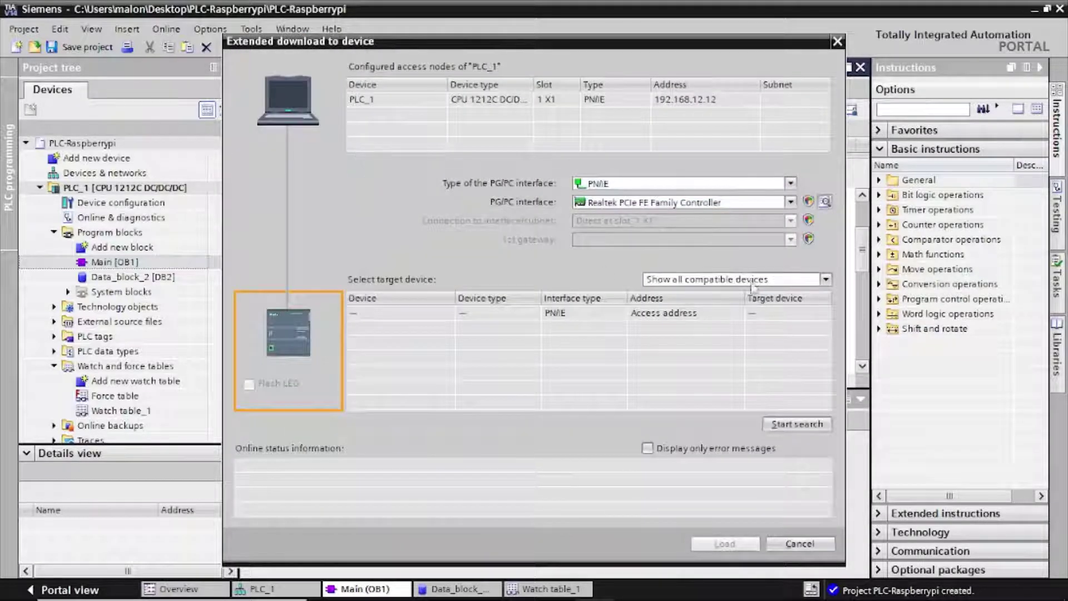
left_click(798, 426)
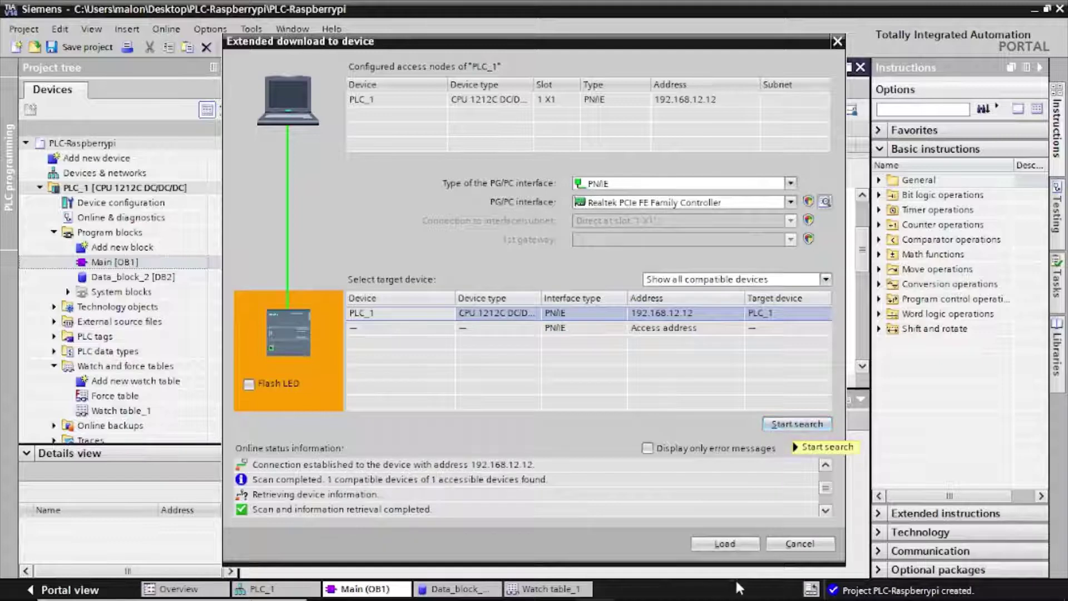
left_click(723, 545)
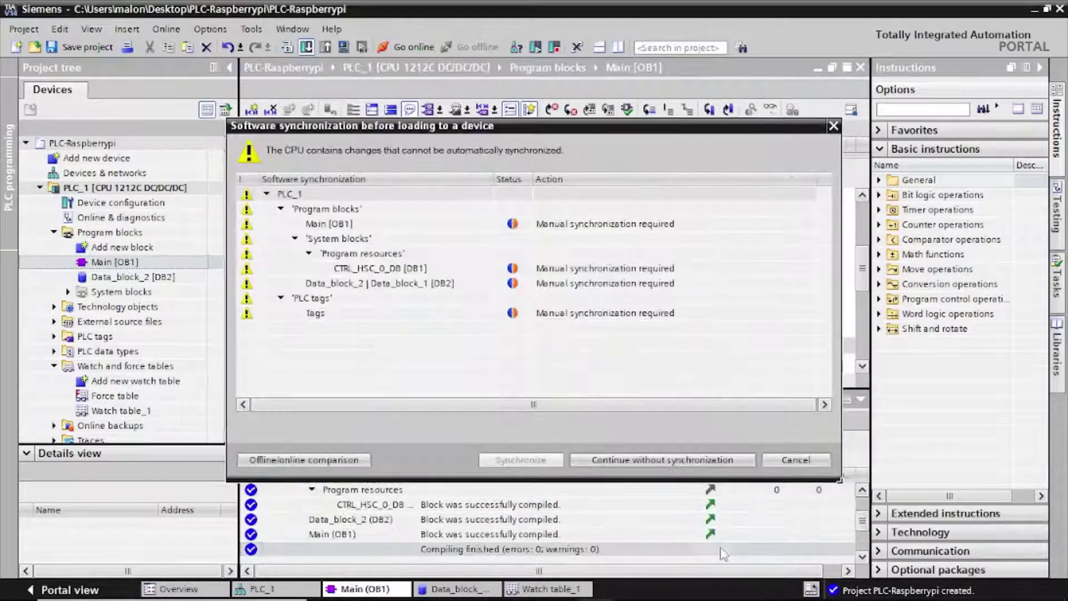
Step: Load PLC_1 without synchronization, stopping all modules, then restart it with Start all
left_click(632, 461)
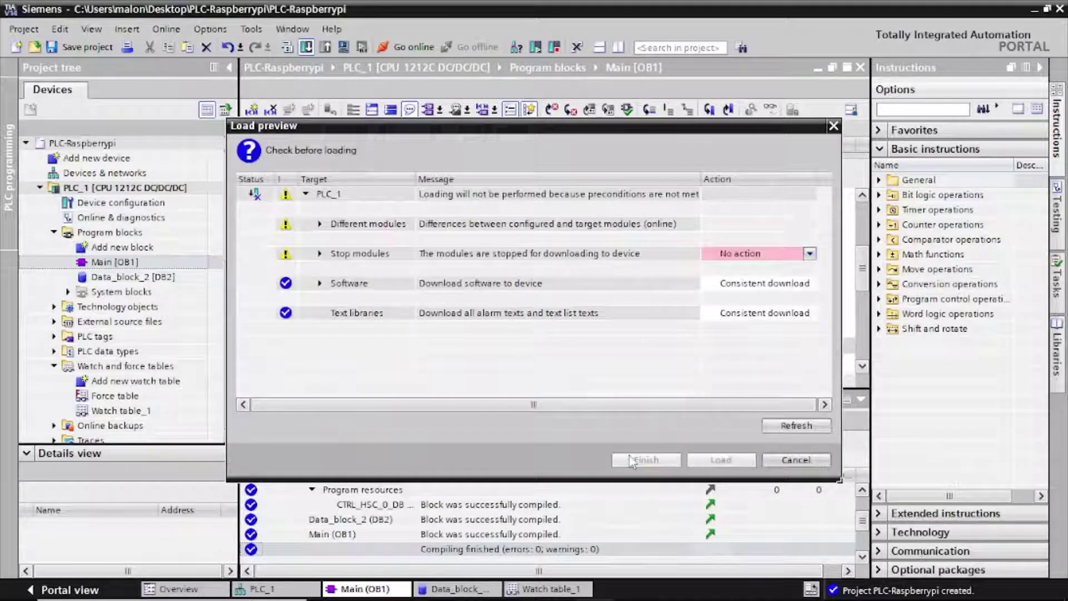
left_click(769, 258)
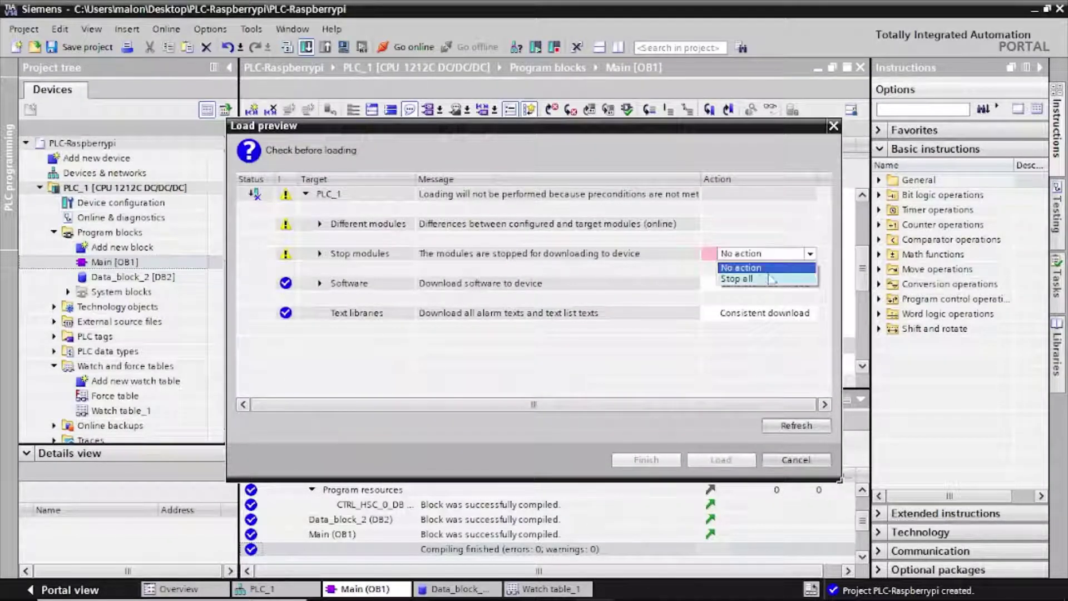
left_click(738, 279)
left_click(721, 460)
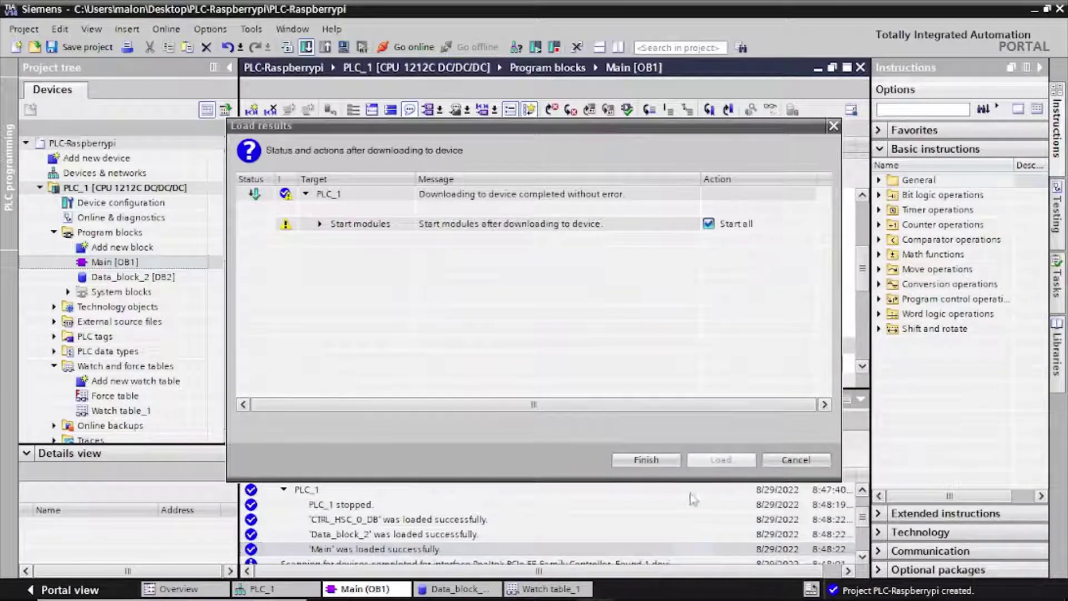
left_click(664, 466)
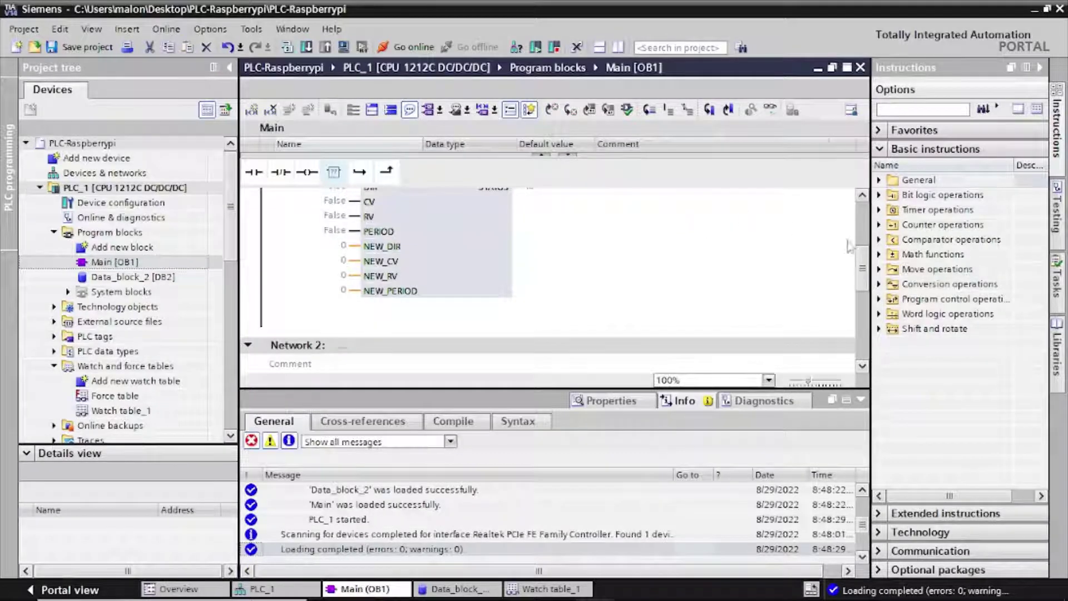
left_click_drag(859, 267, 864, 240)
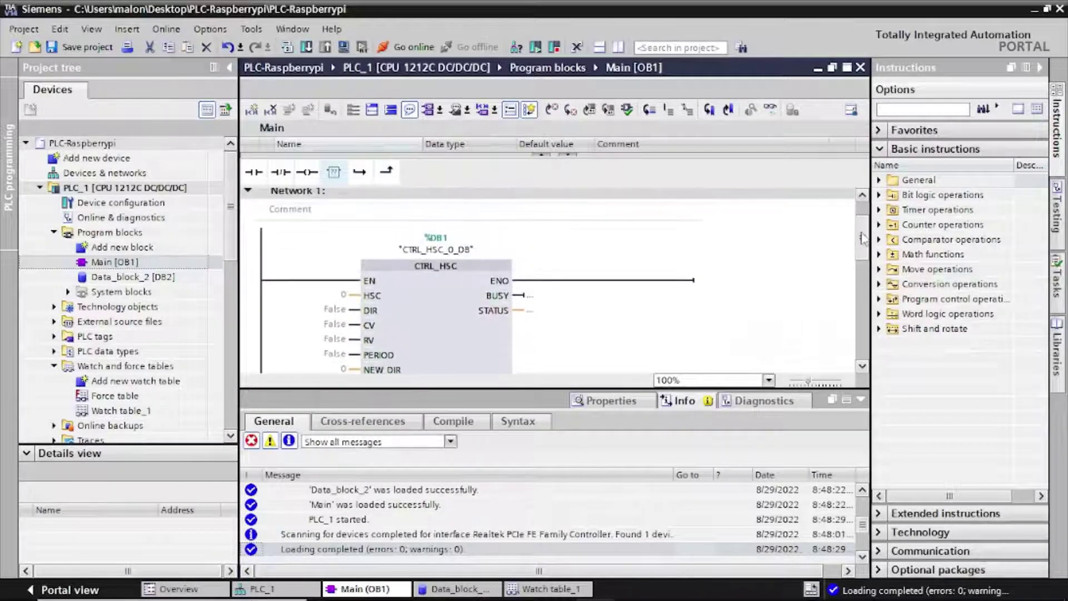
Step: Connect online to PLC_1 and monitor live encoder values in Network 2
left_click(402, 48)
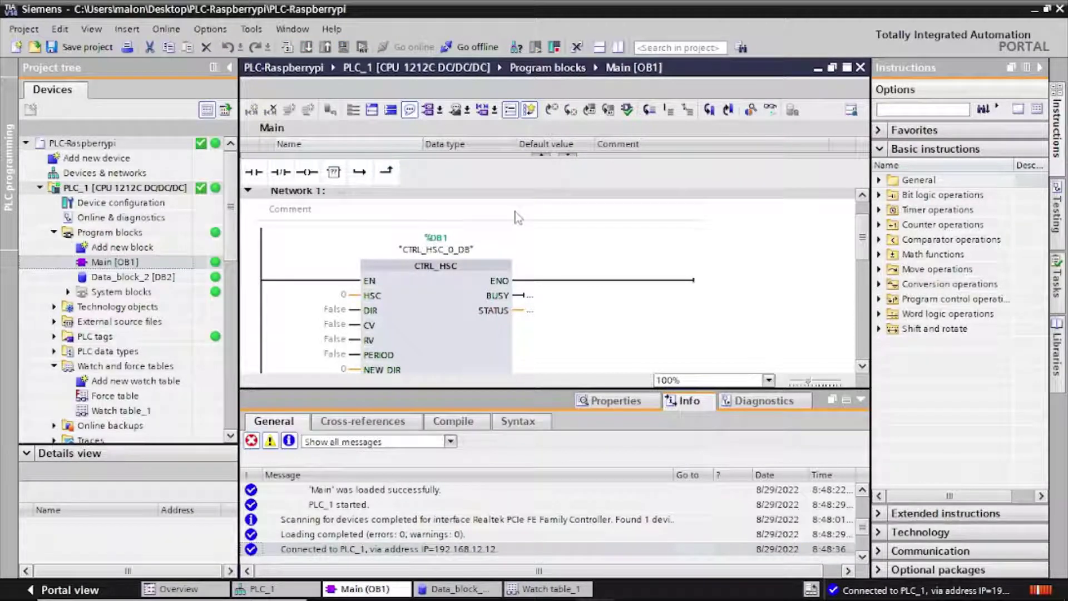
left_click_drag(864, 250, 876, 315)
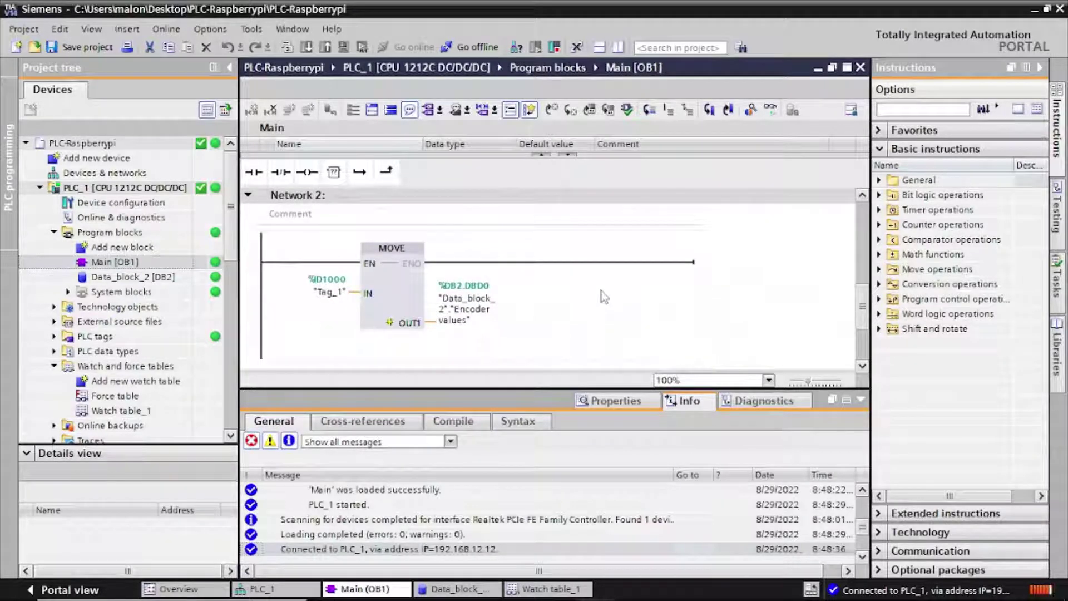
left_click(769, 111)
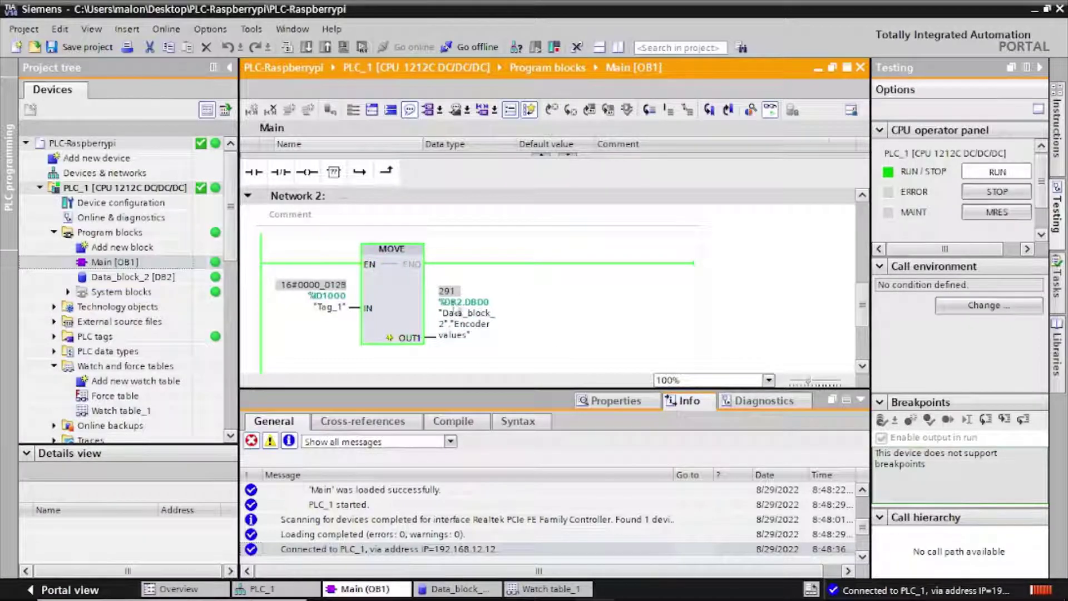
left_click(107, 412)
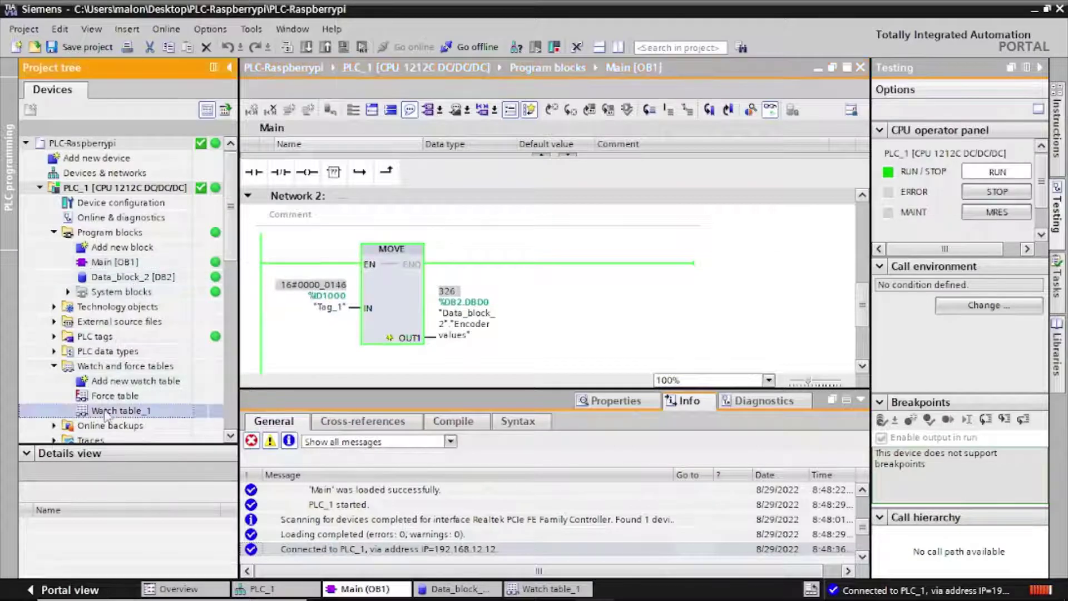
Step: Monitor all values in Watch table_1, showing "Encoder values" at %DB2.DBD0 near 608
double_click(106, 413)
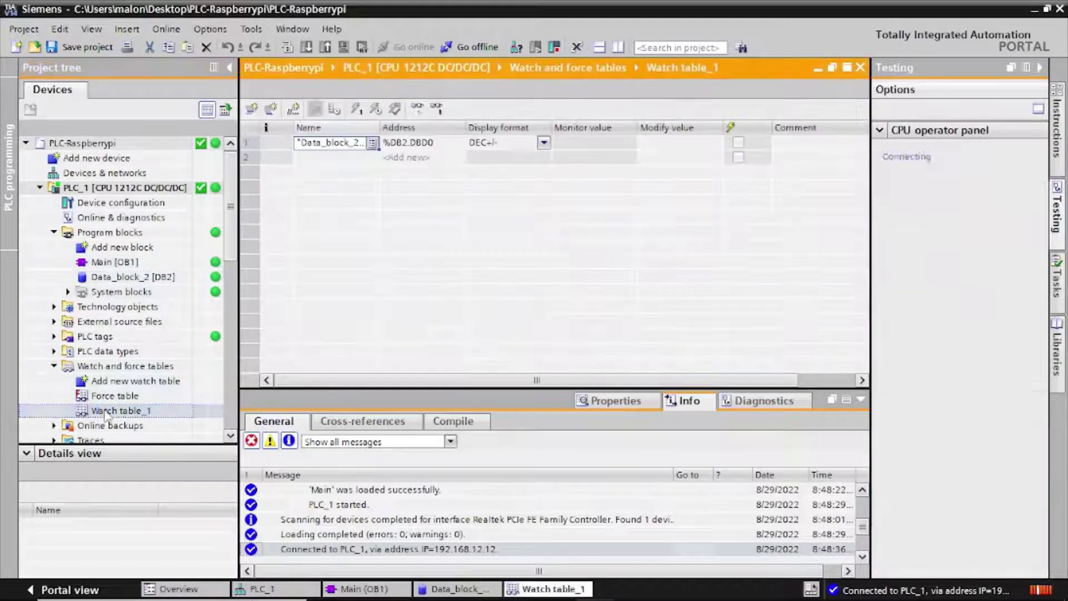
left_click(417, 109)
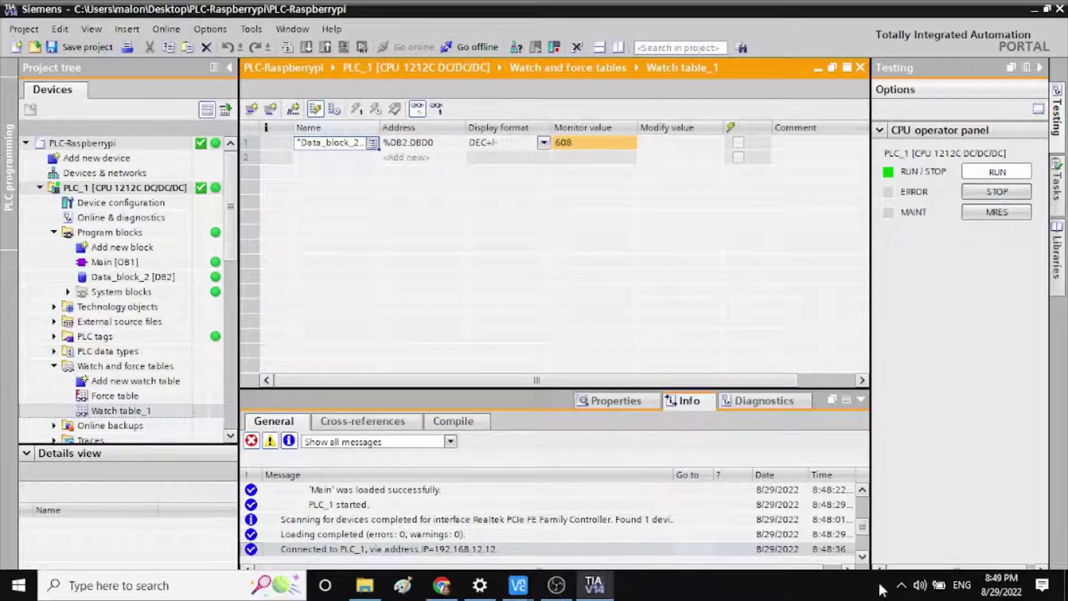
left_click(558, 587)
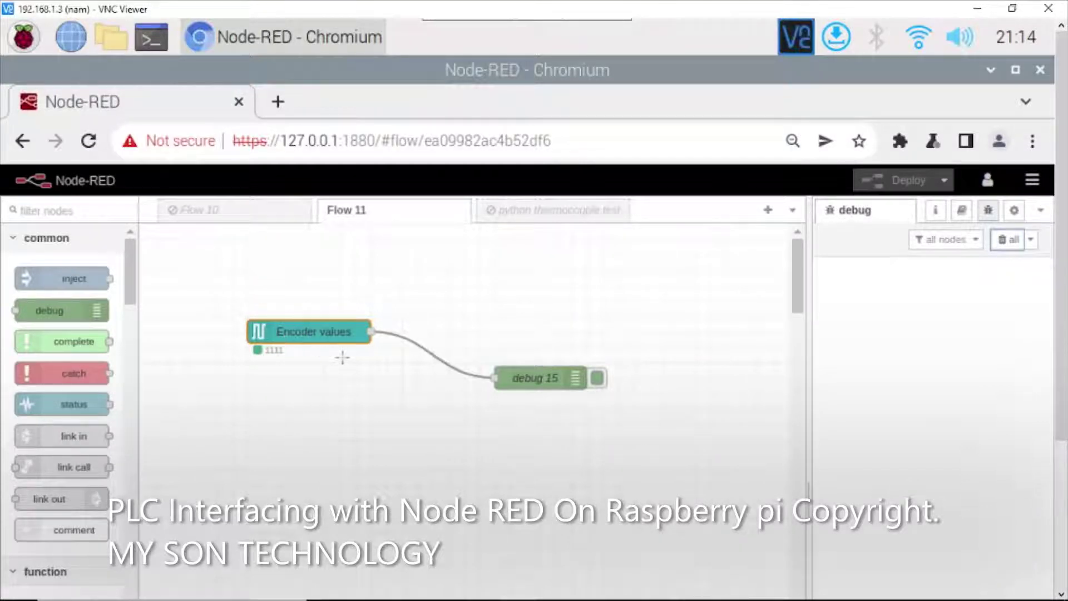
Step: Search for 'plc' modules in the Node-RED palette manager's Install section
left_click(1033, 180)
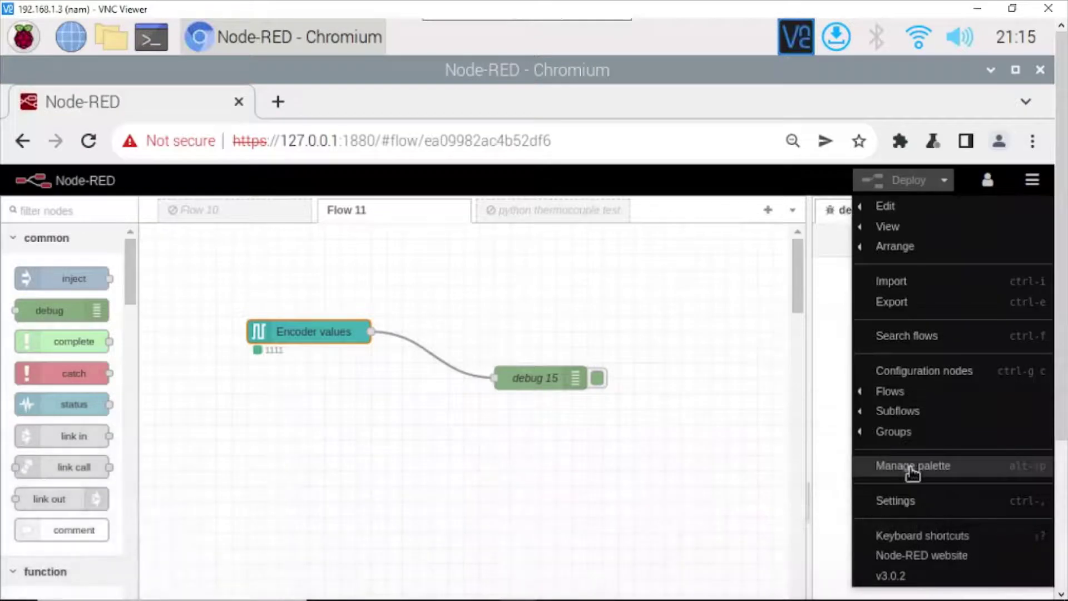
left_click(913, 468)
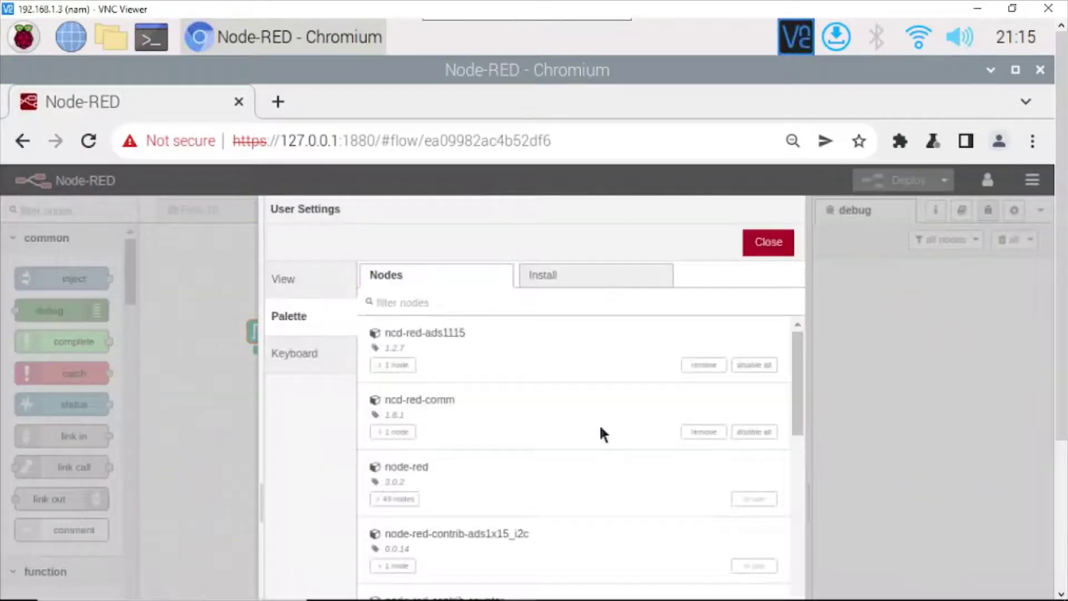
left_click(554, 277)
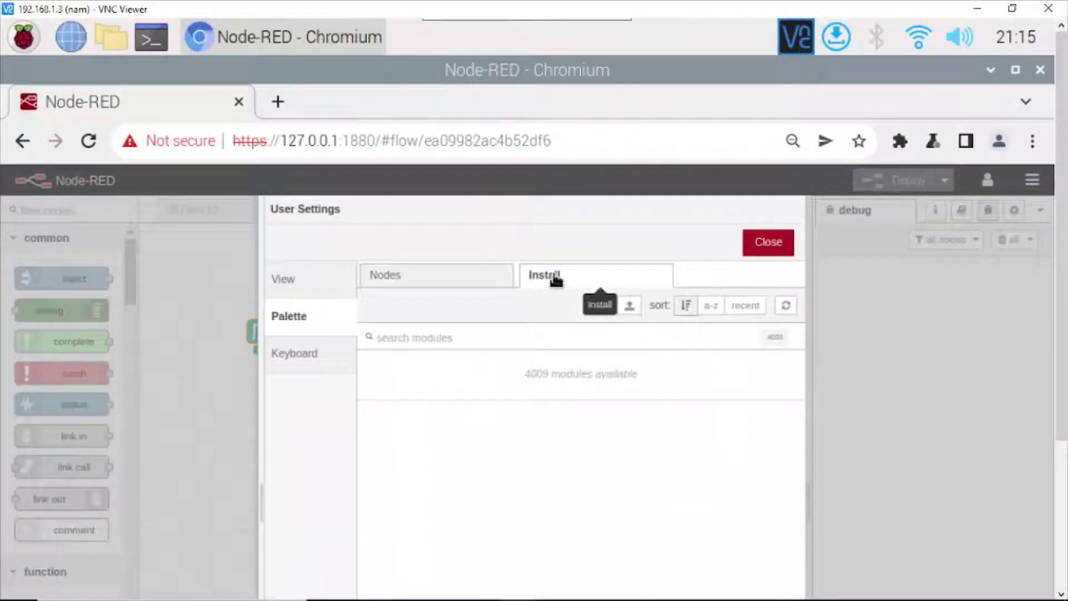
type("p")
type("lc")
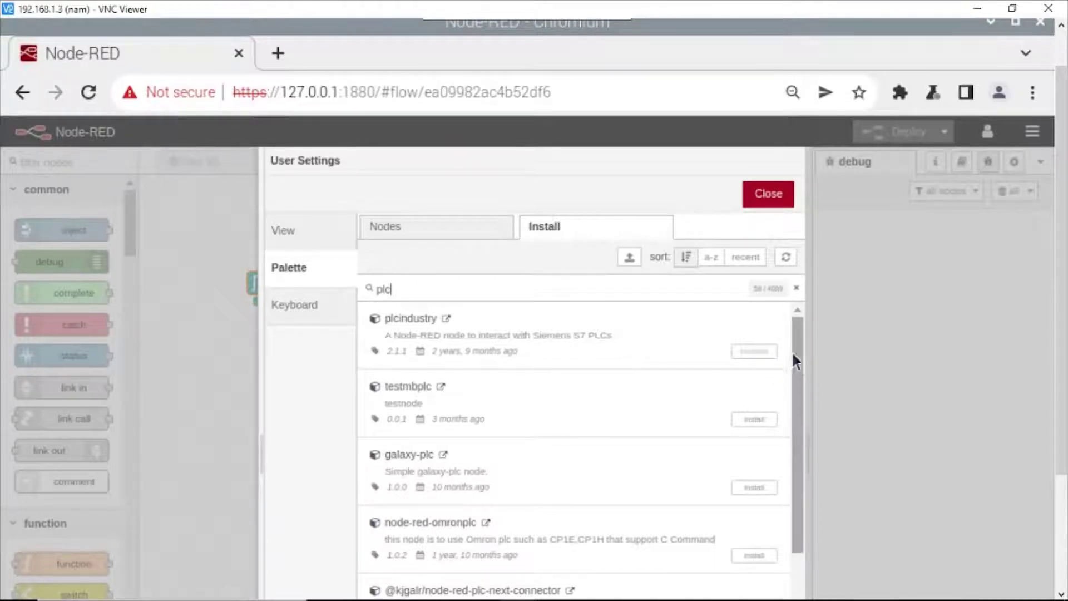
Step: Close User Settings and open the PLC endpoint of the Encoder values node
left_click(769, 193)
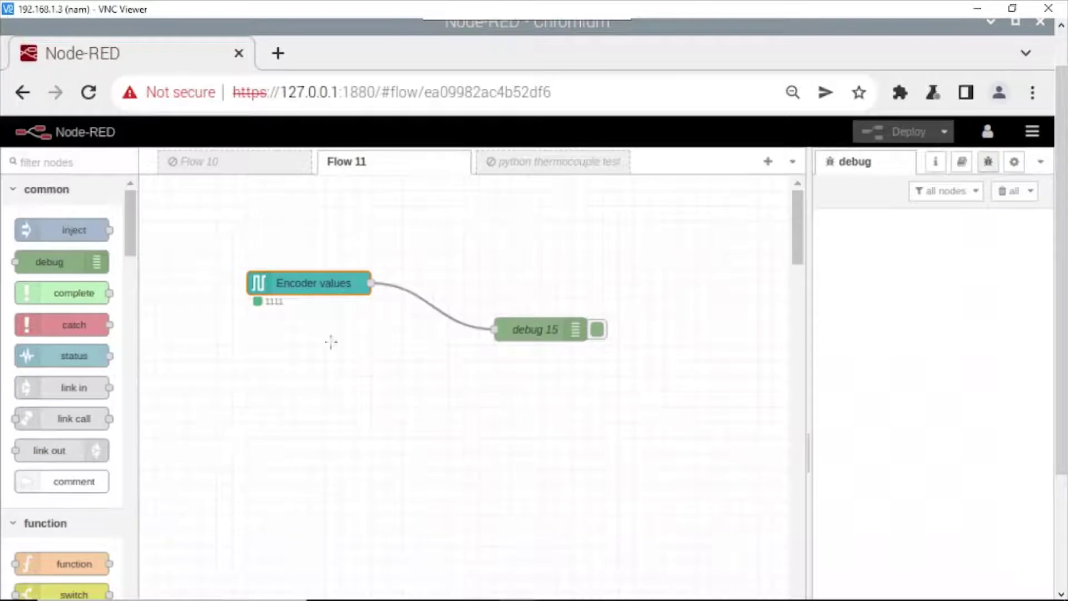
double_click(303, 293)
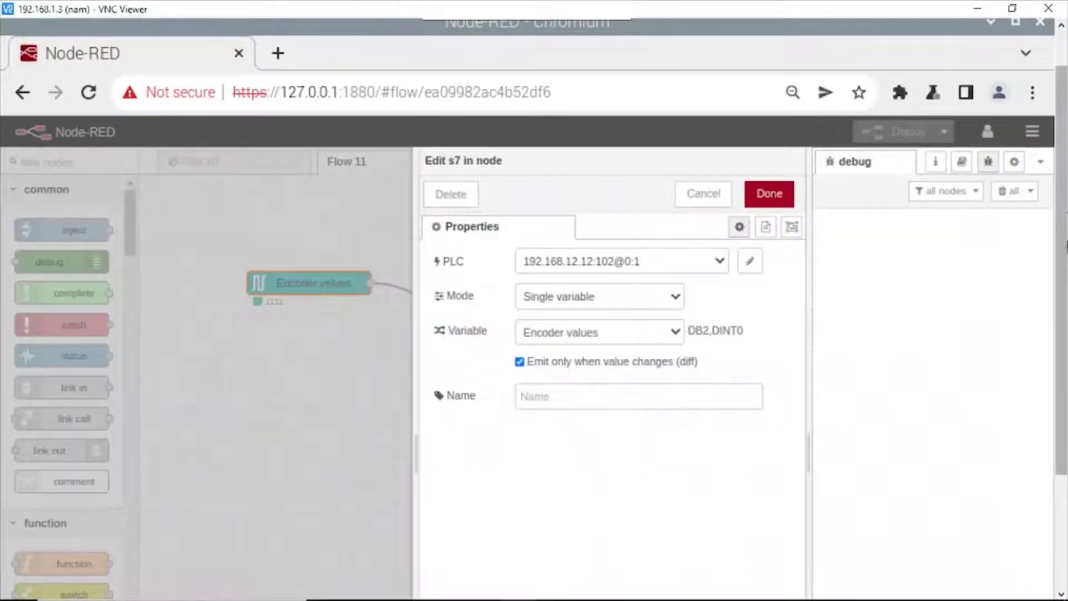
scroll(457, 192, "down", 2)
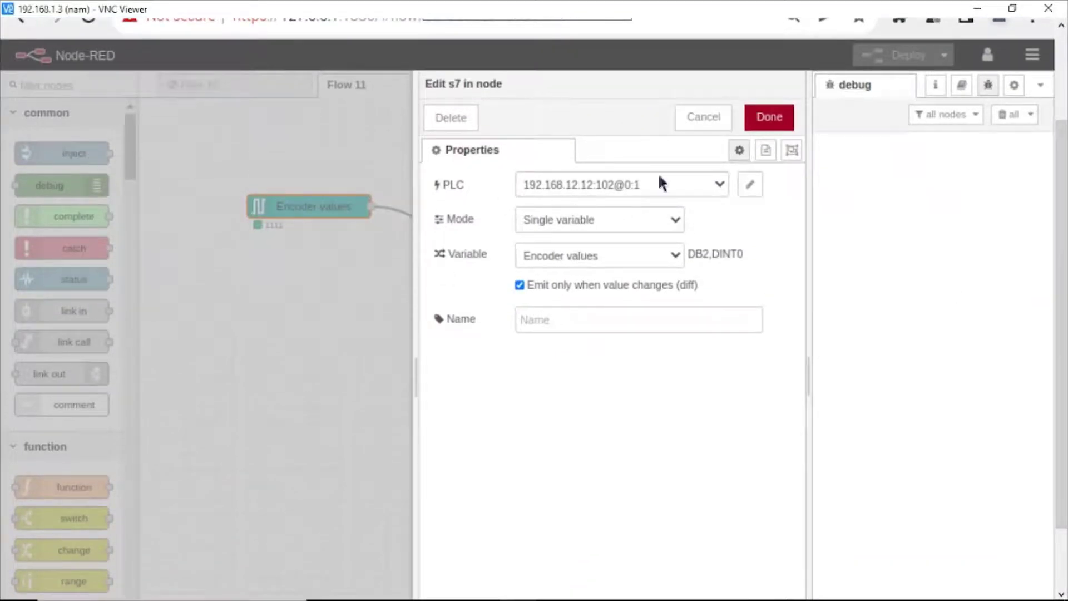
left_click(750, 185)
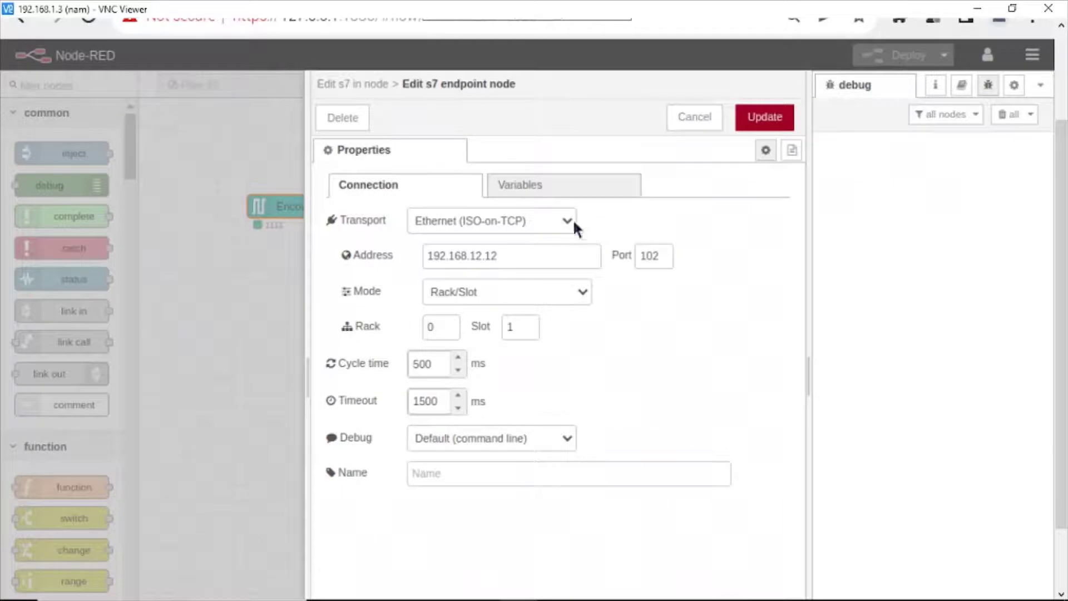
Step: Verify the ISO-on-TCP connection (192.168.12.12, port 102, rack 0, slot 1) and variable DB2,DINT0
left_click(428, 225)
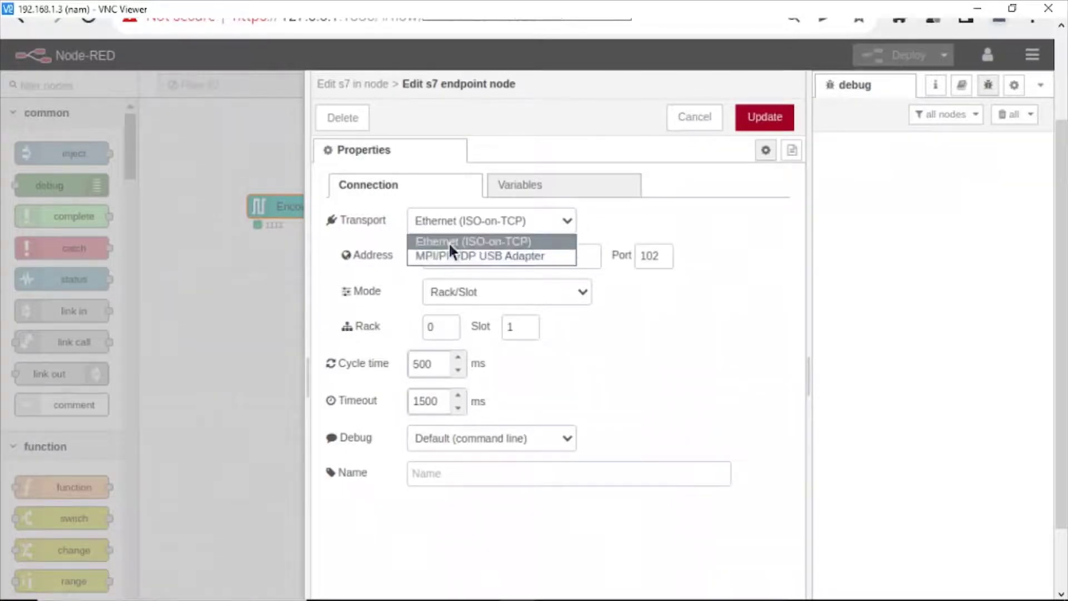
left_click(449, 241)
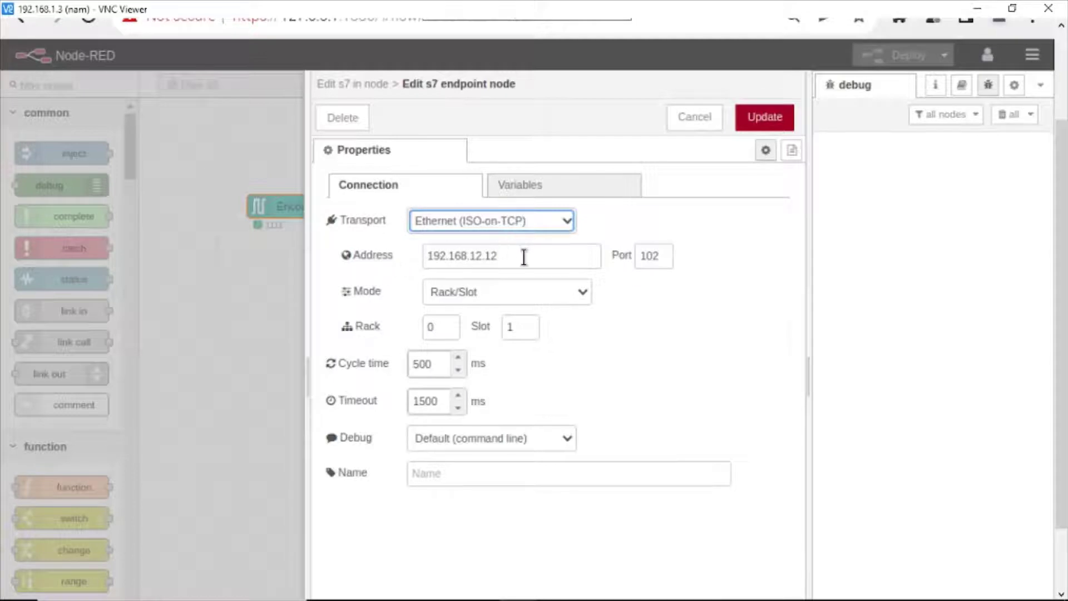
left_click_drag(525, 256, 429, 280)
left_click(649, 257)
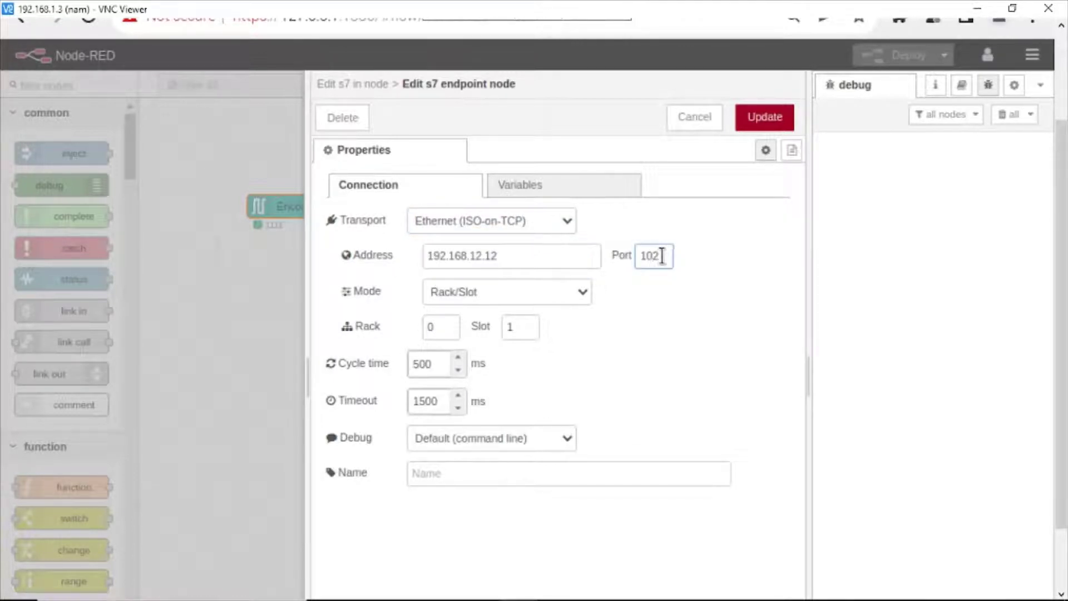
left_click(506, 320)
left_click(527, 192)
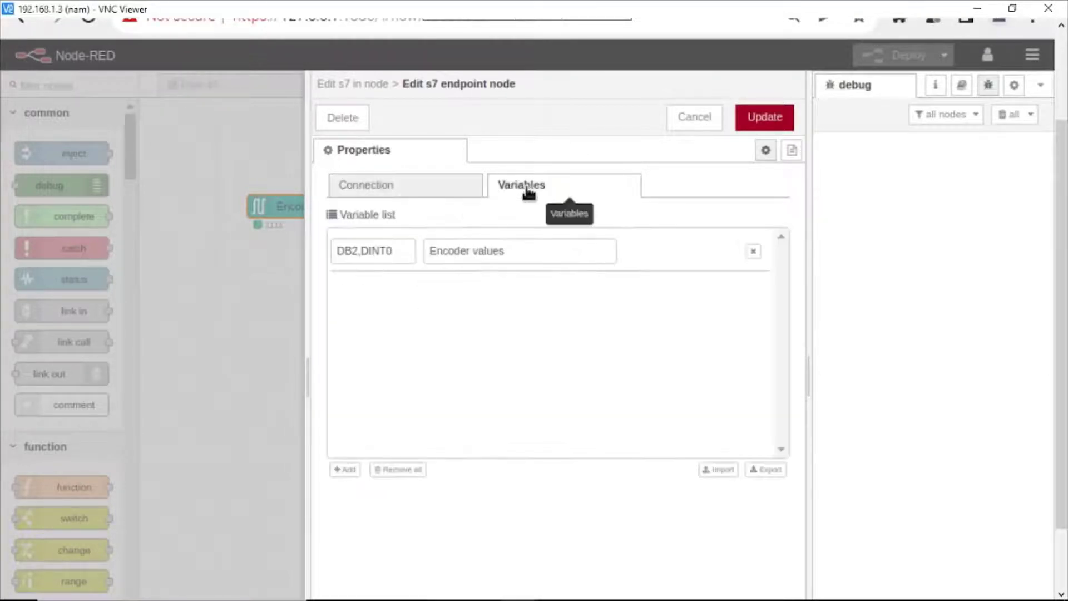
left_click(359, 255)
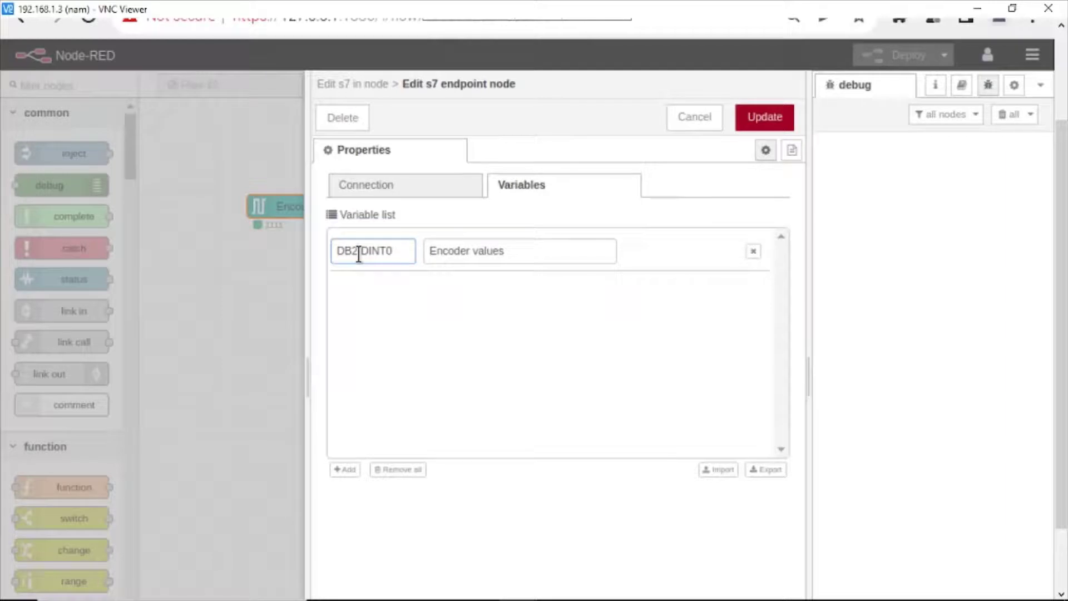
left_click(443, 585)
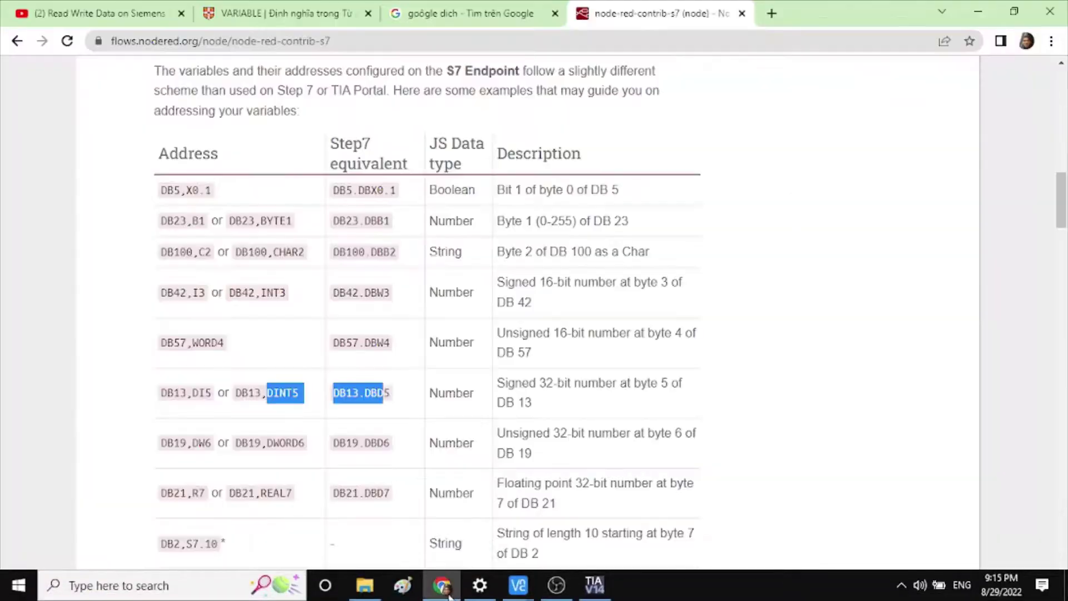
left_click(595, 585)
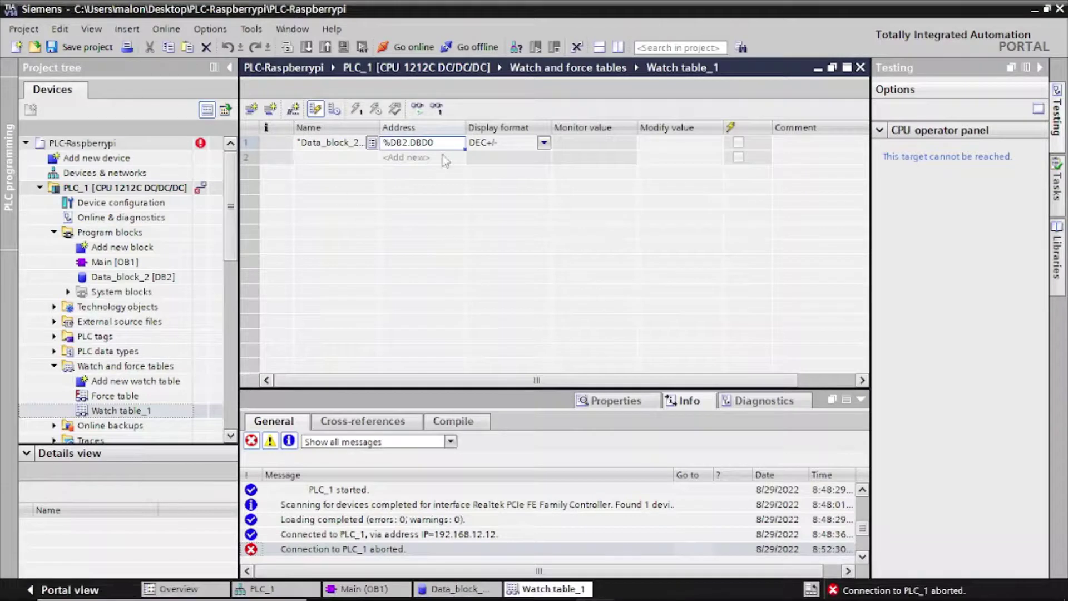
double_click(422, 143)
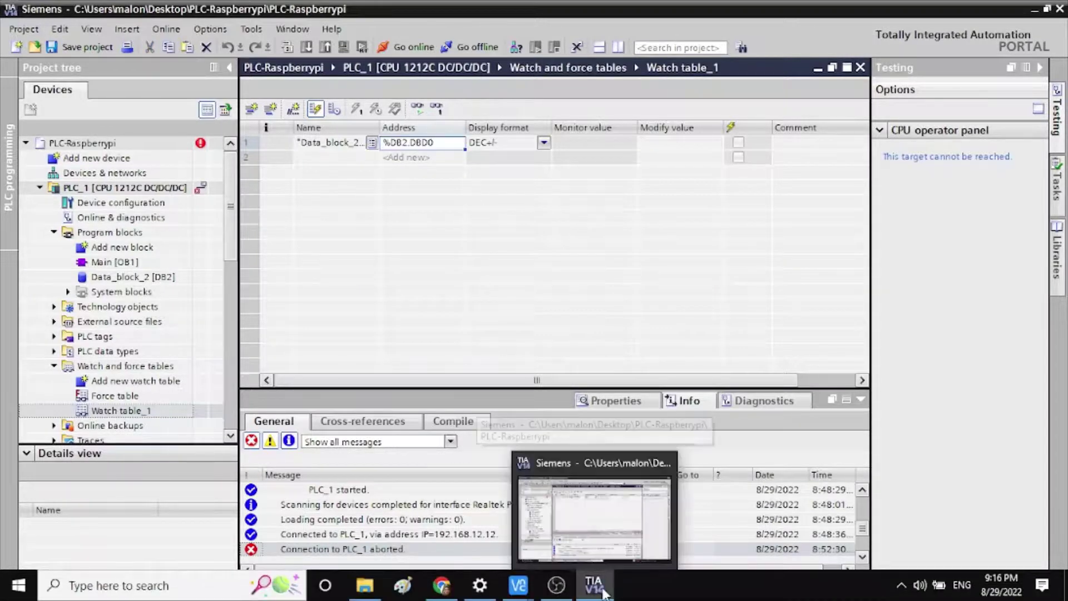
mouse_move(519, 585)
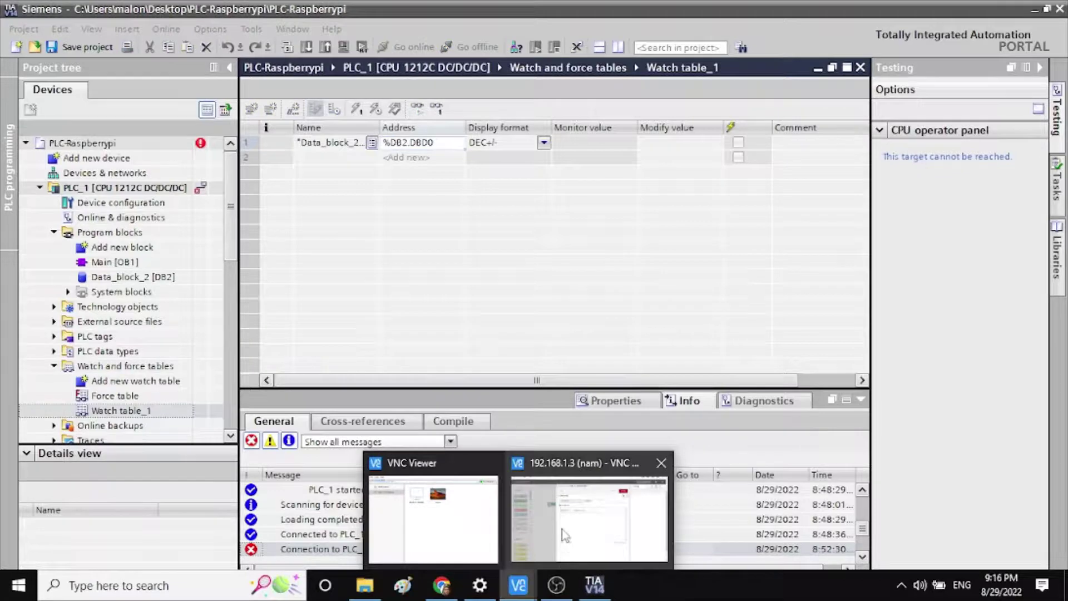
left_click(568, 543)
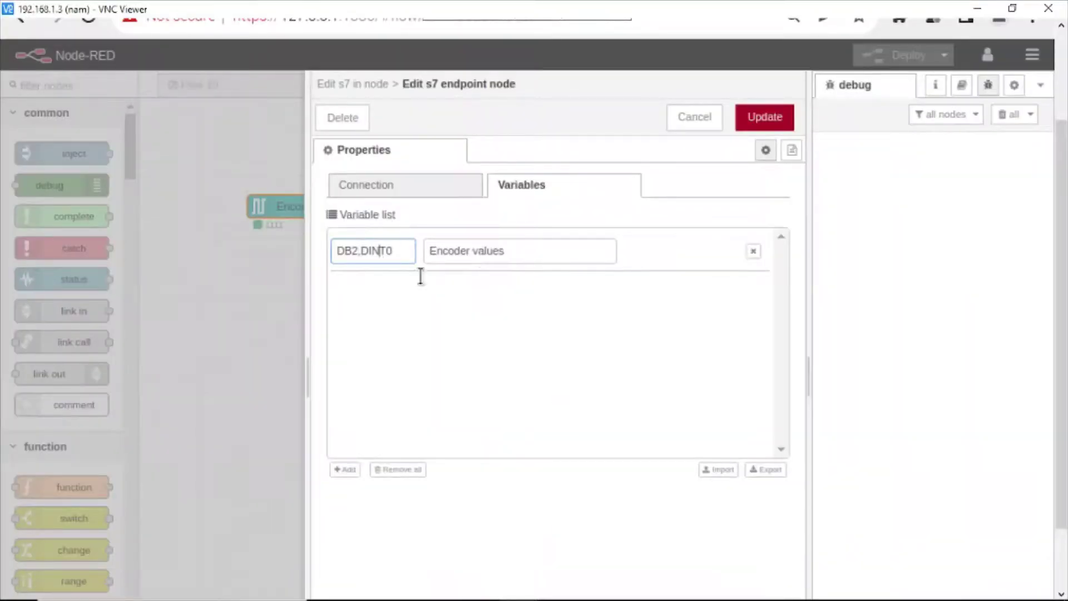
left_click(442, 585)
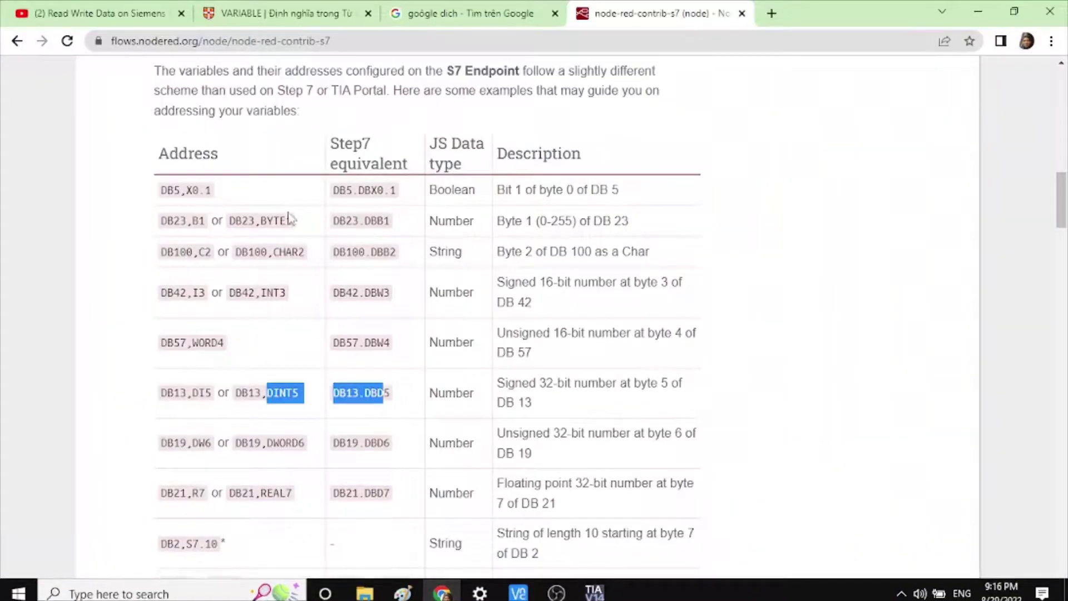
double_click(234, 39)
left_click(323, 287)
scroll(323, 286, "up", 1)
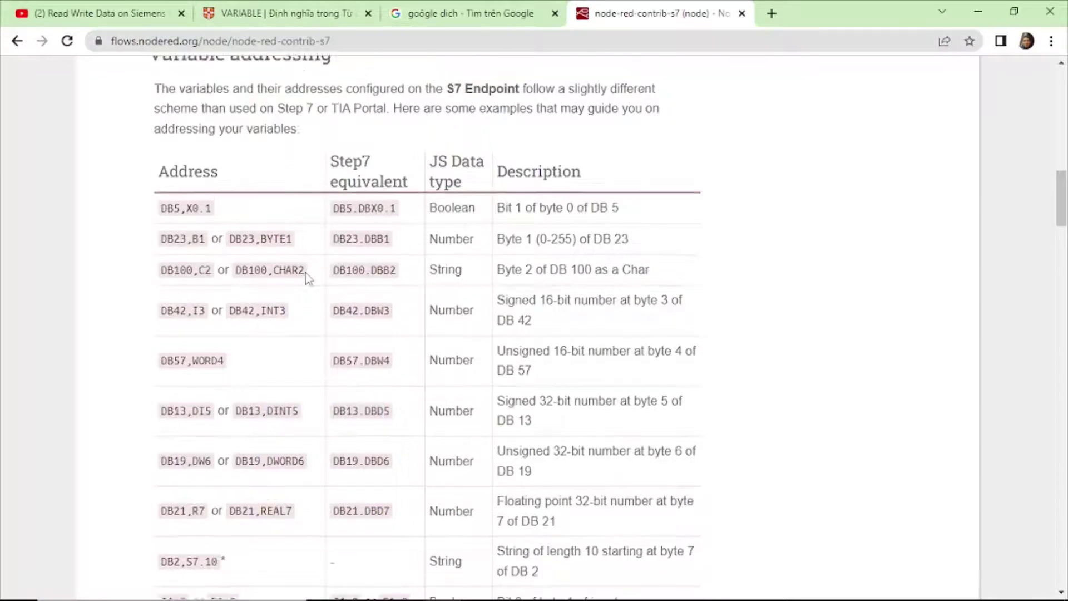
scroll(243, 225, "up", 1)
mouse_move(155, 194)
left_mouse_down()
mouse_move(339, 208)
mouse_move(390, 198)
left_mouse_up()
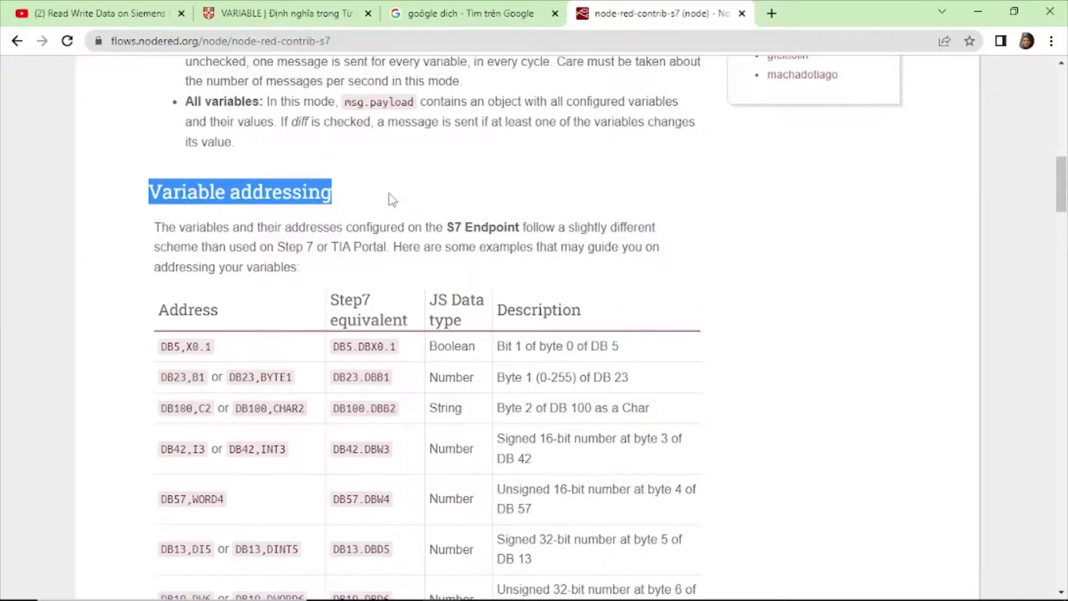
scroll(364, 313, "down", 2)
scroll(286, 302, "up", 1)
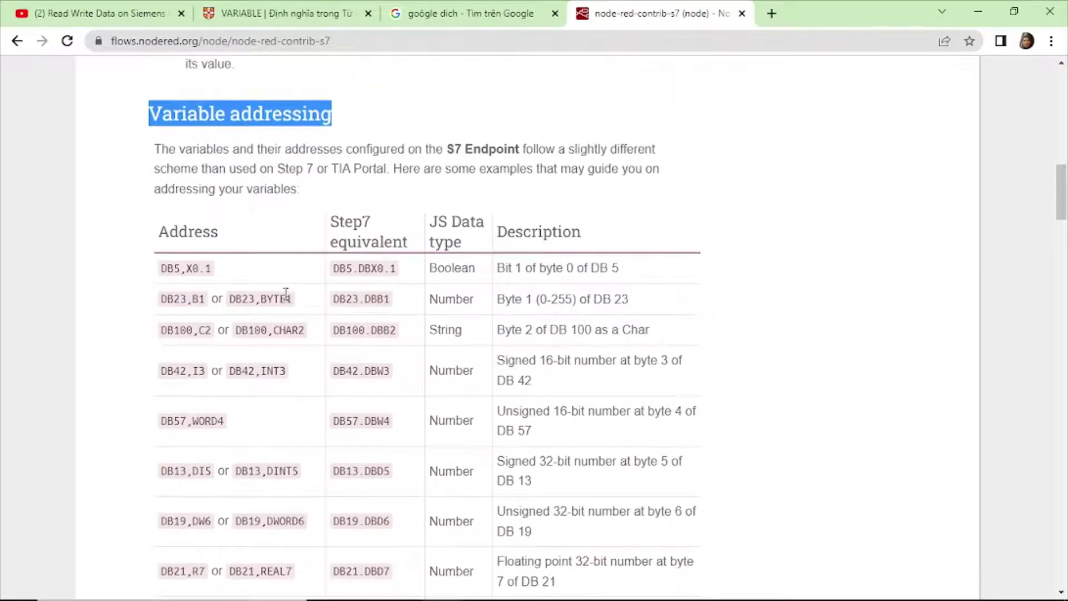
scroll(407, 439, "down", 1)
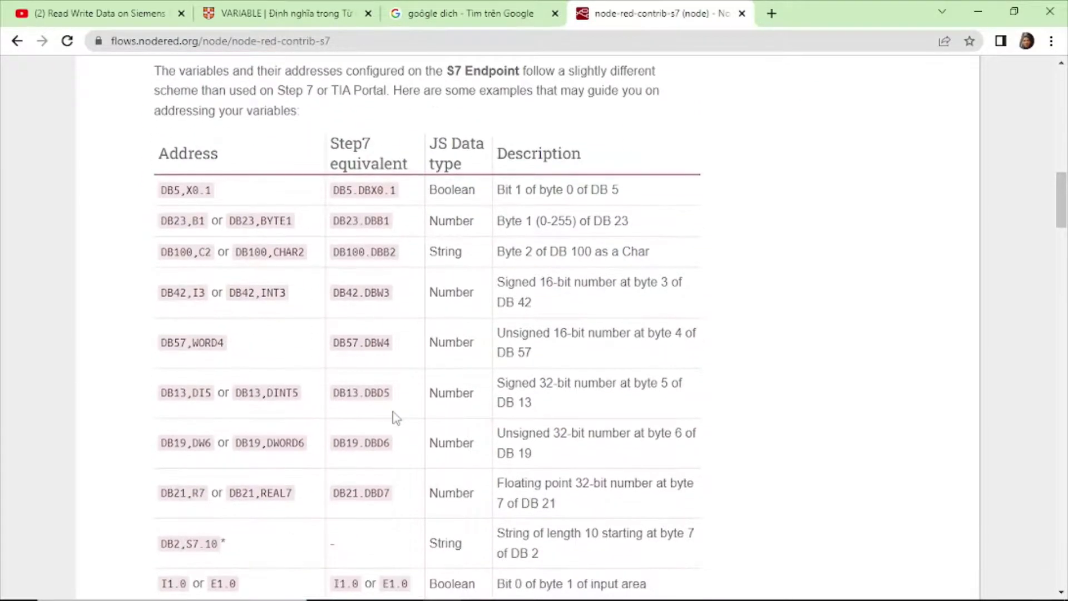
left_click_drag(266, 393, 316, 400)
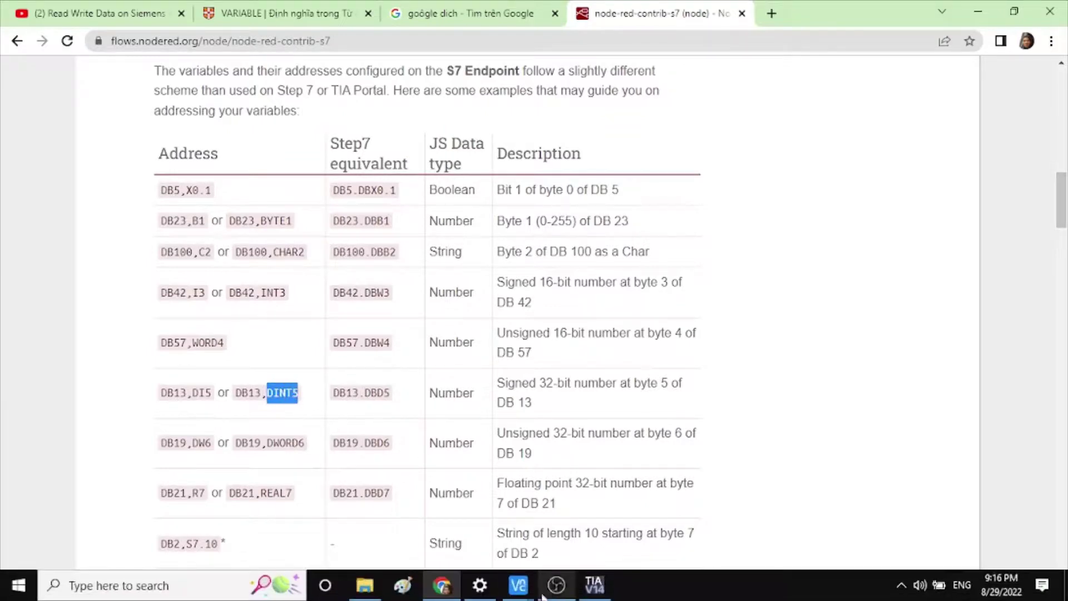
left_click(597, 587)
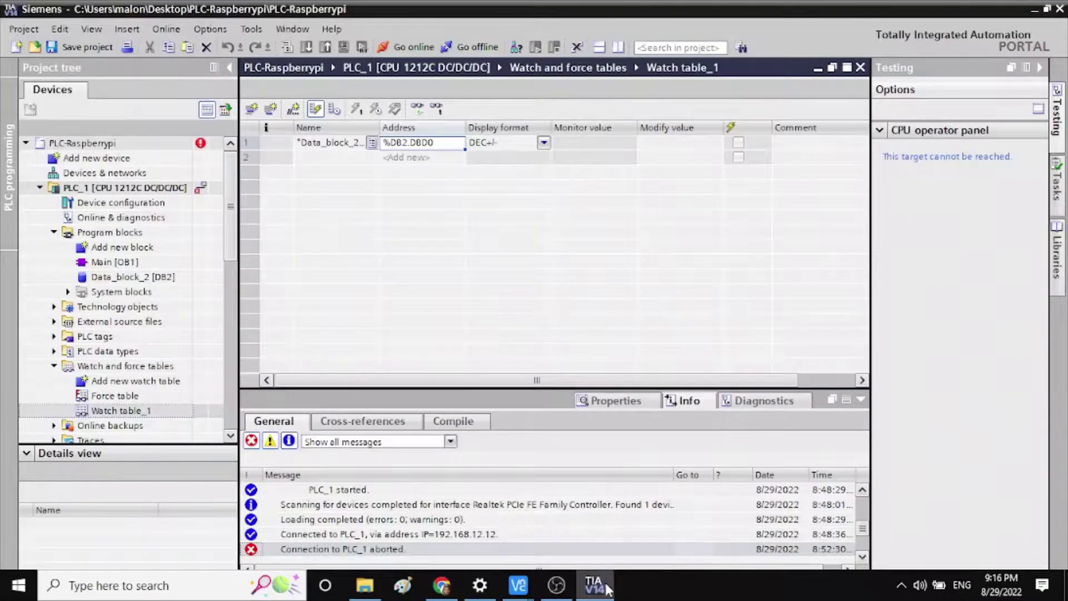
left_click(582, 530)
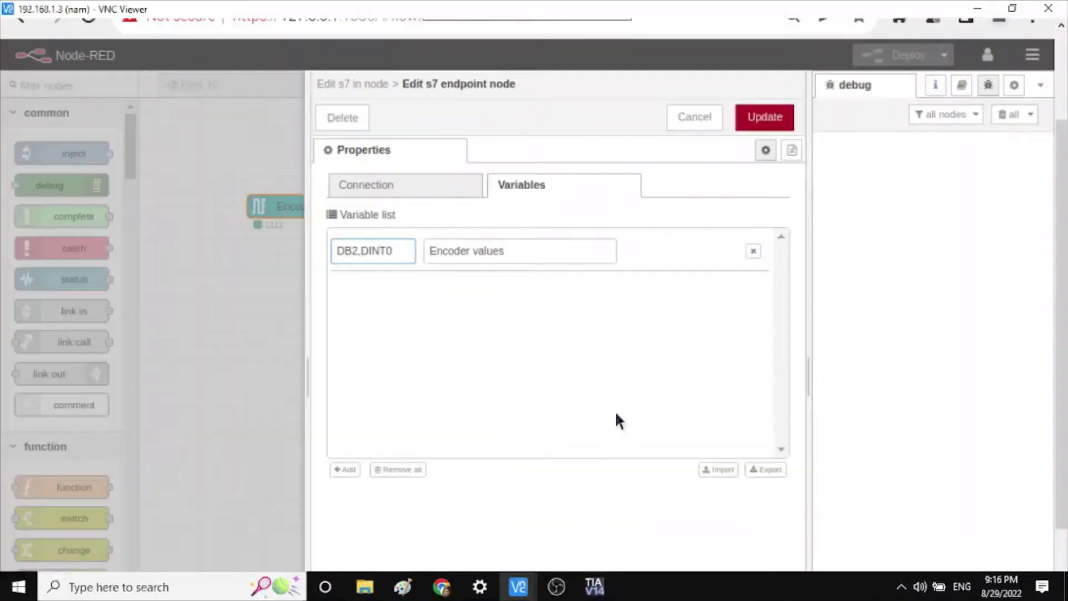
Step: Save the endpoint, keep Encoder values in Single variable mode, and close the node
left_click(768, 119)
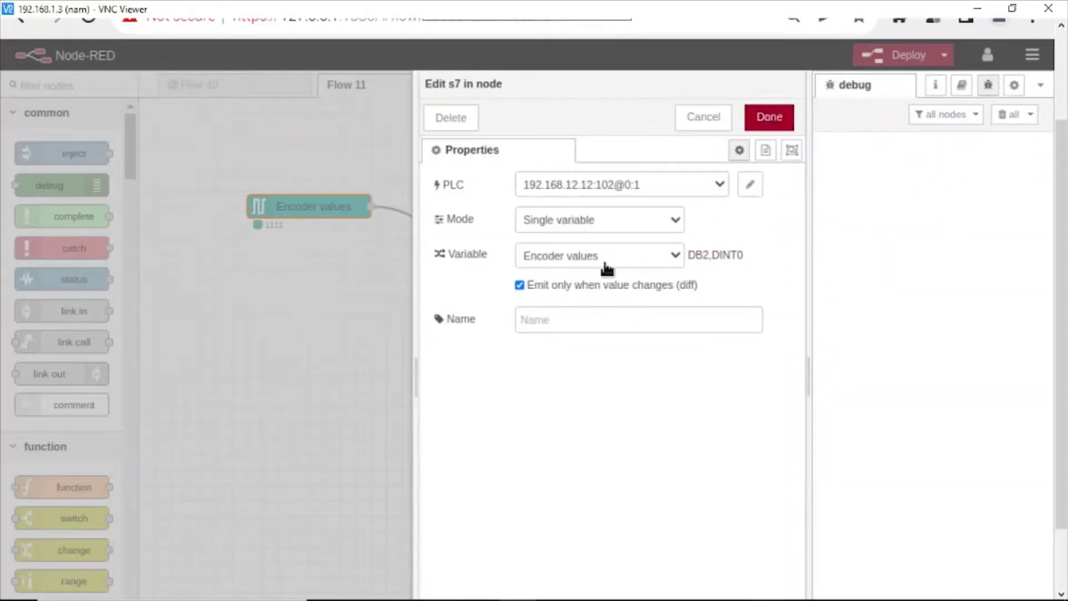
left_click(597, 257)
left_click(565, 276)
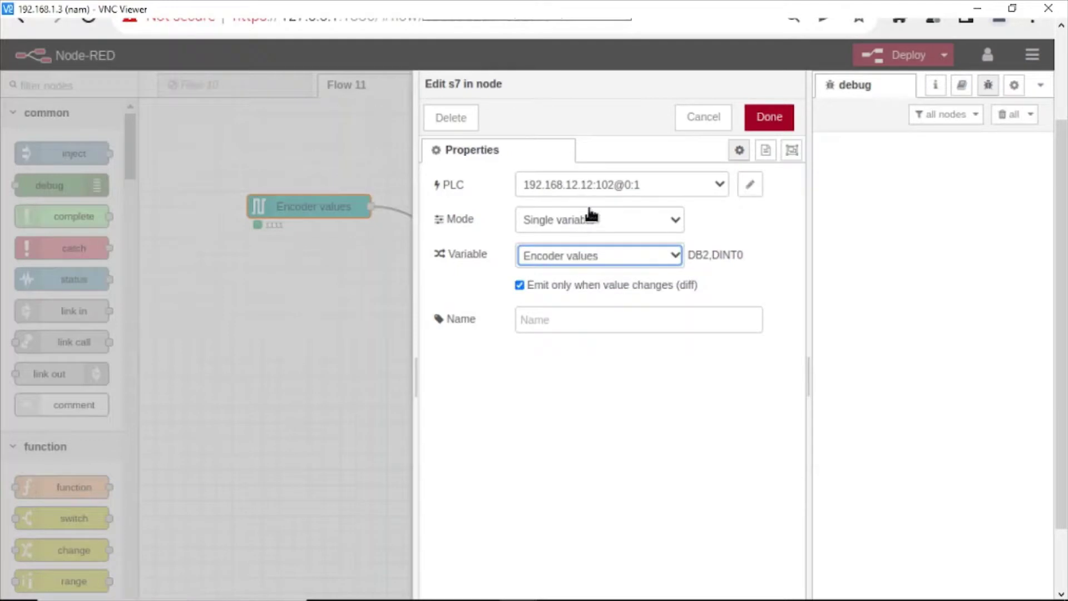
left_click(587, 219)
left_click(584, 240)
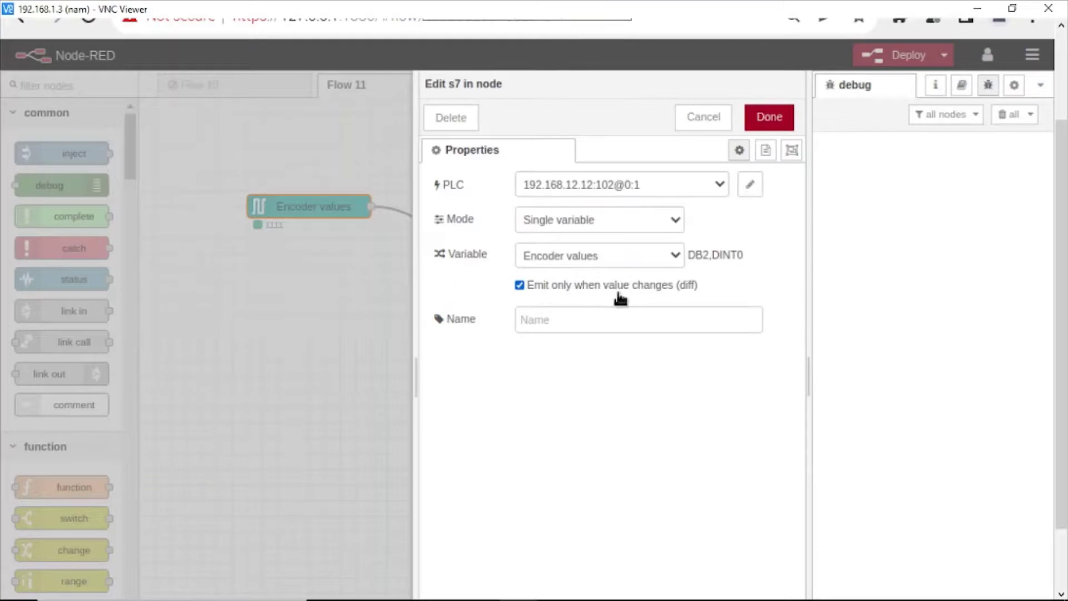
left_click(769, 120)
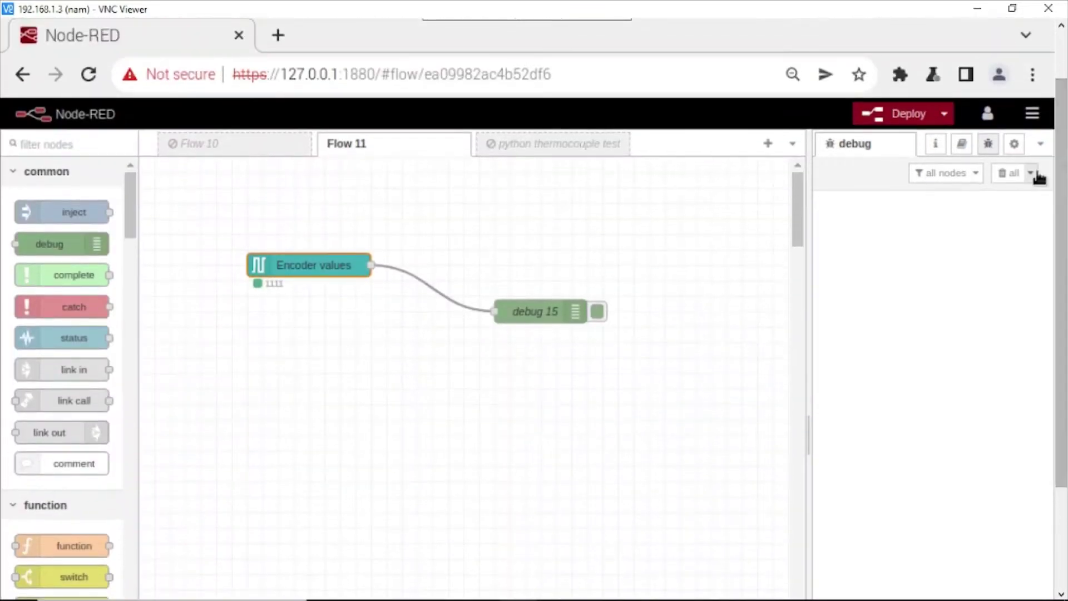
Step: Deploy the flow and clear old messages from the debug sidebar
left_click(906, 118)
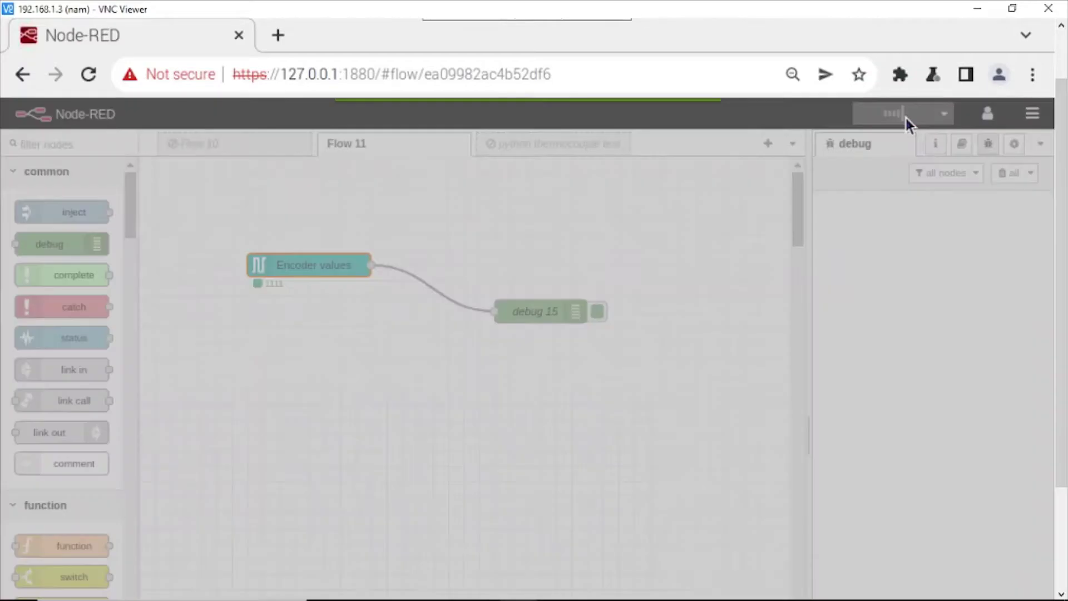
left_click(1014, 173)
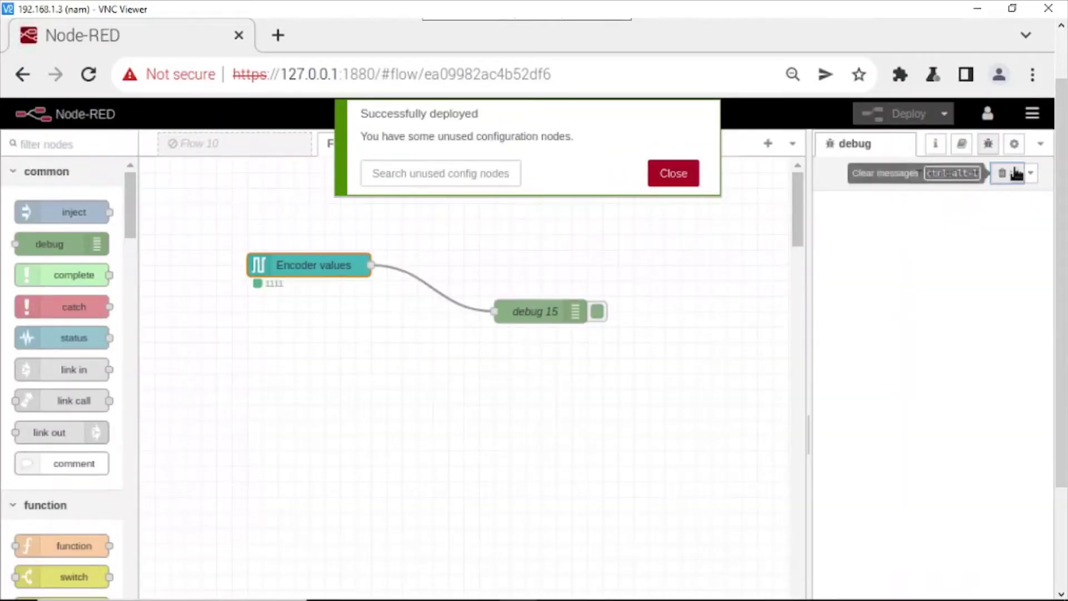